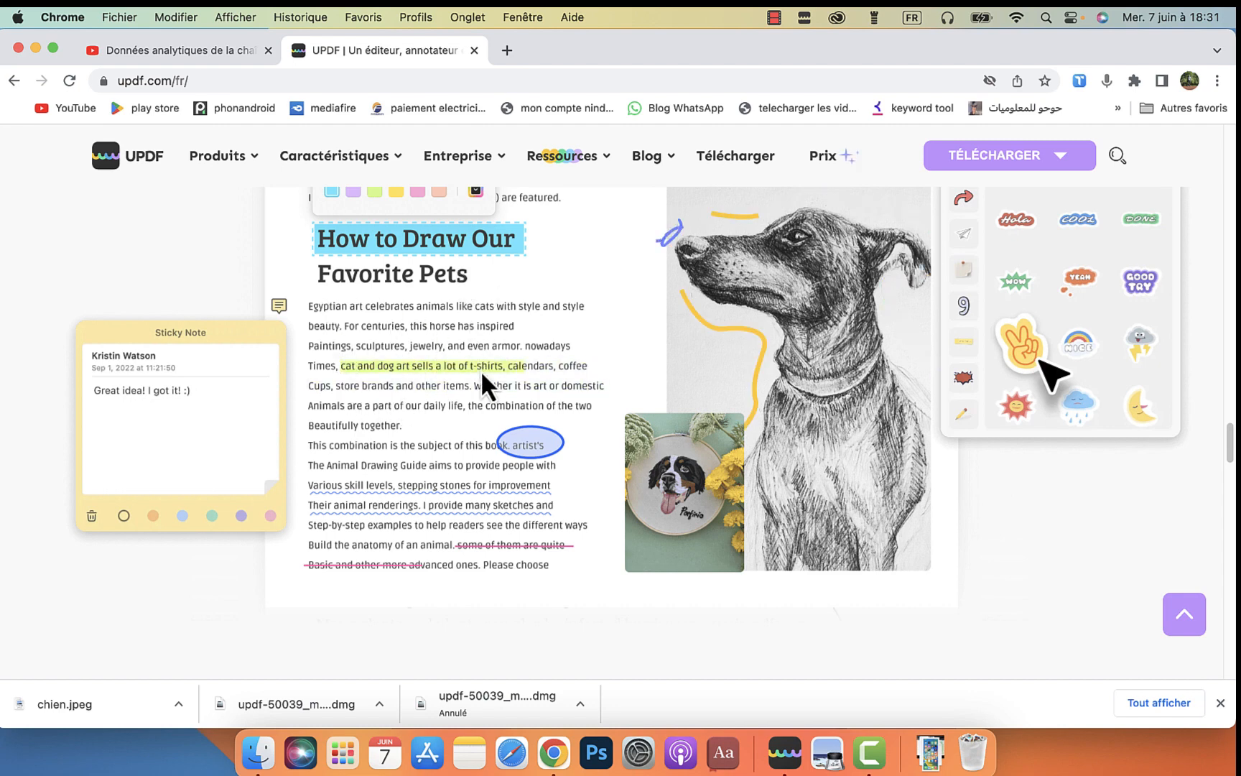
- Browse the UPDF website's feature overview and look up the download option for the macOS version
scroll(481, 369, down, 10)
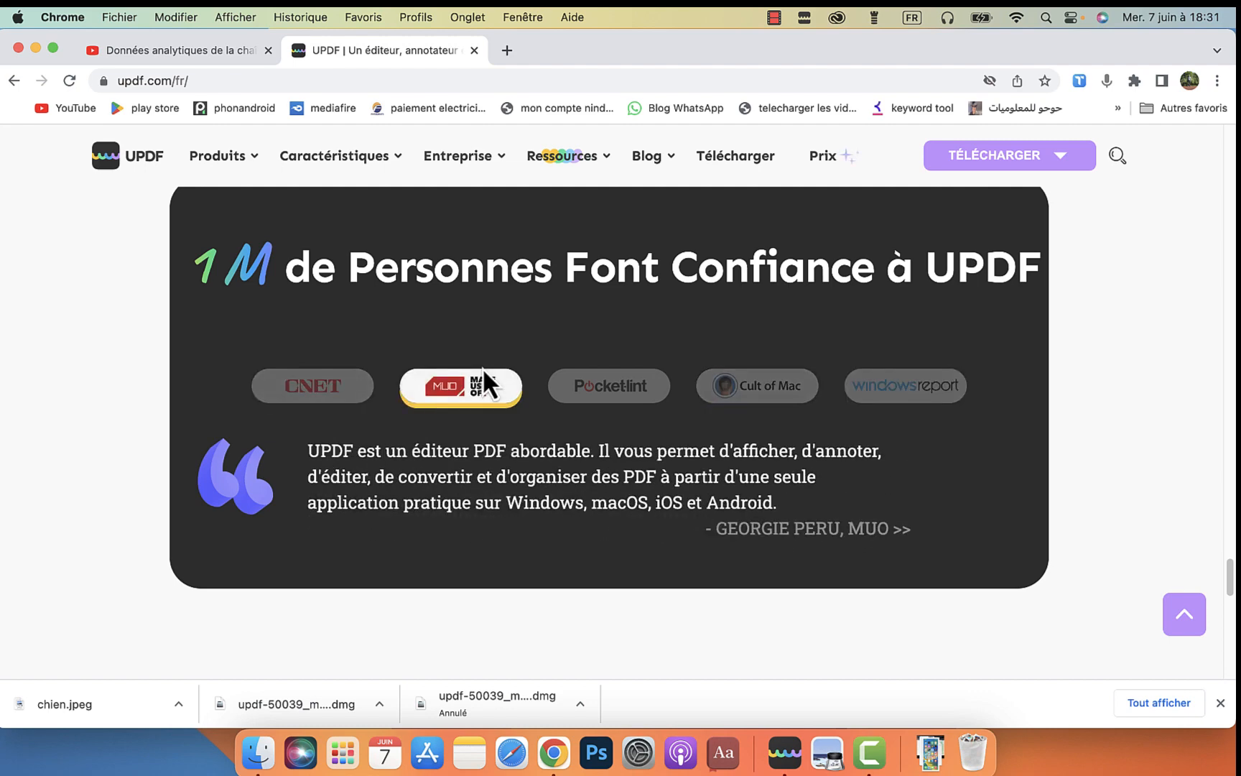
scroll(382, 245, up, 10)
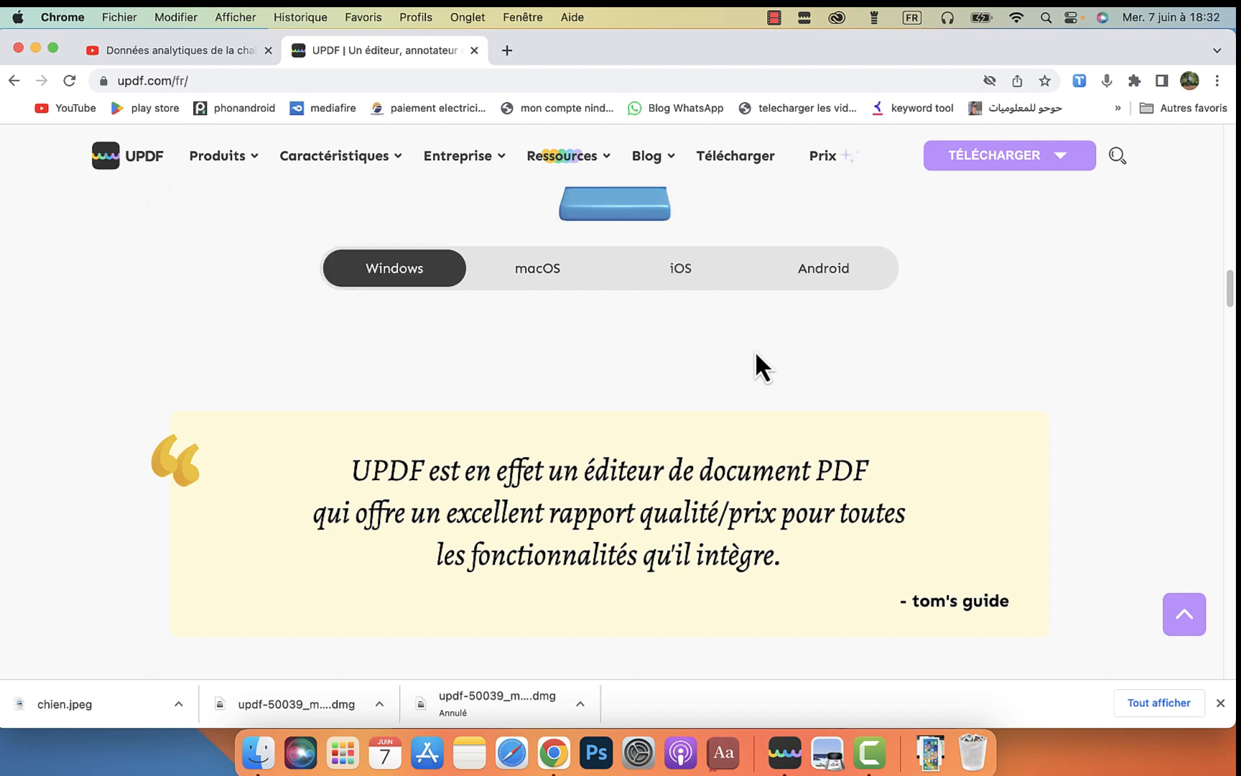
click(547, 272)
scroll(574, 314, up, 7)
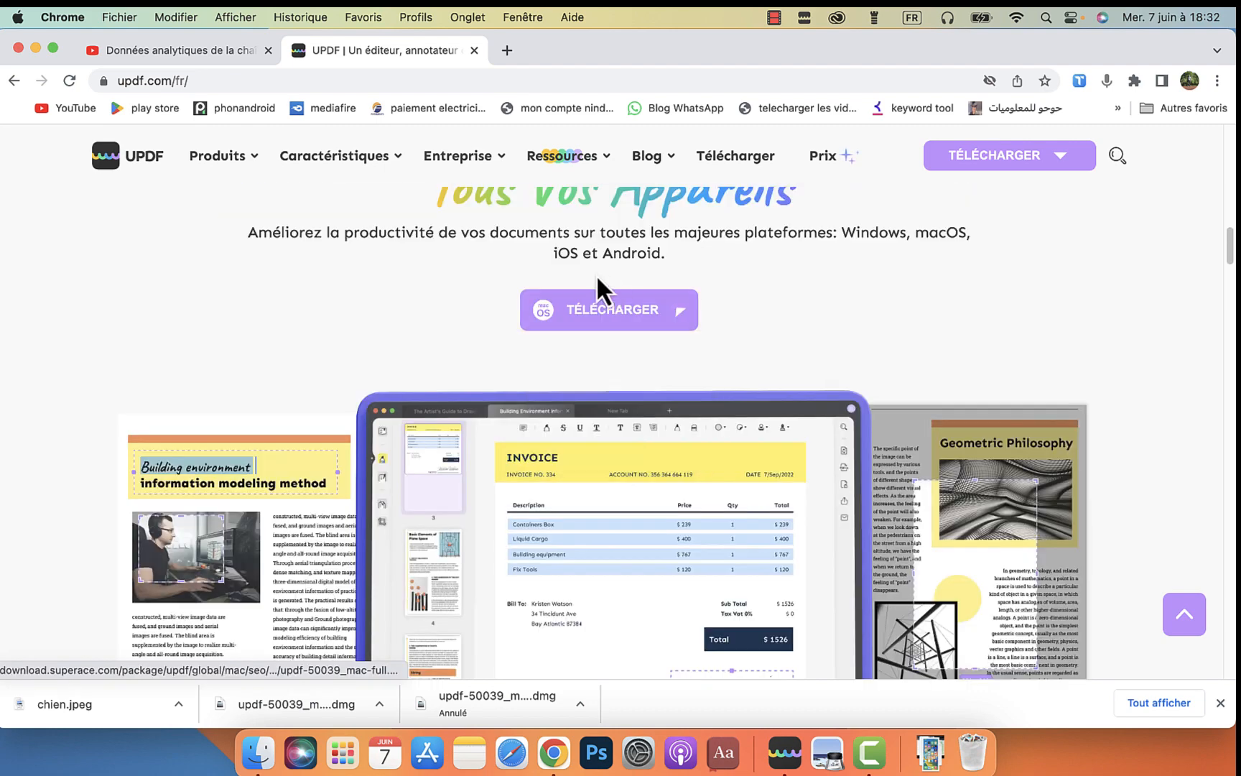
mouse_move(535, 313)
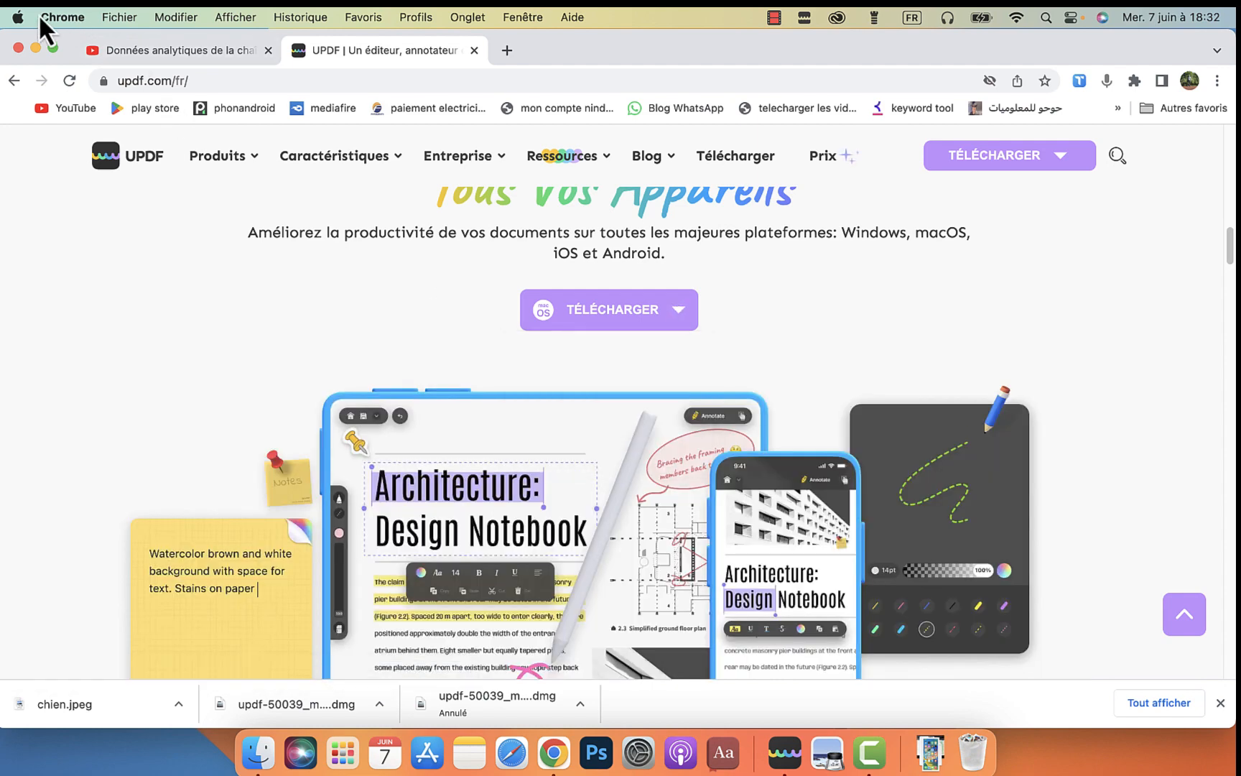
- Check the Mac's processor type in its system information and view the matching Intel-chip download option on the UPDF site
click(16, 16)
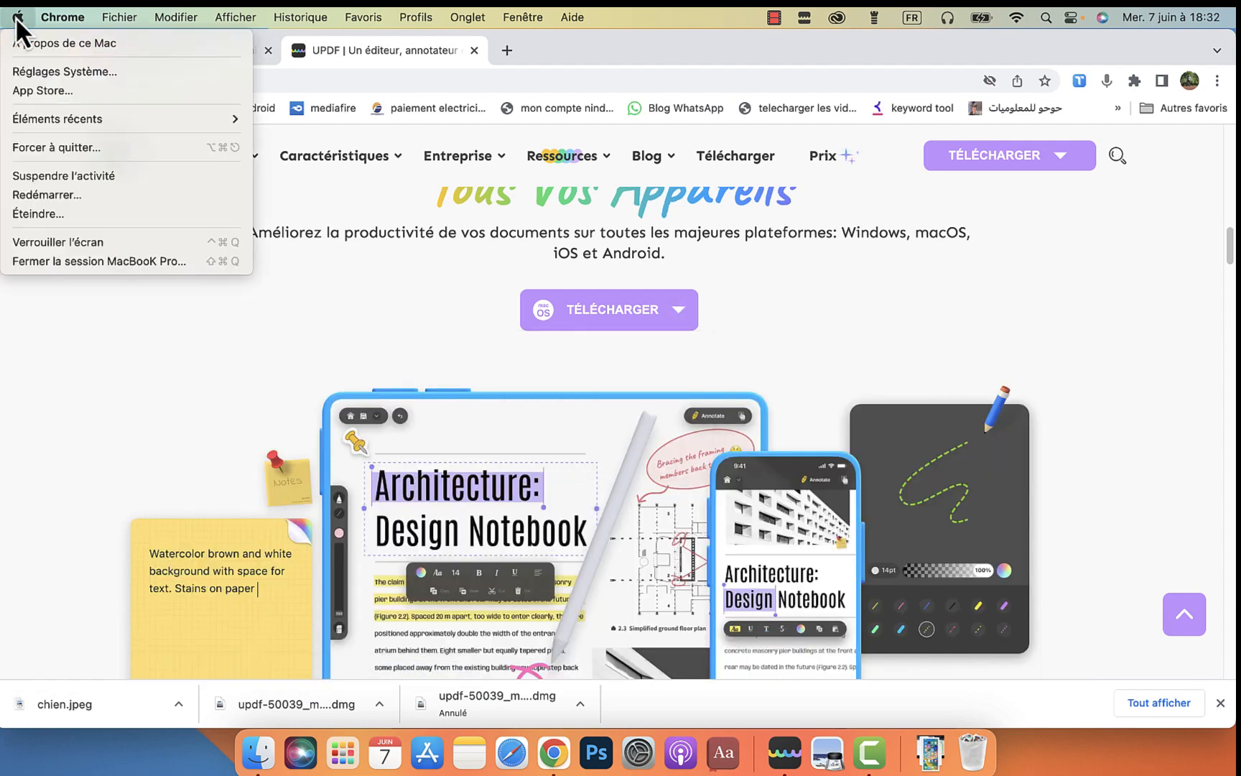
click(45, 42)
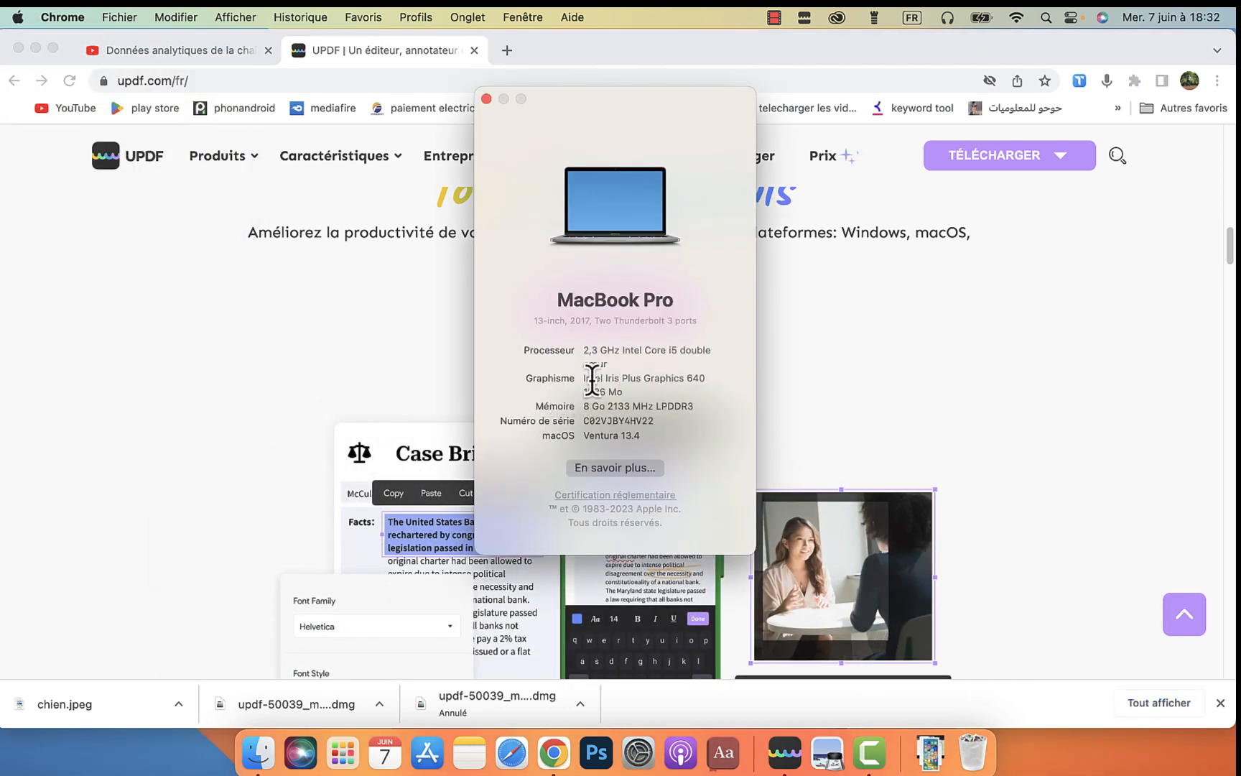
key(super+w)
mouse_move(645, 415)
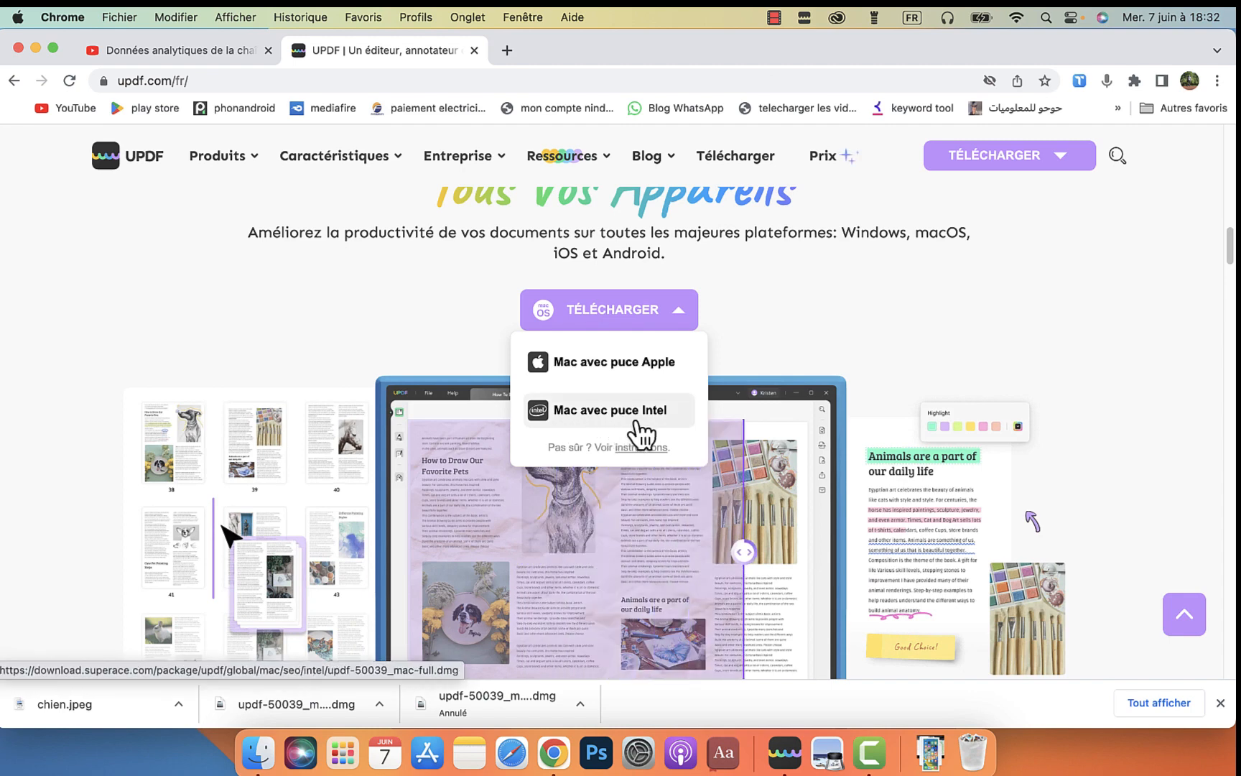
- Minimise the browser, switch to the UPDF desktop application and move its window slightly up on the desktop
key(super+m)
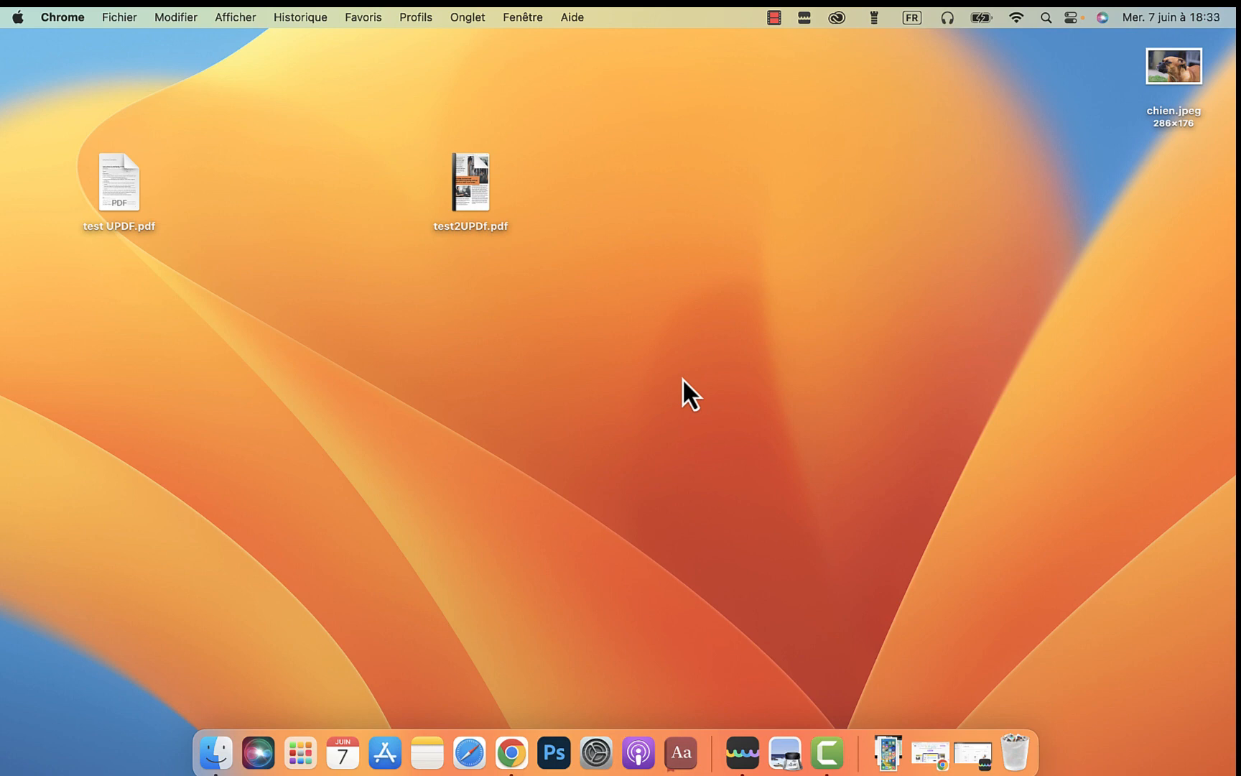
click(734, 750)
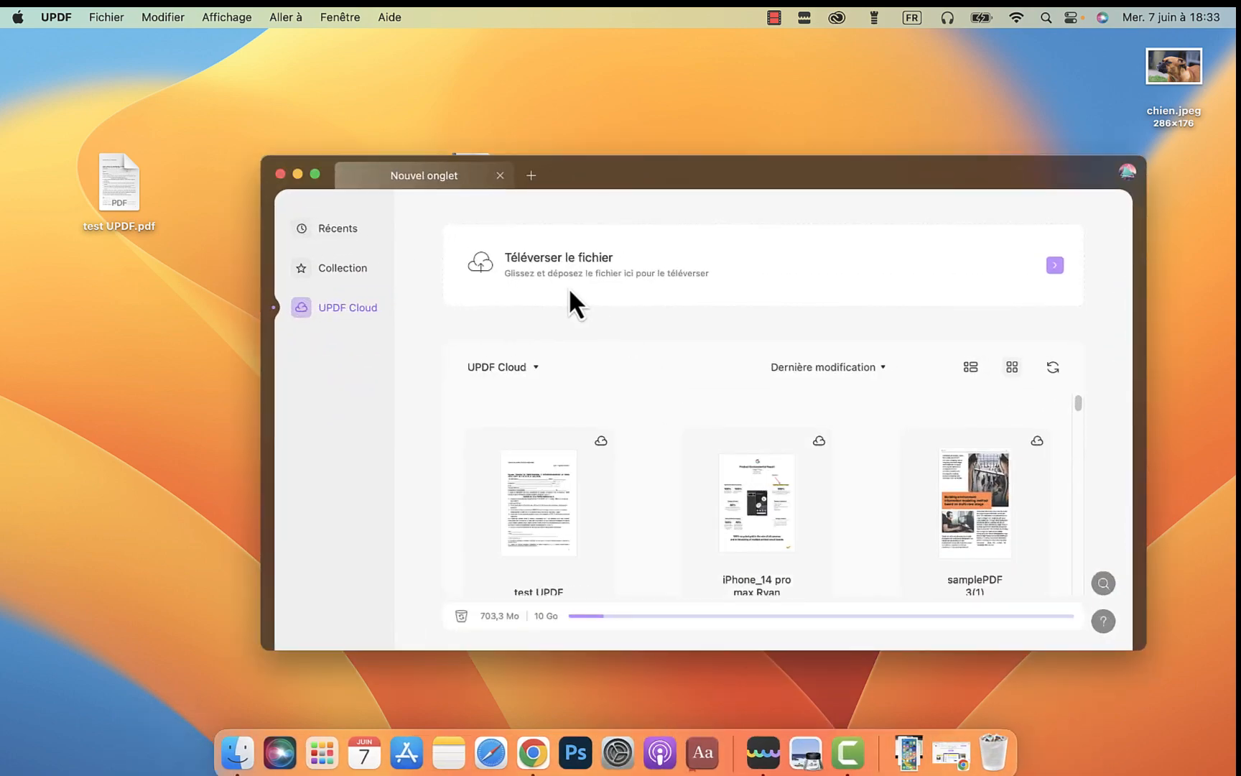
drag(605, 175, 559, 141)
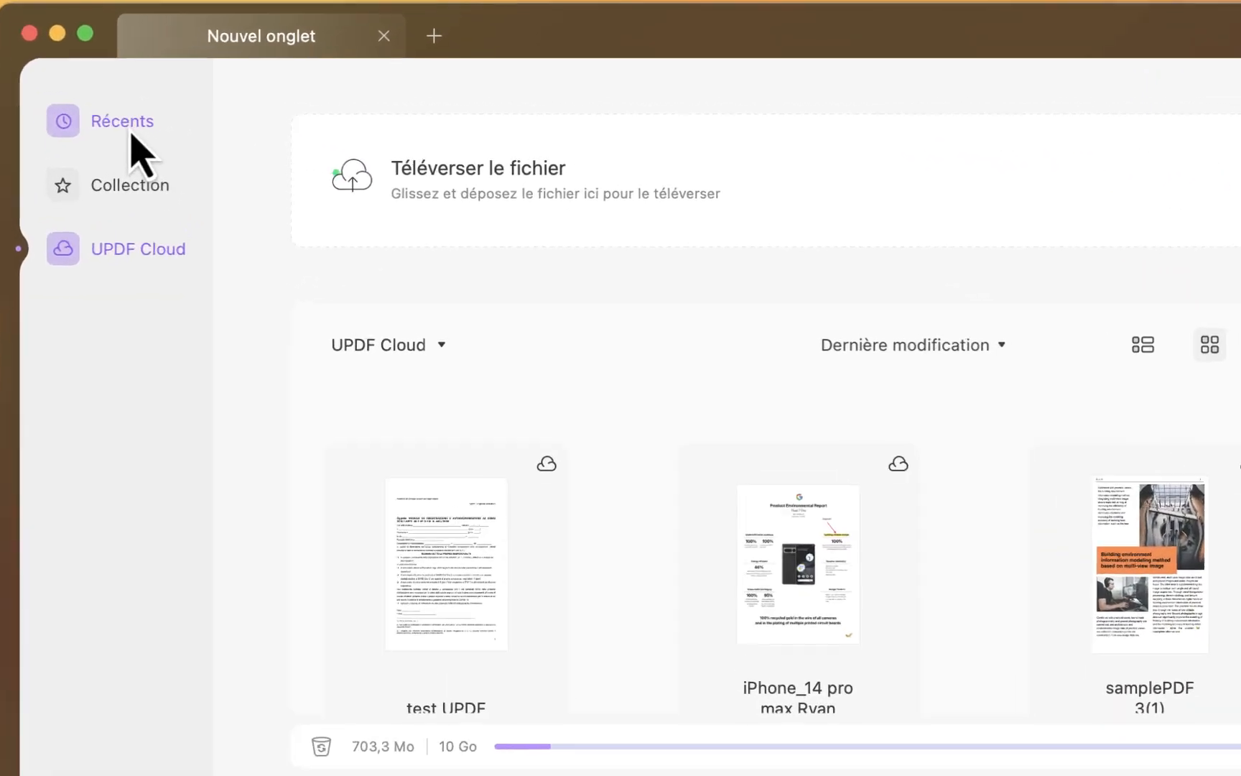
- Examine the Récents, Collection and UPDF Cloud sections of the UPDF home screen
click(132, 135)
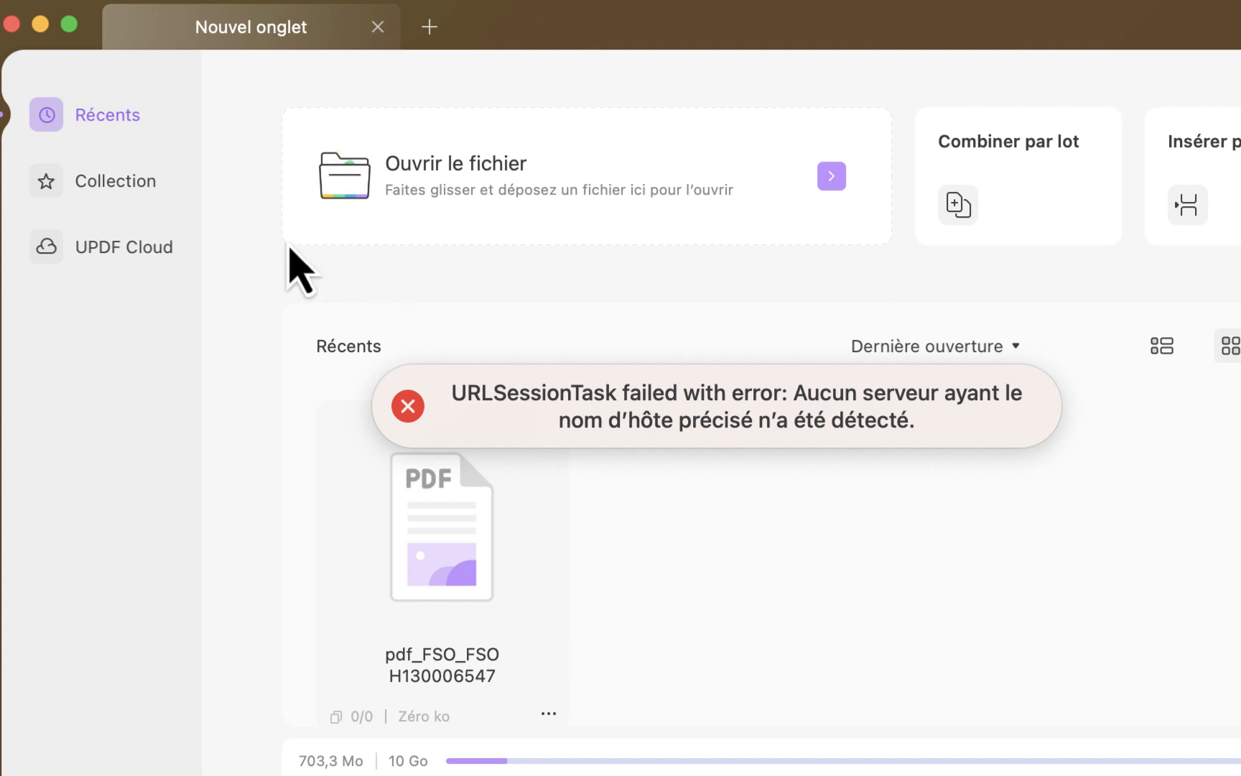
click(106, 188)
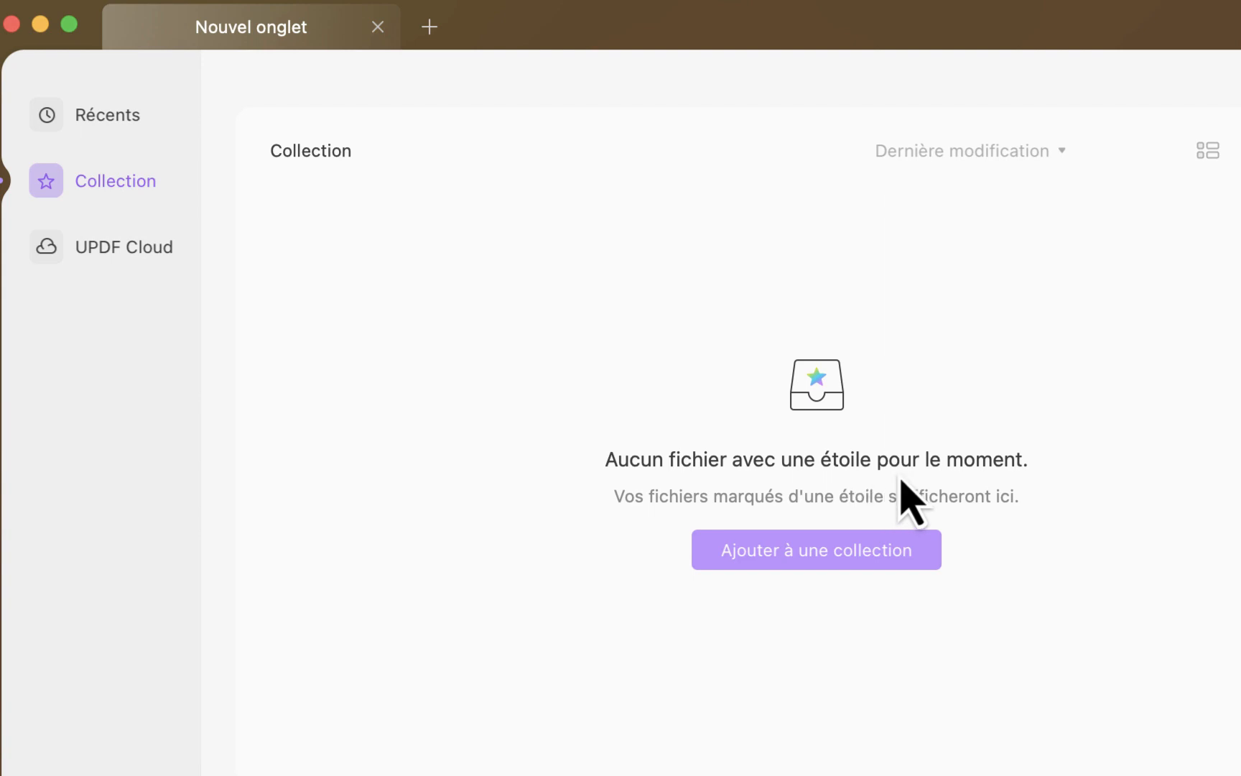
click(157, 256)
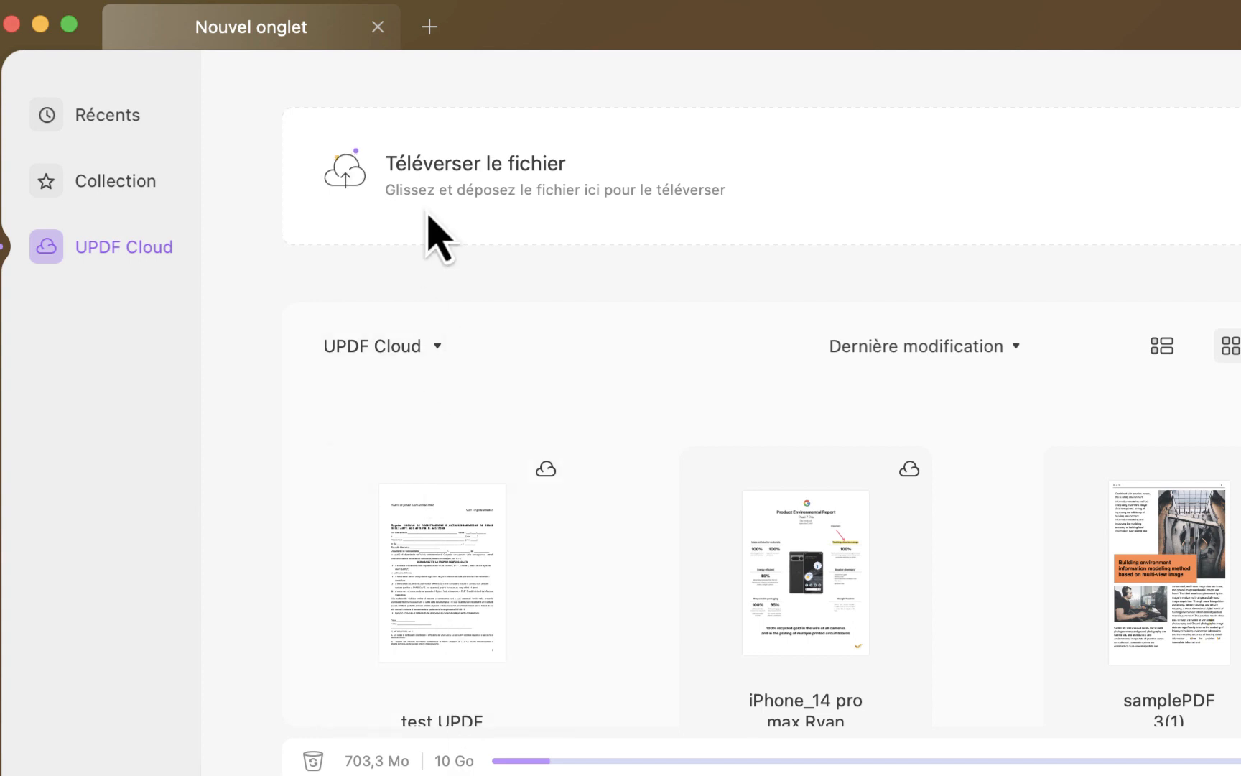
- Open a new tab and upload test2UPDf.pdf from the Bureau folder to UPDF Cloud
click(433, 30)
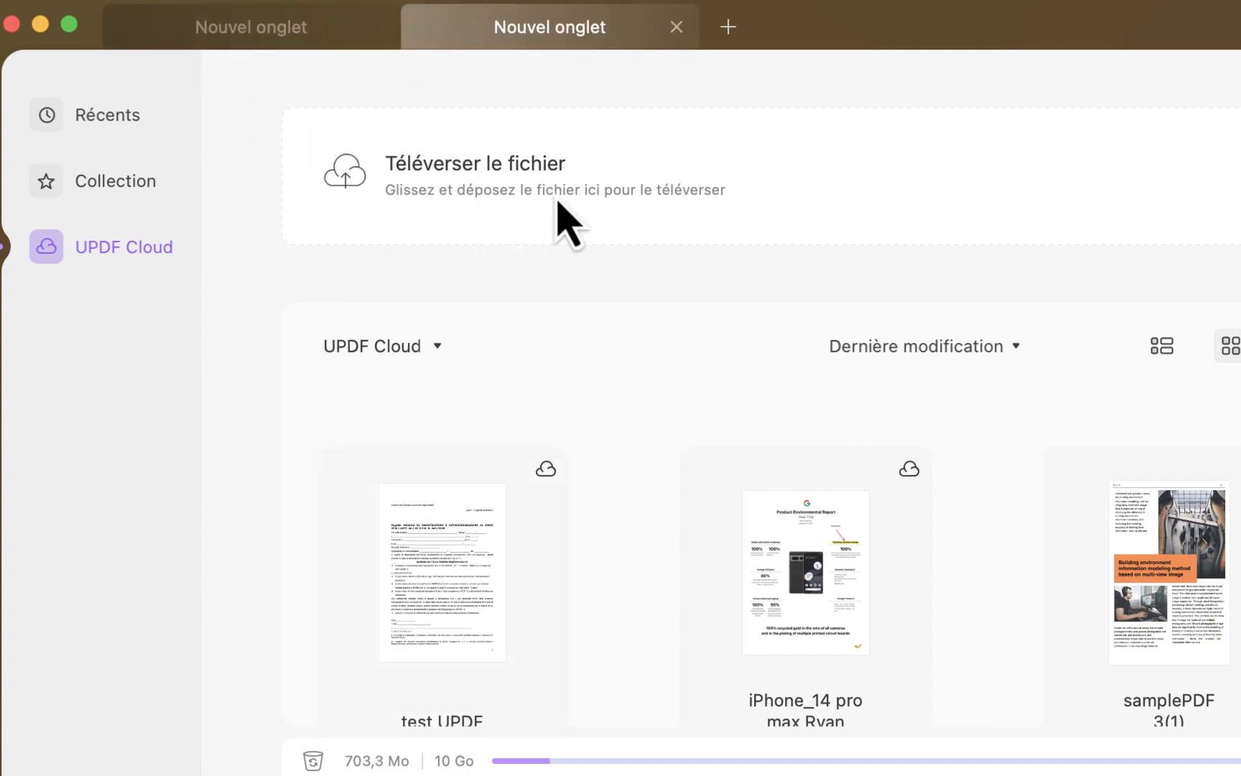
click(433, 176)
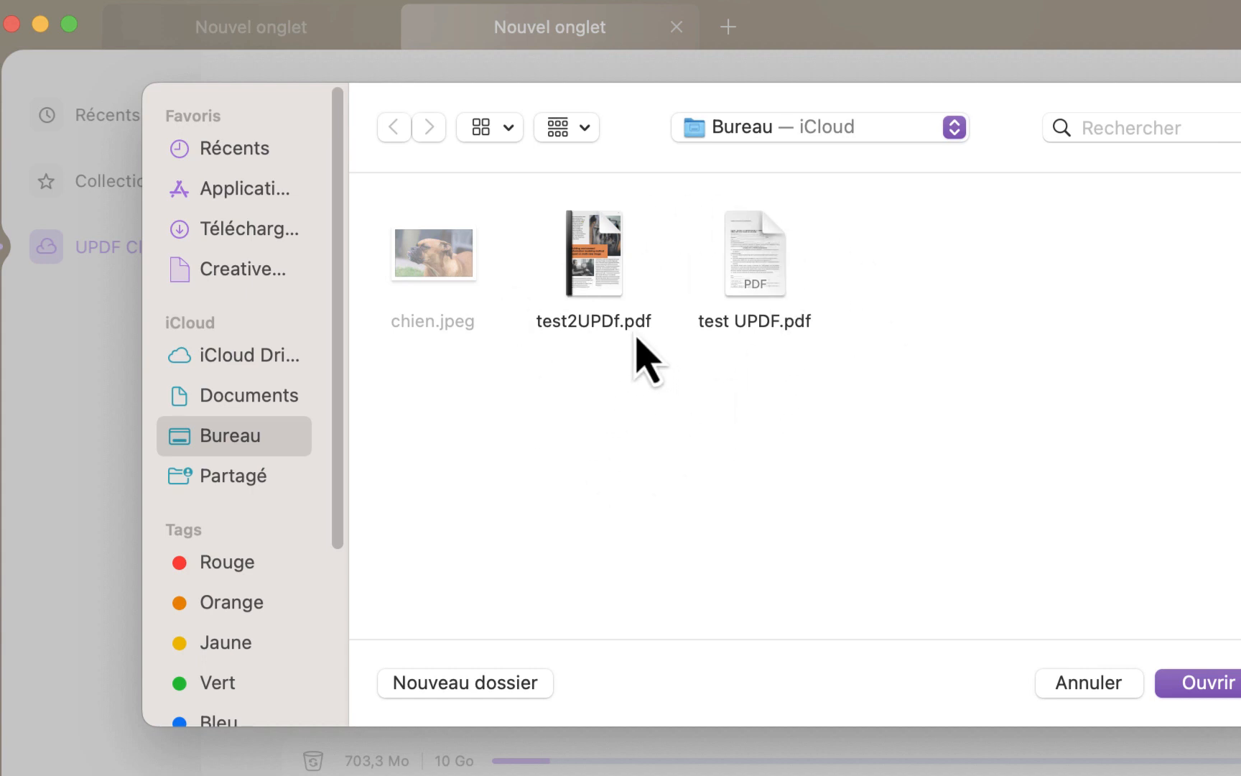
click(596, 241)
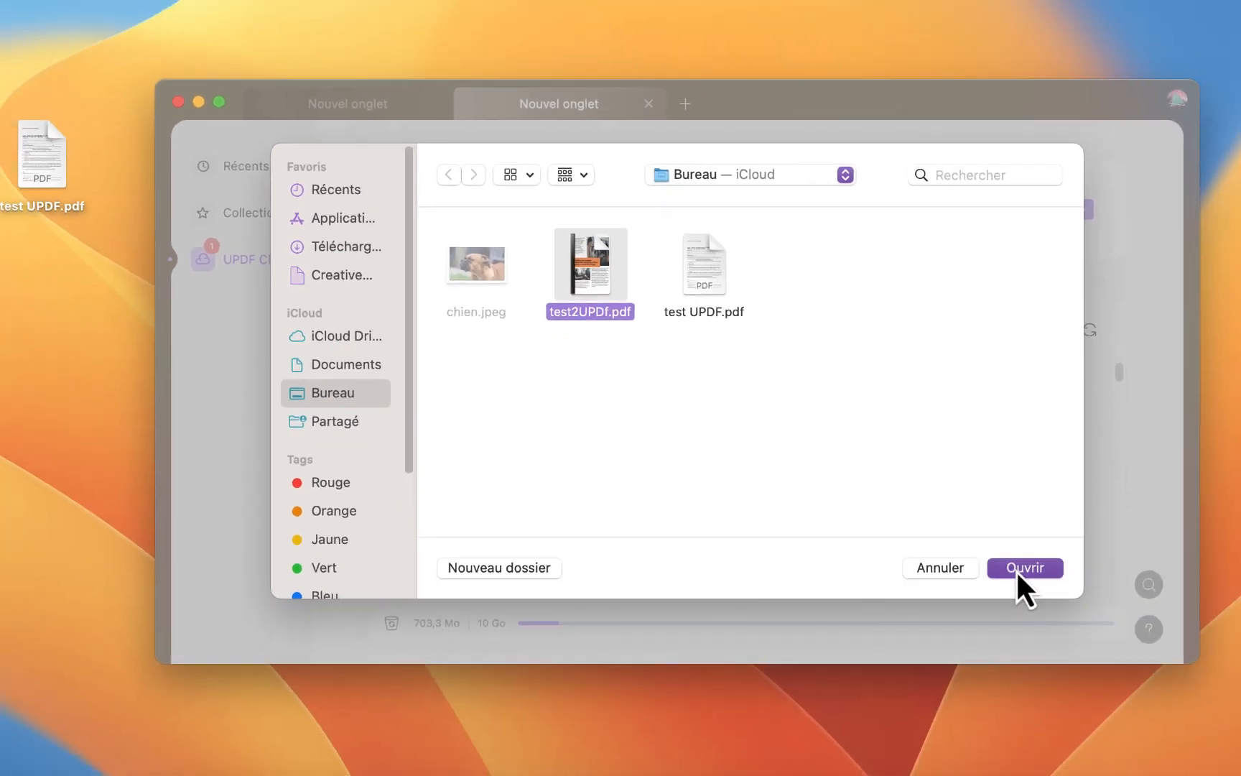
click(1207, 683)
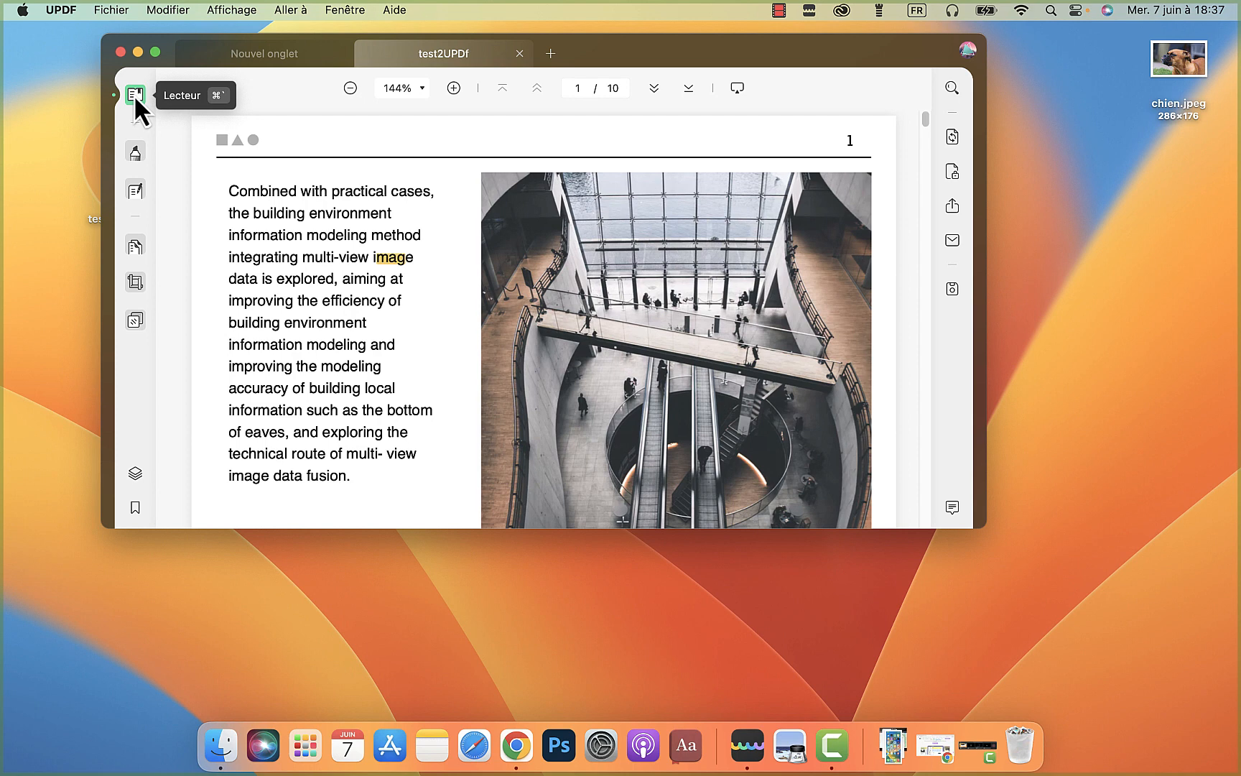
- Play test2UPDf as a slideshow, page forward through several pages and exit the presentation
click(737, 88)
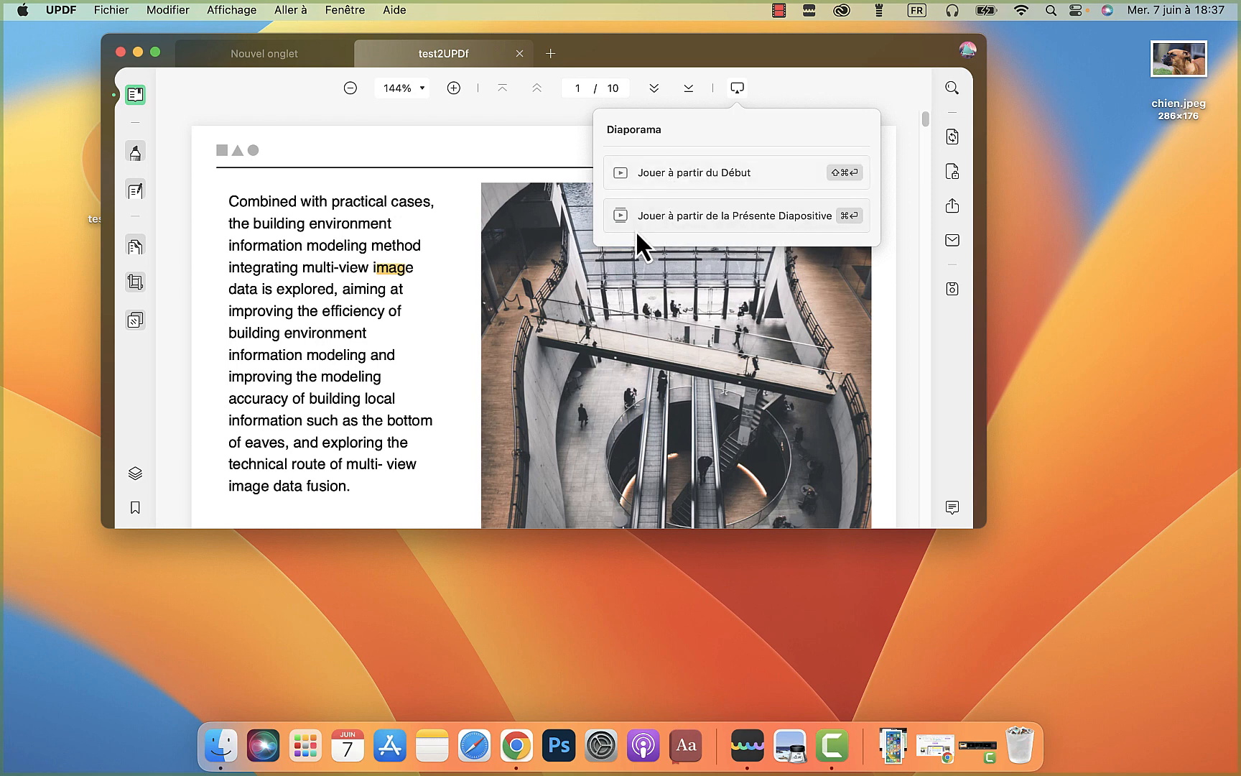
click(740, 91)
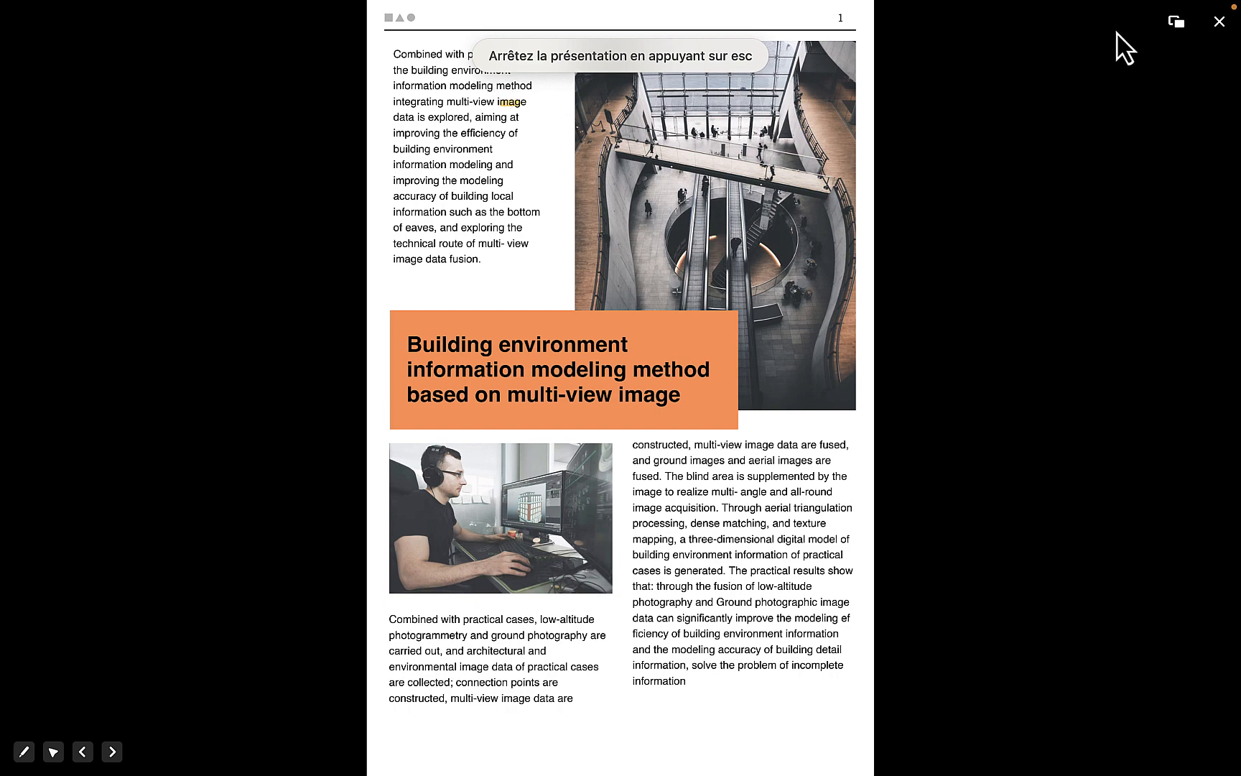
click(109, 752)
click(111, 753)
click(110, 753)
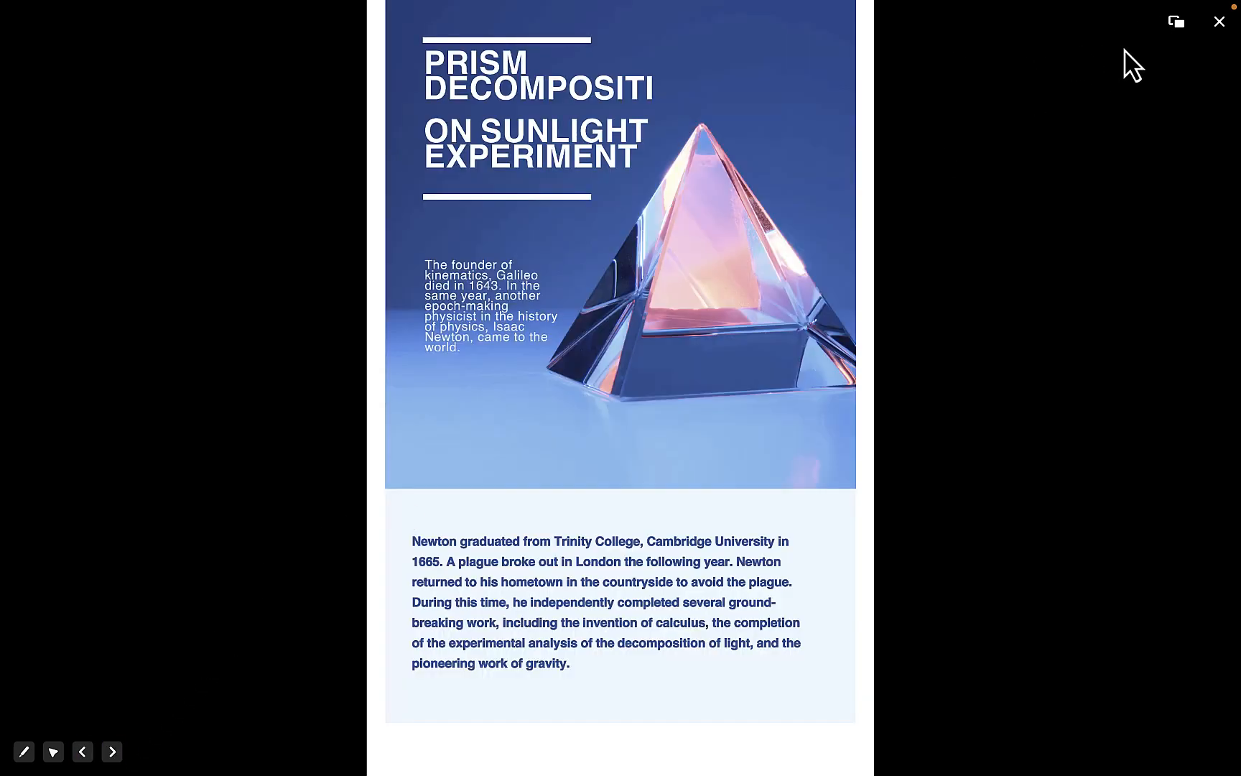
click(1219, 21)
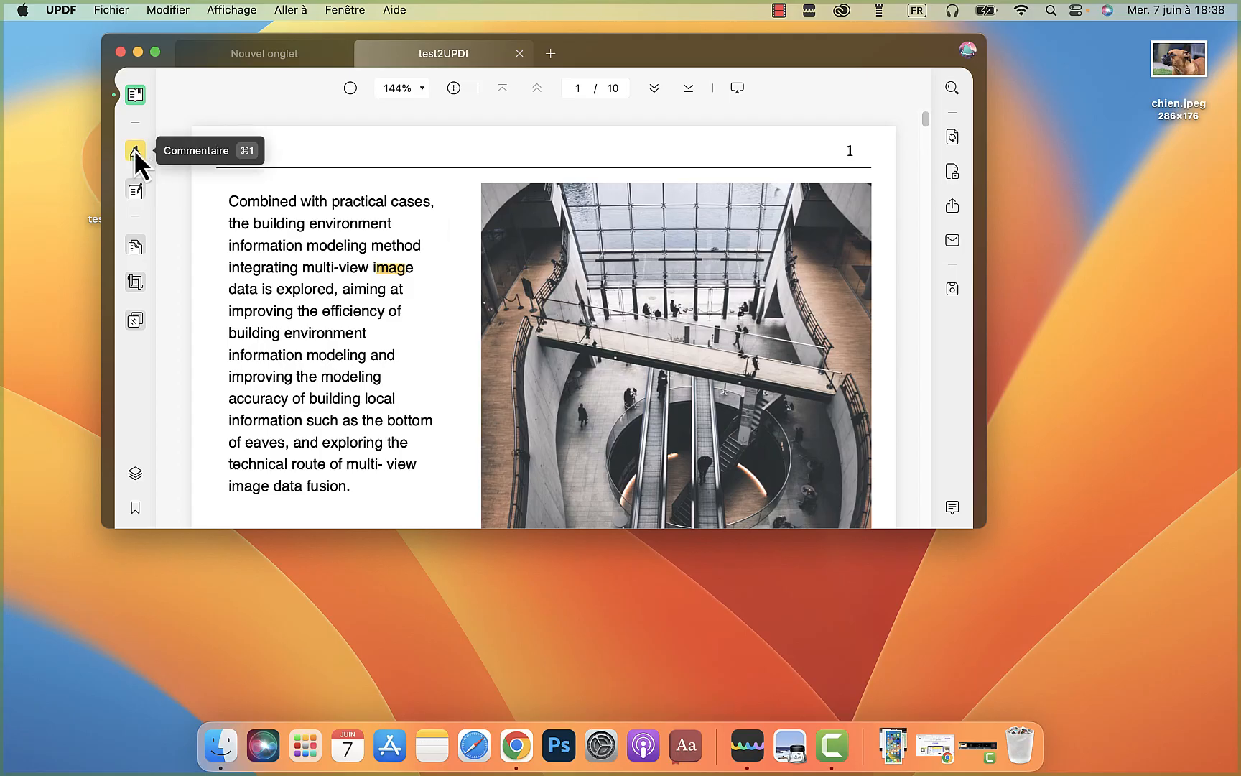
- Add a blue note reading "canalmelak" beside the word "image" in the first page's opening paragraph
click(136, 152)
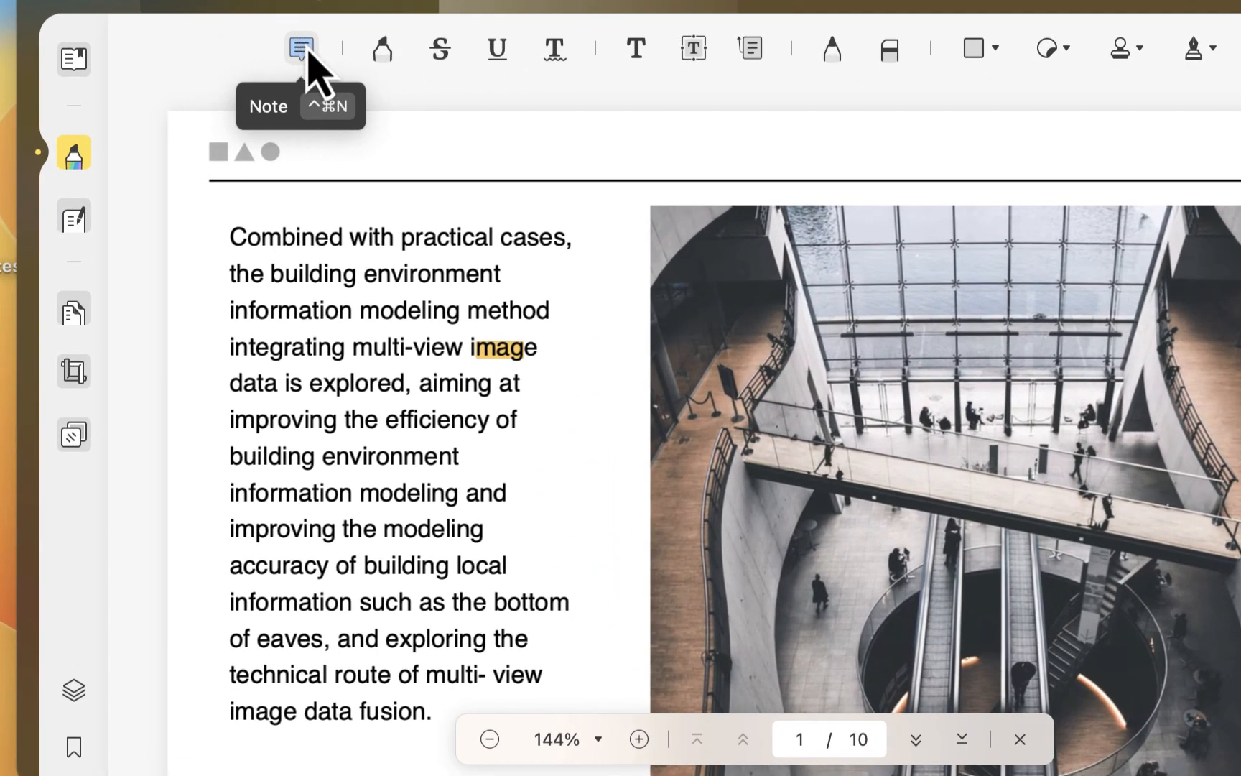
click(304, 49)
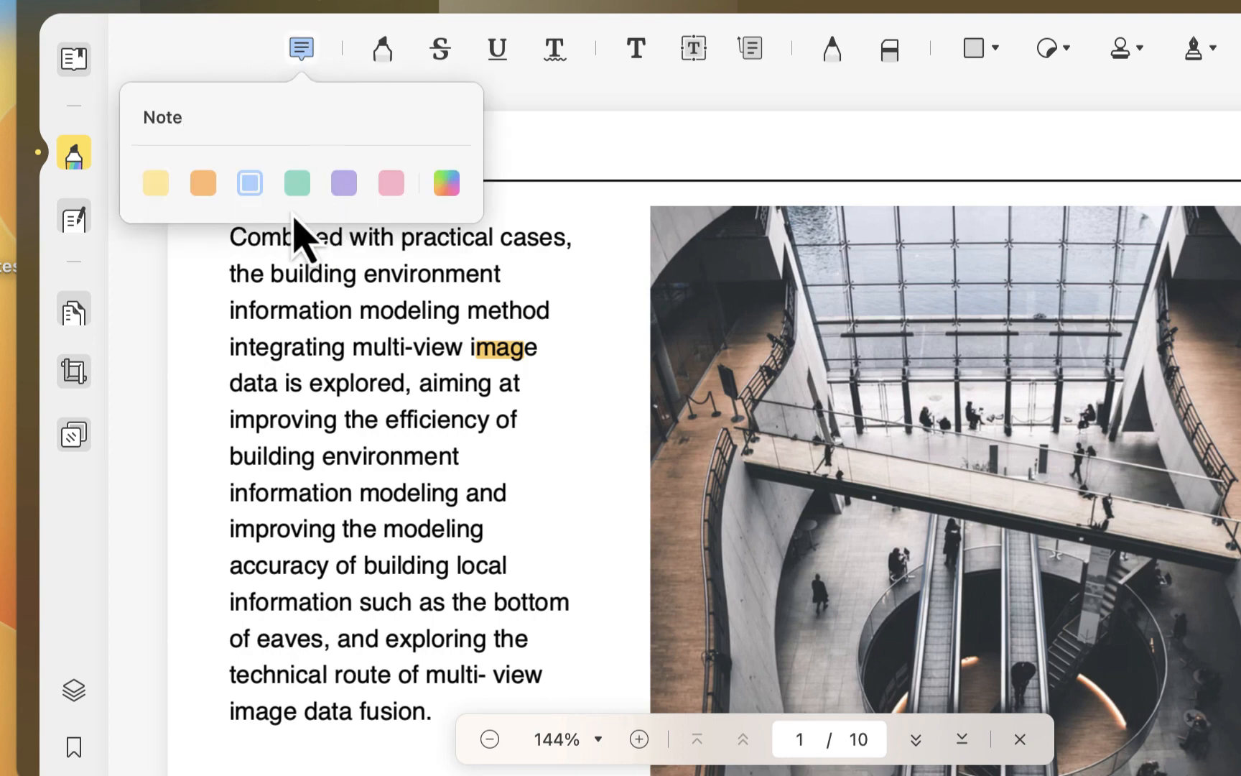
click(250, 184)
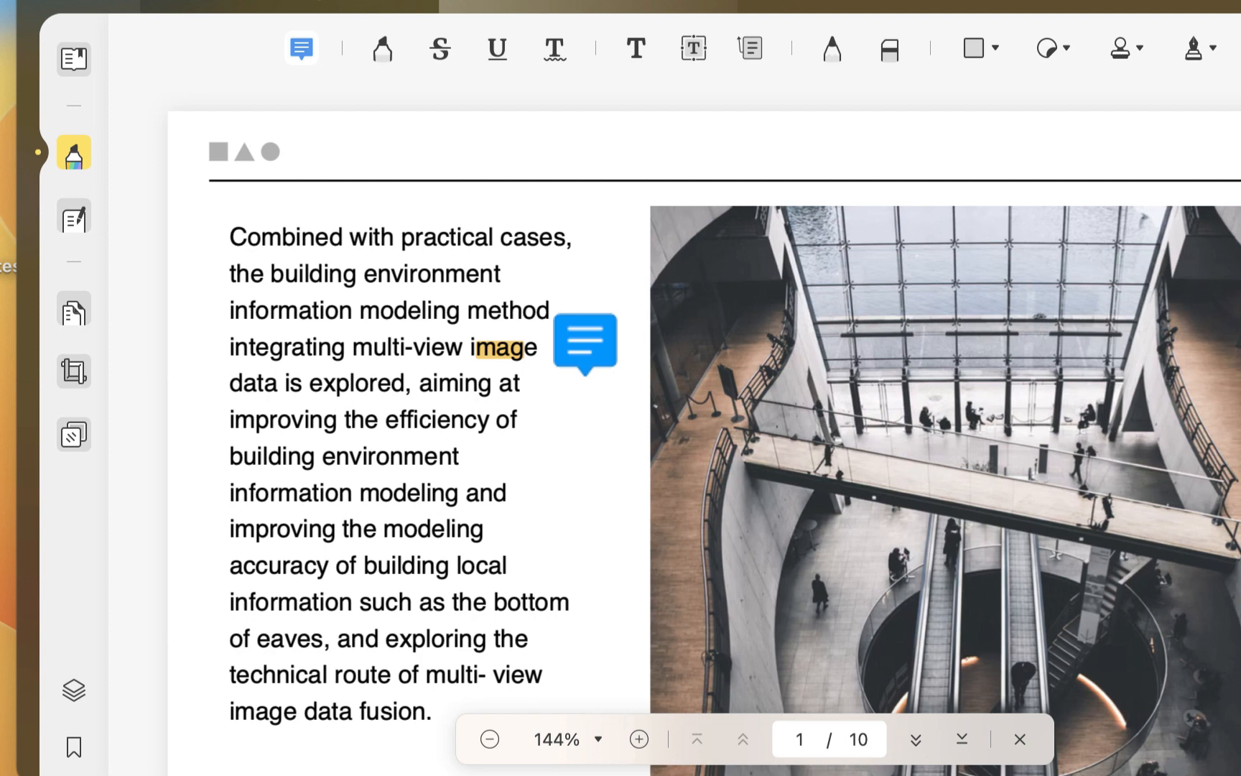
click(595, 352)
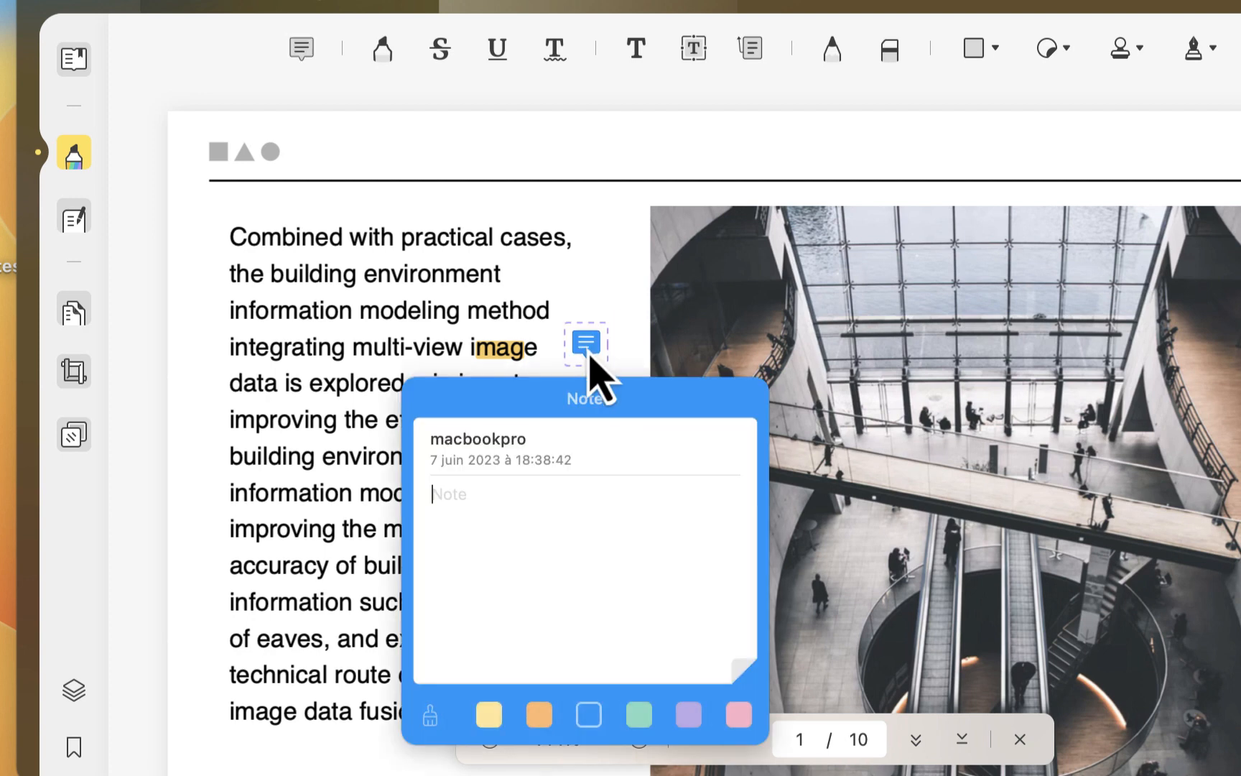
click(438, 496)
text(canalmelak)
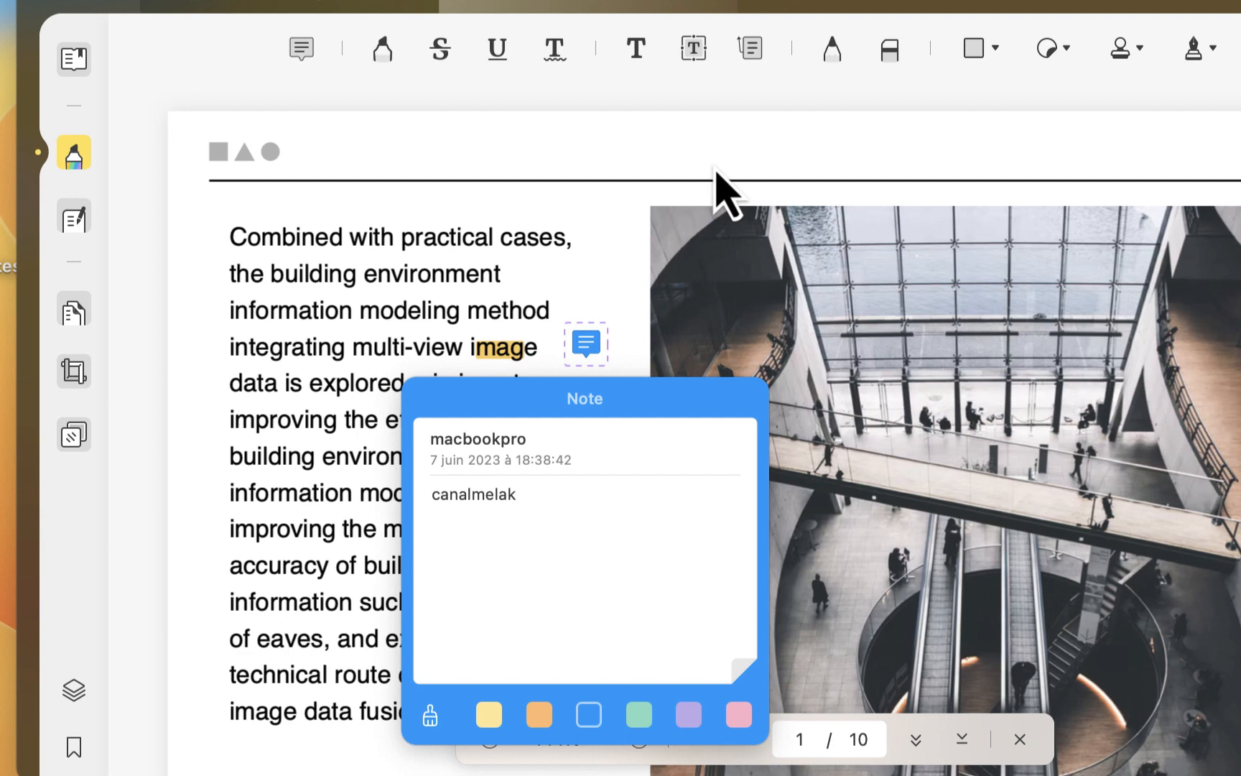
click(719, 286)
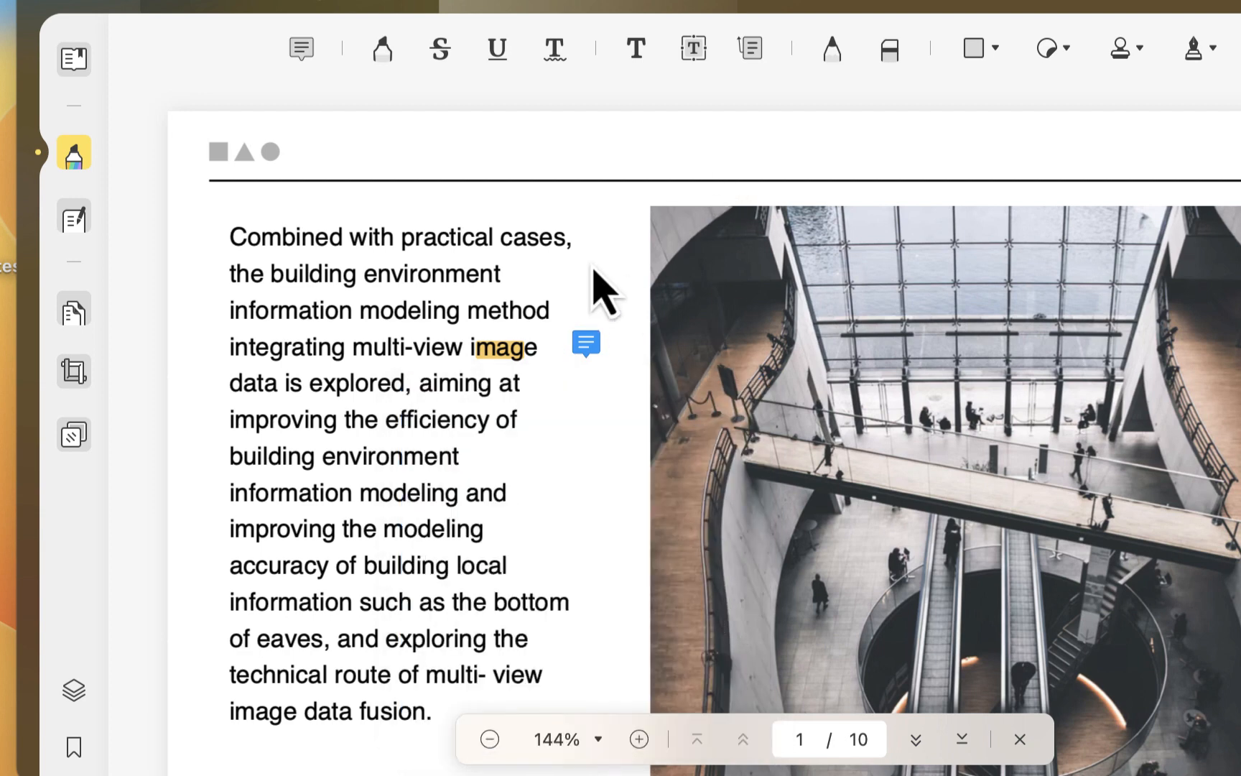
- Reopen the blue note beside "image" to view its text, and copy the note
click(581, 344)
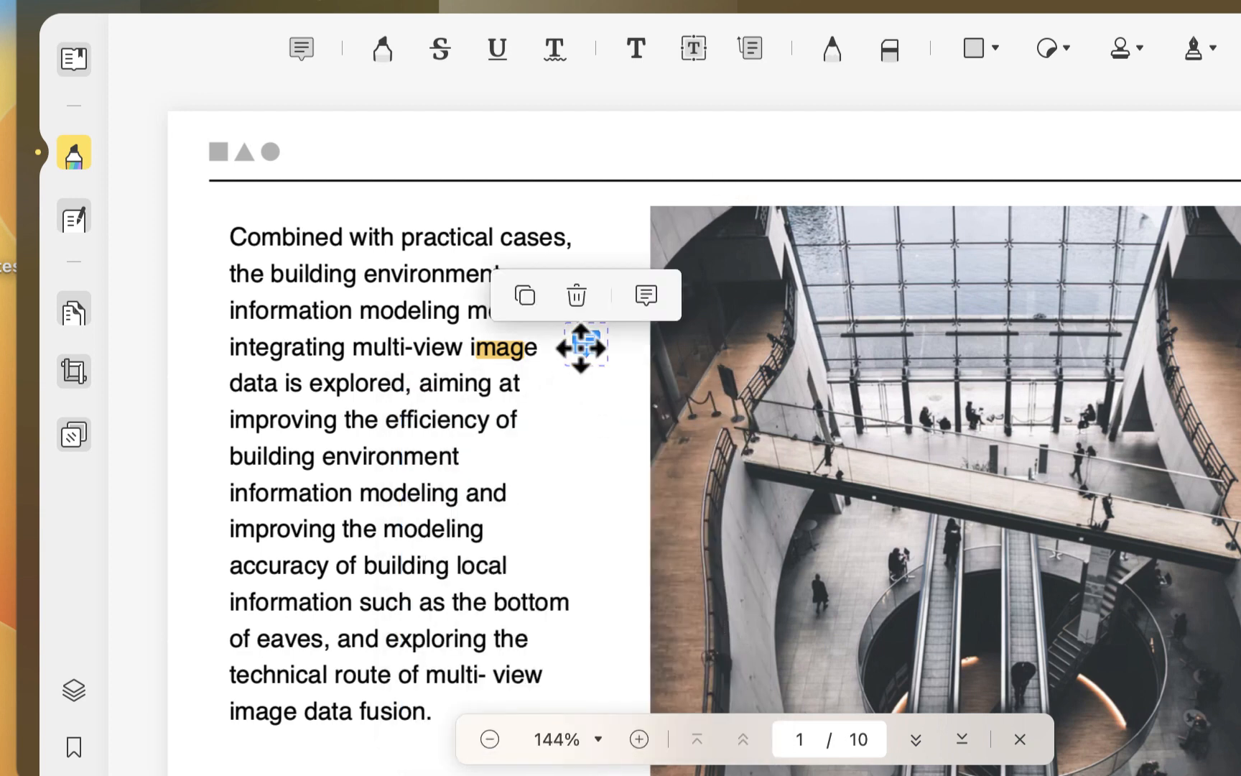
click(647, 295)
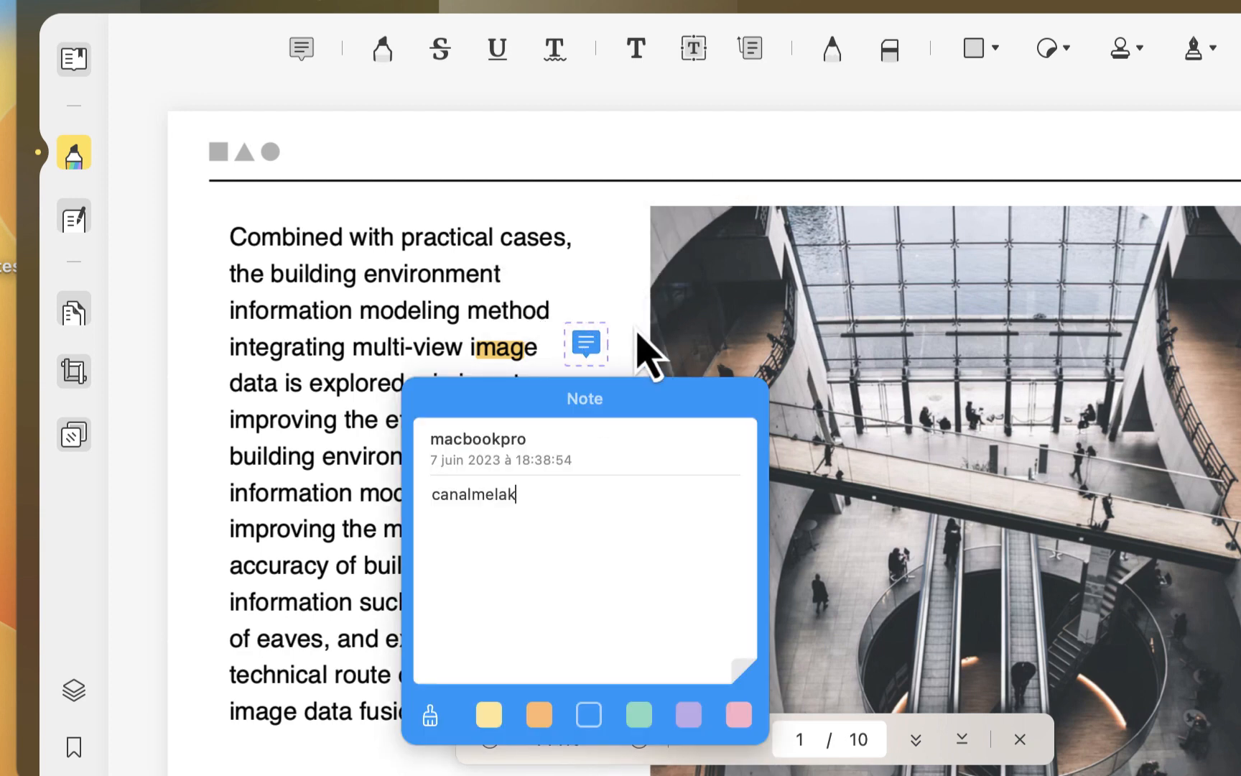
click(587, 343)
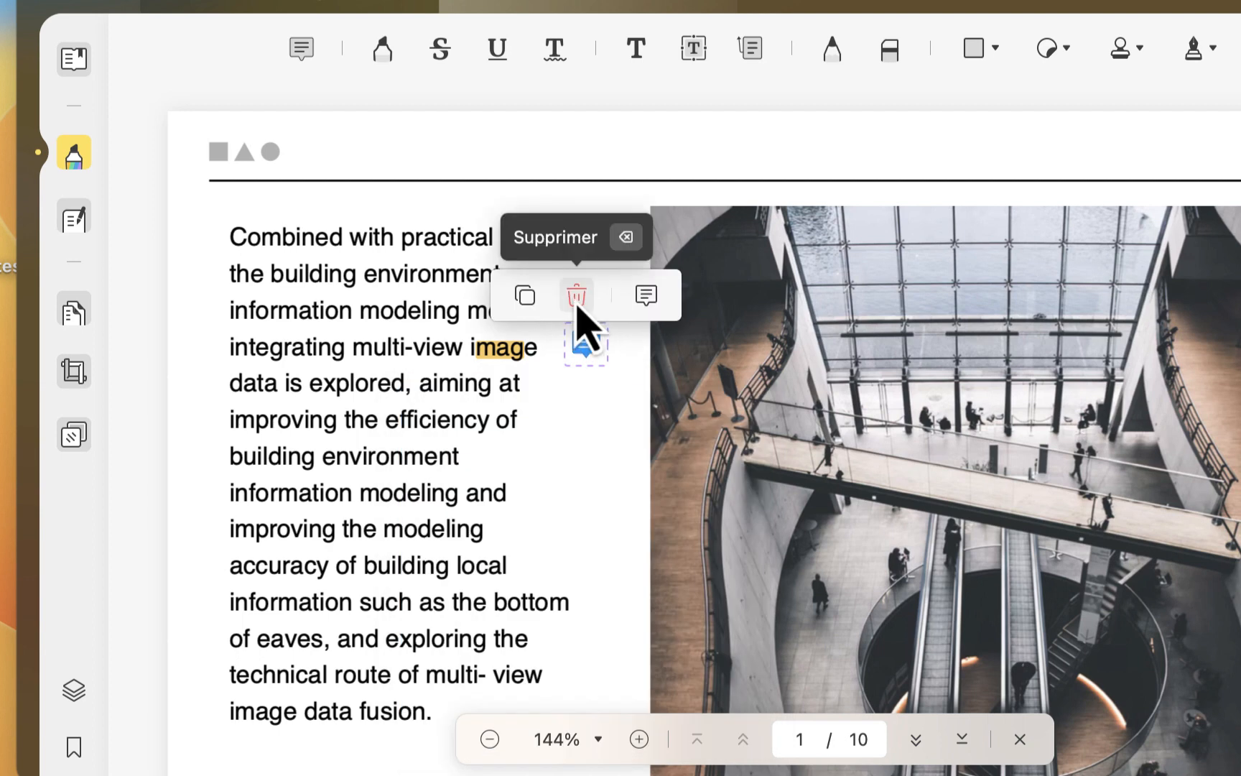
click(532, 300)
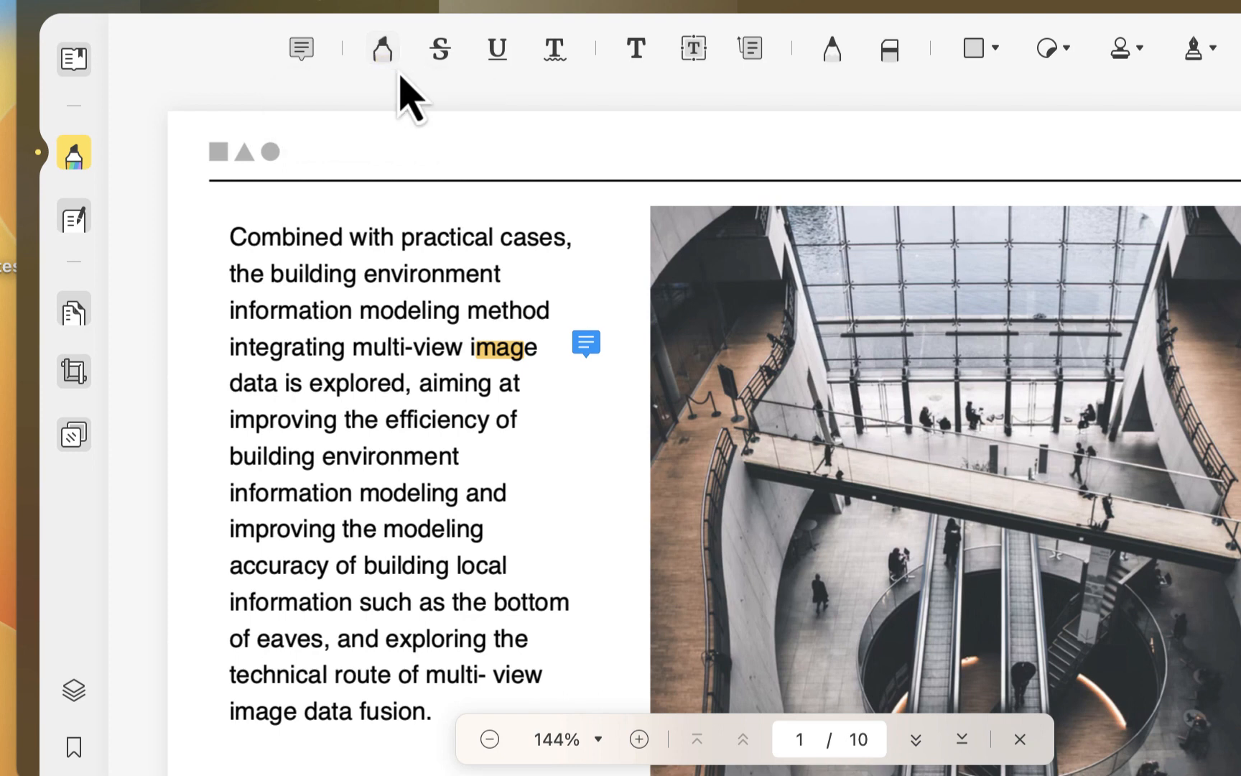
- Highlight the line "data is explored, aiming at" in yellow and show the highlight's editing options
click(388, 57)
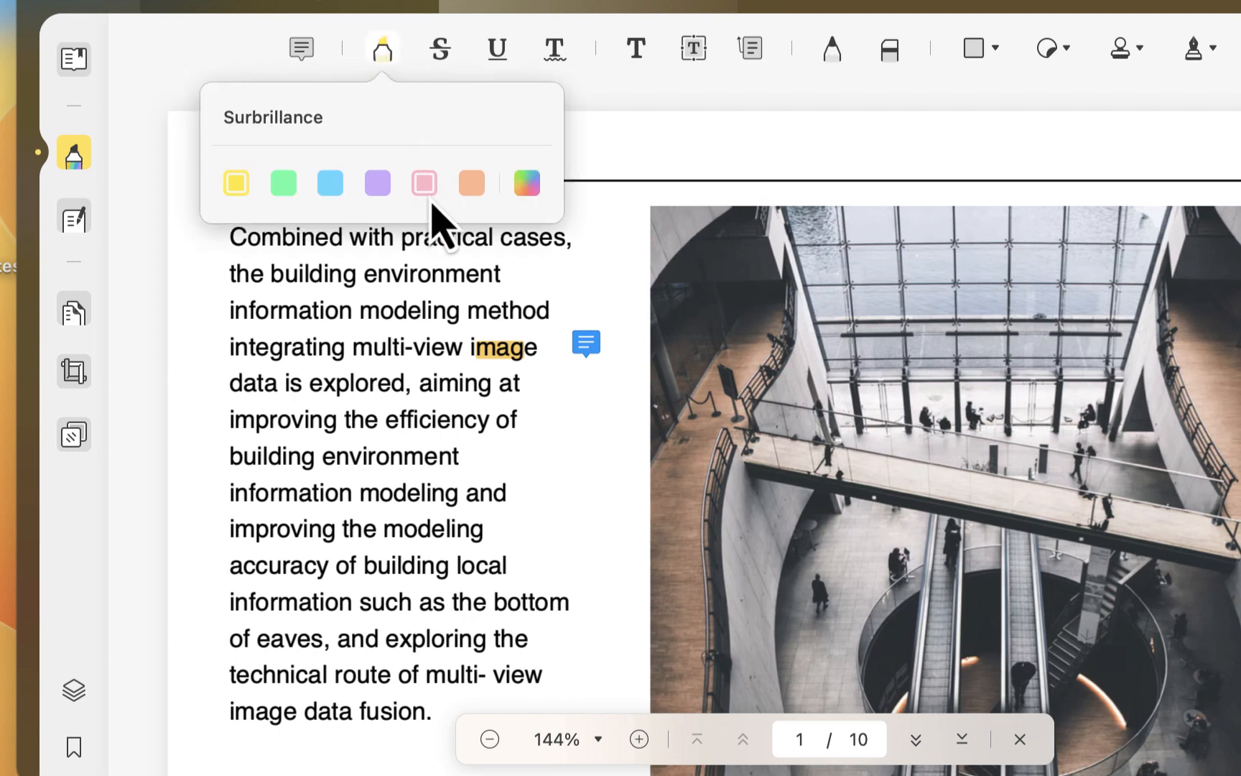
click(238, 188)
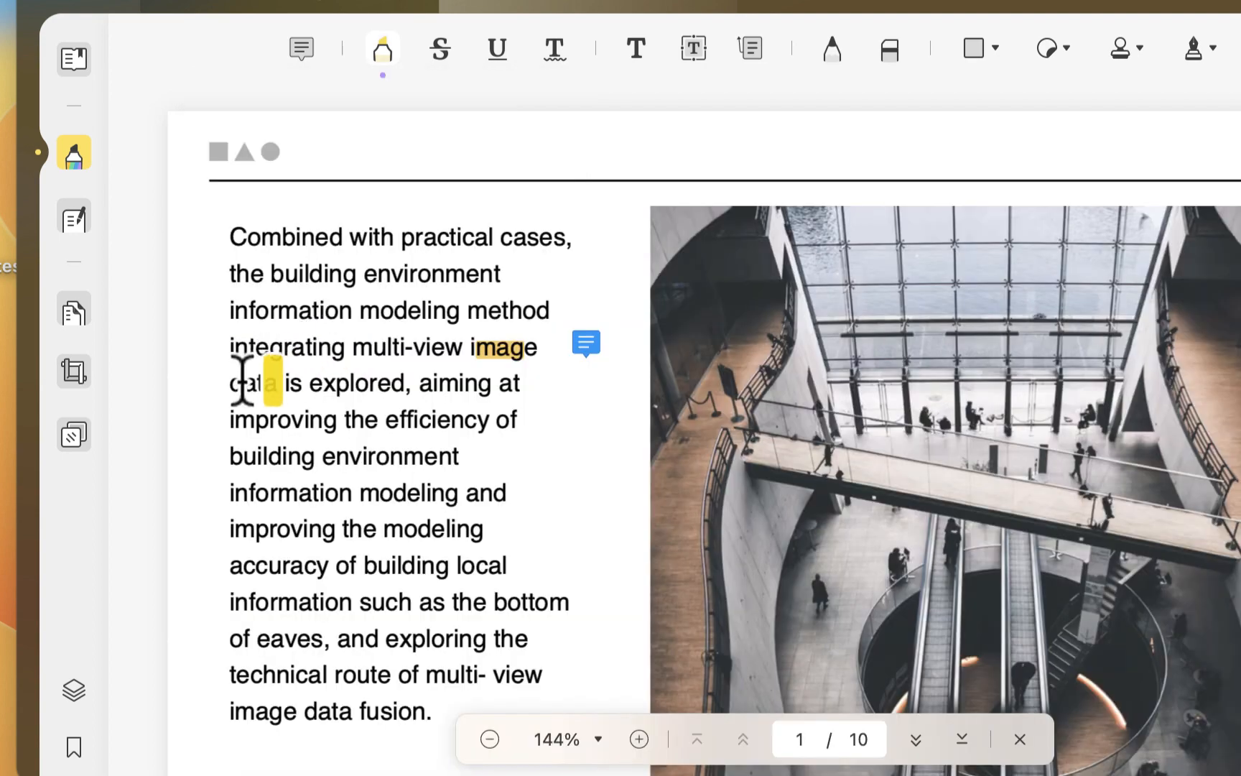
drag(230, 384, 521, 384)
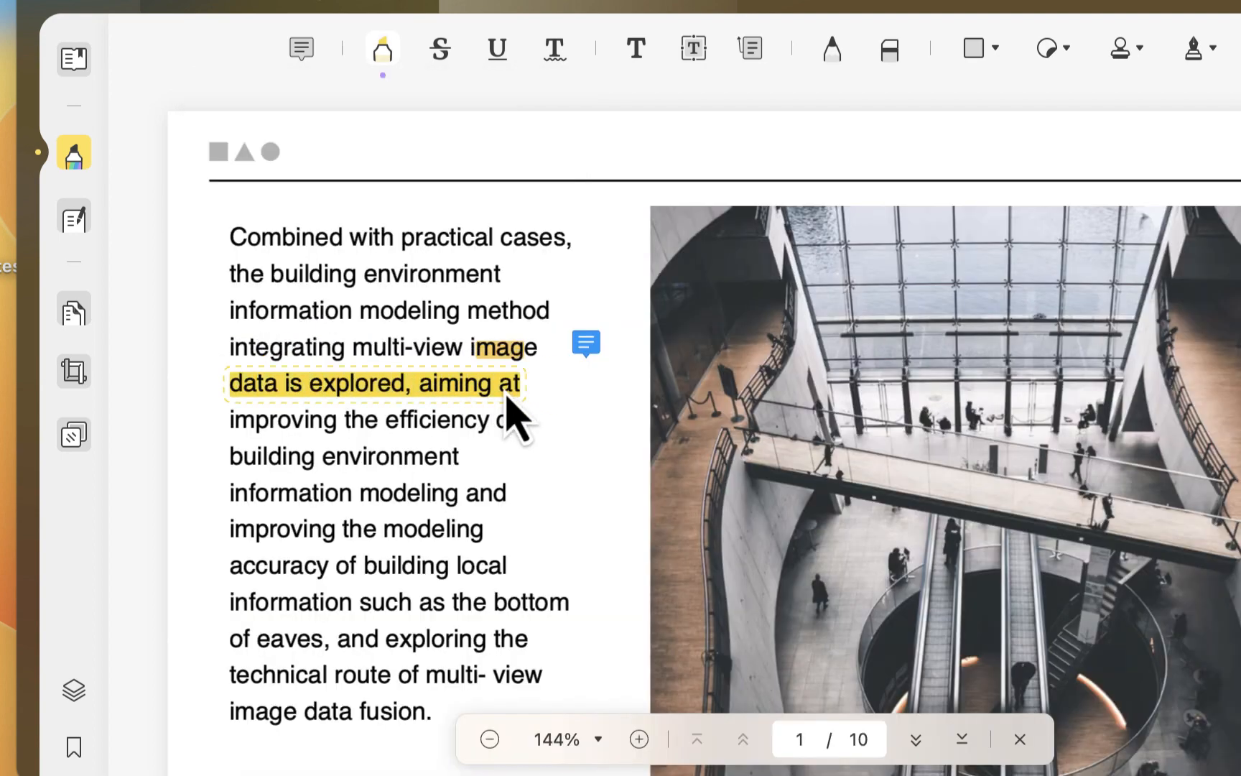
click(447, 387)
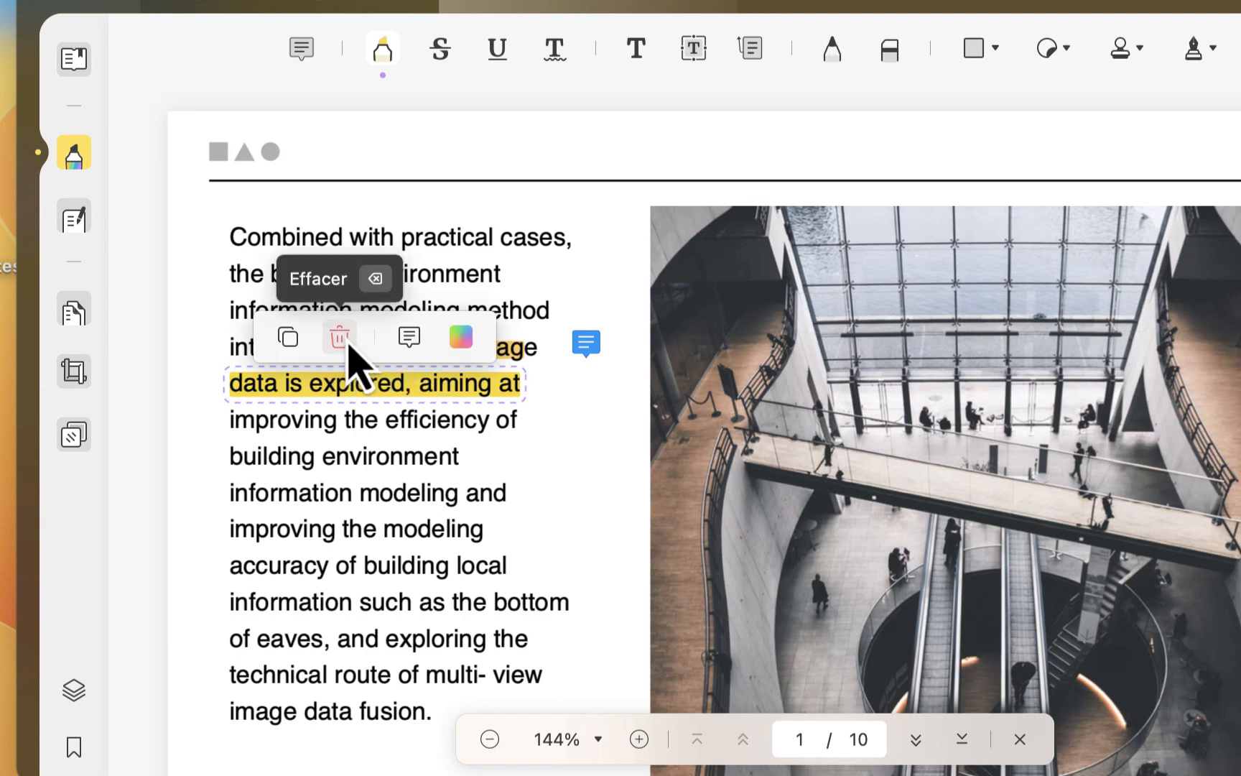
- Delete the yellow highlight on the line "data is explored, aiming at"
click(347, 343)
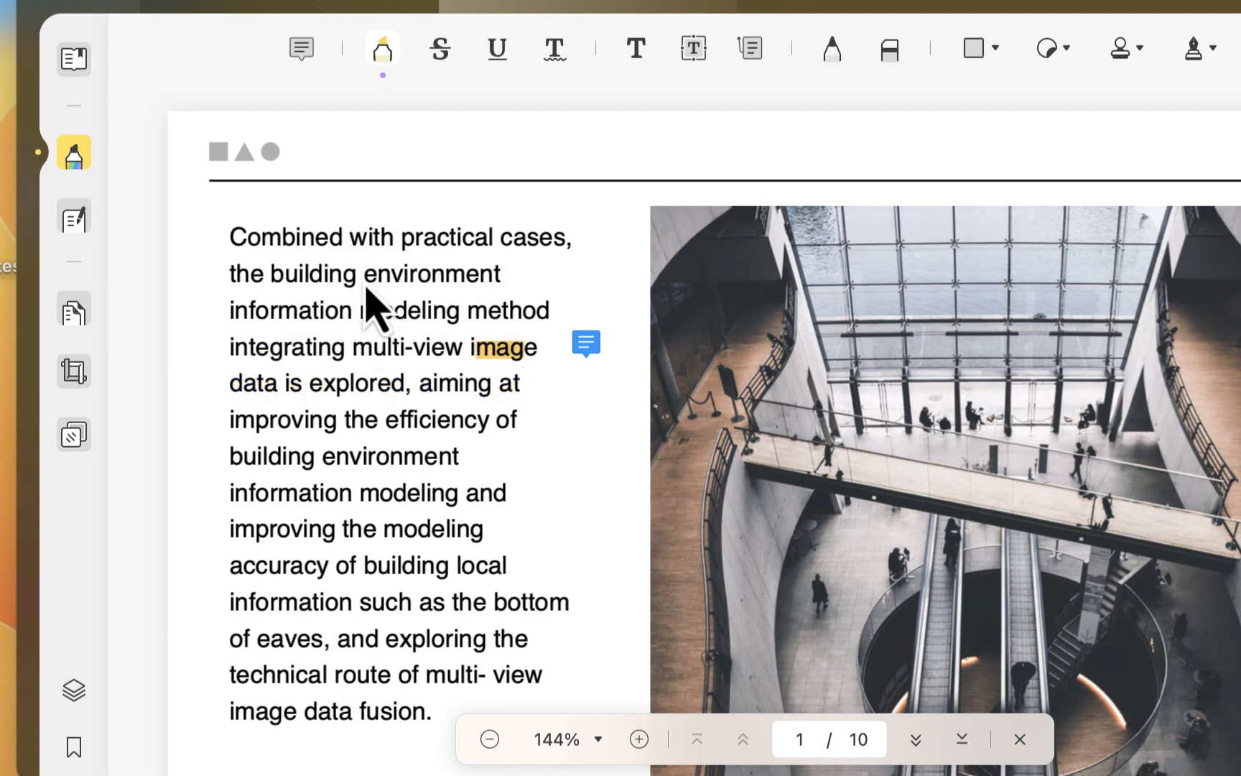
- Strike through the line "building environment" in blue, and delete the strikethrough
click(444, 49)
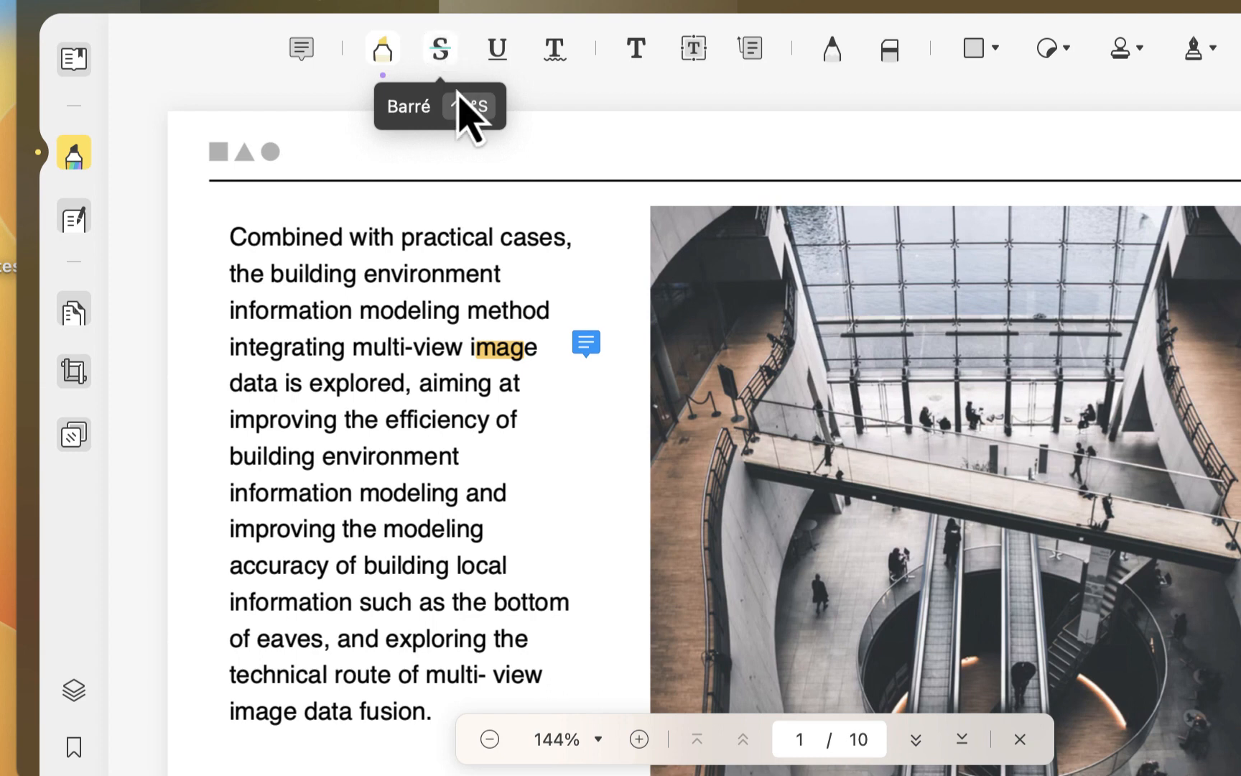
click(492, 193)
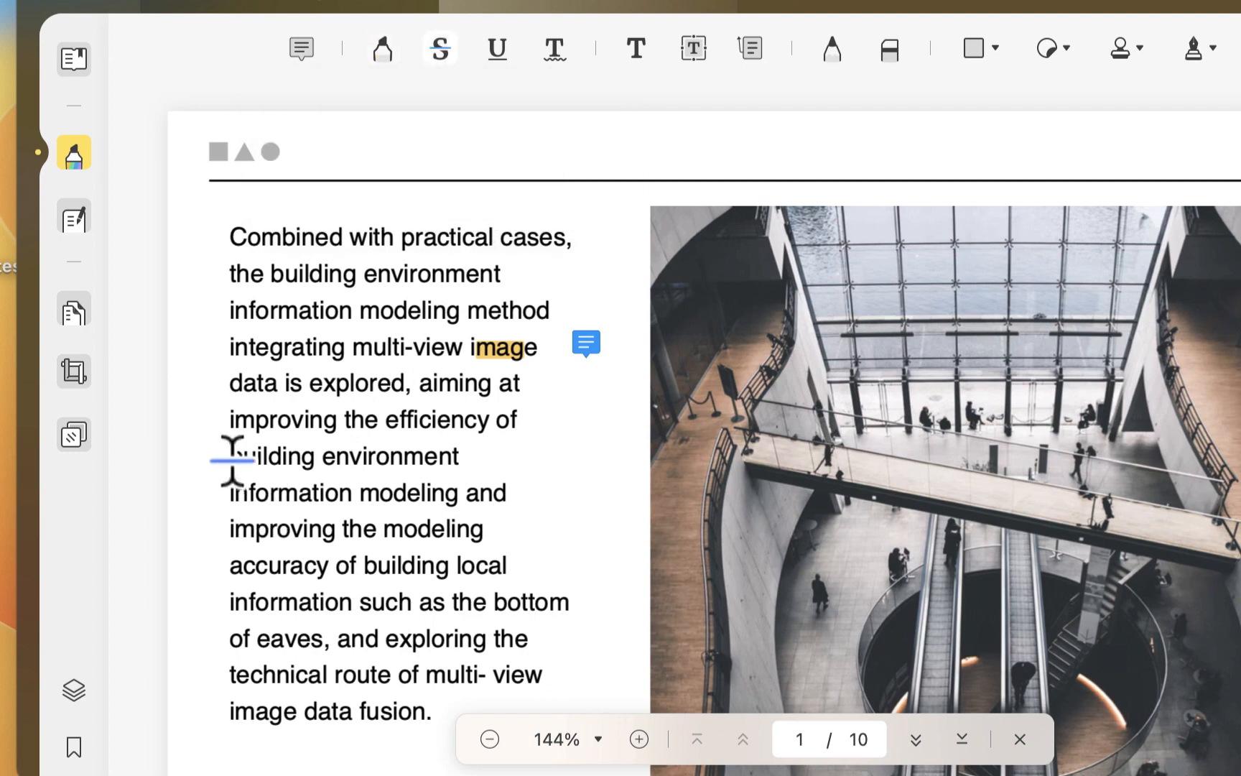
mouse_move(233, 457)
mouse_down()
mouse_move(285, 443)
mouse_move(463, 457)
mouse_up()
click(307, 410)
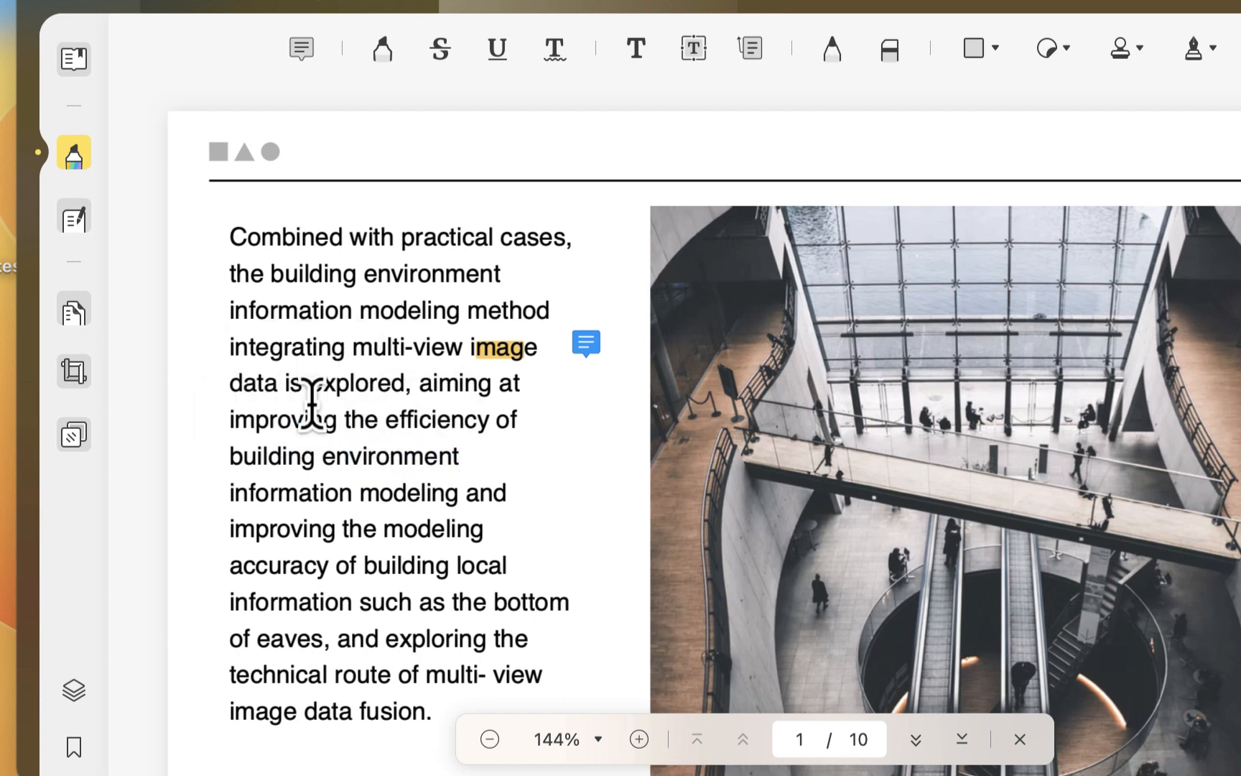
- Underline the line "information modeling and" in green, and delete the underline
click(501, 49)
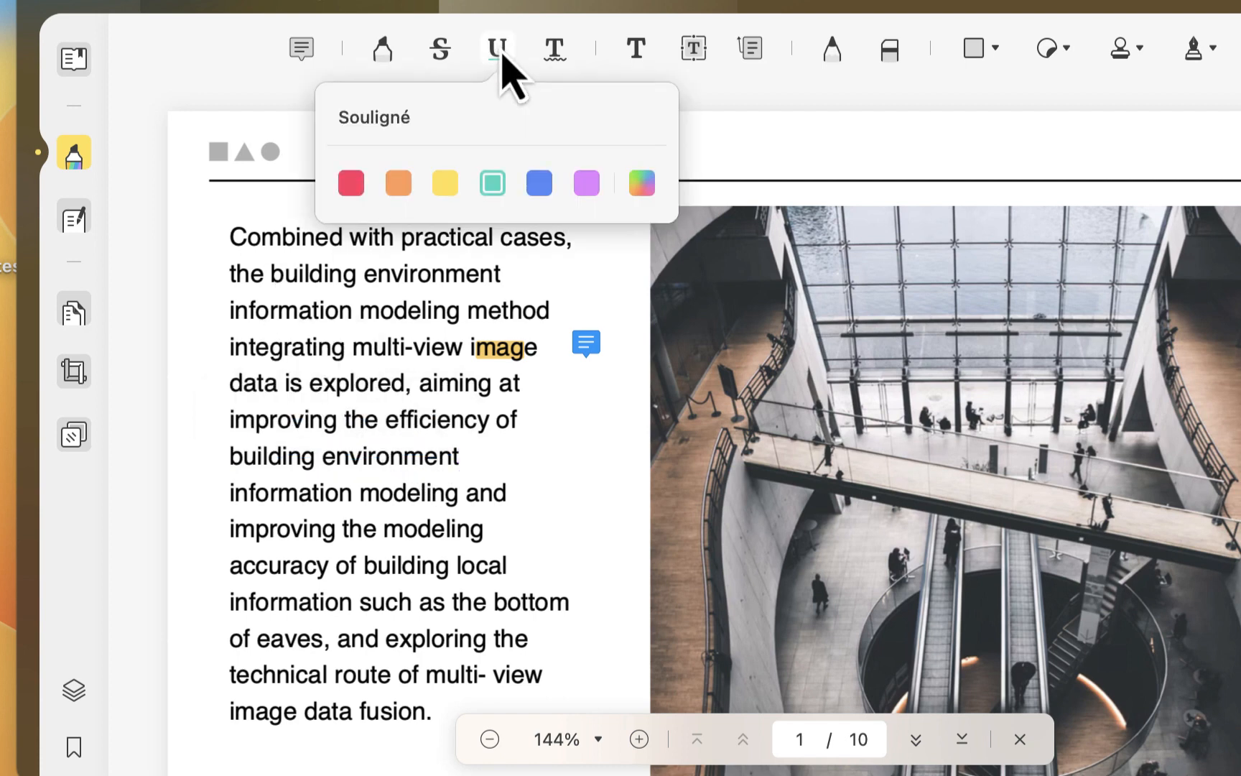
drag(262, 535, 509, 492)
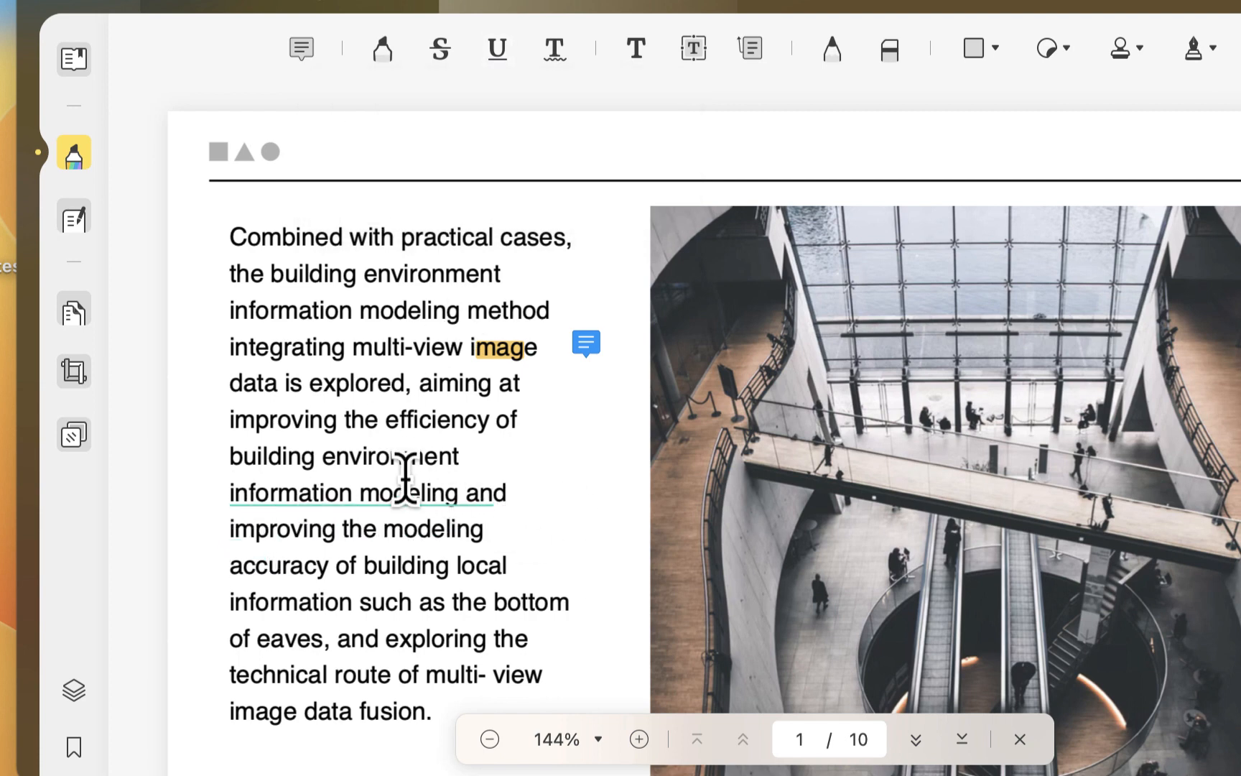
click(388, 488)
click(326, 451)
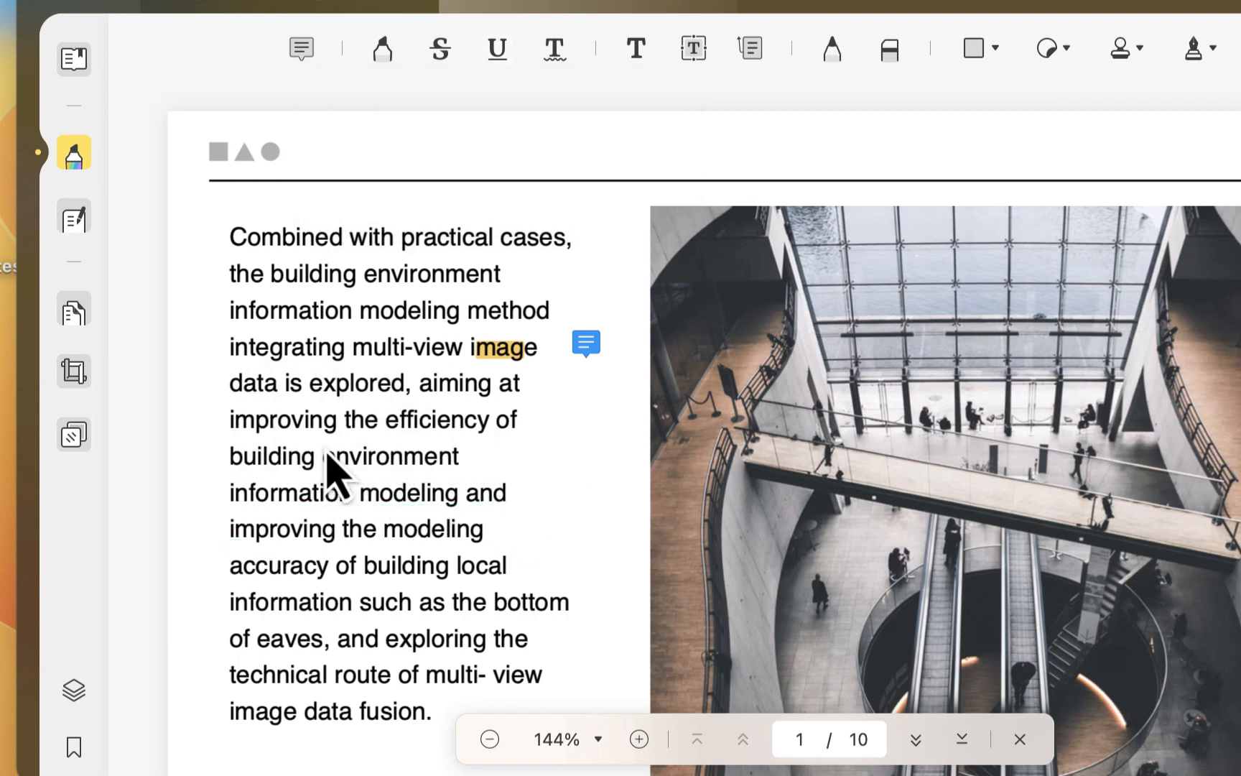
- Mark the line "information modeling and" with a blue squiggly underline
click(554, 50)
click(556, 57)
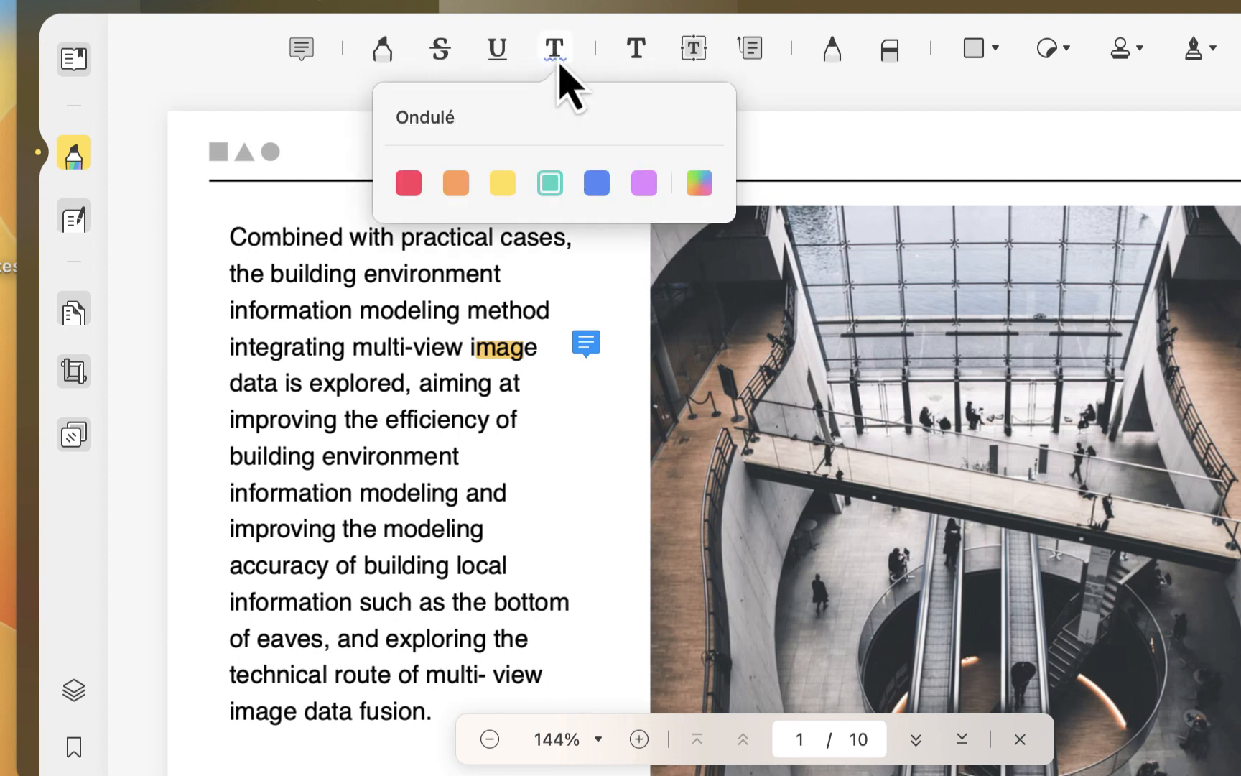
click(595, 184)
drag(239, 496, 509, 495)
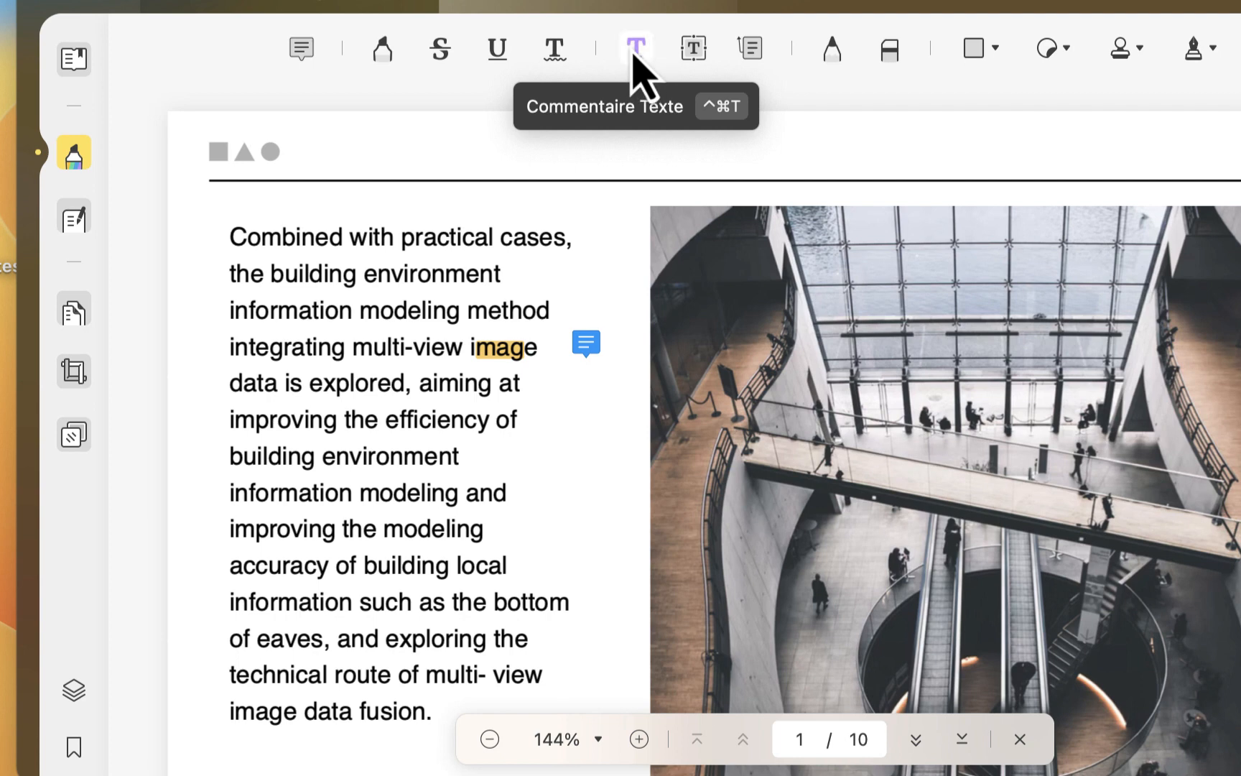
- Add a blue size 18 text comment reading "canalmelak" between the opening paragraph and the photo
click(637, 44)
click(694, 183)
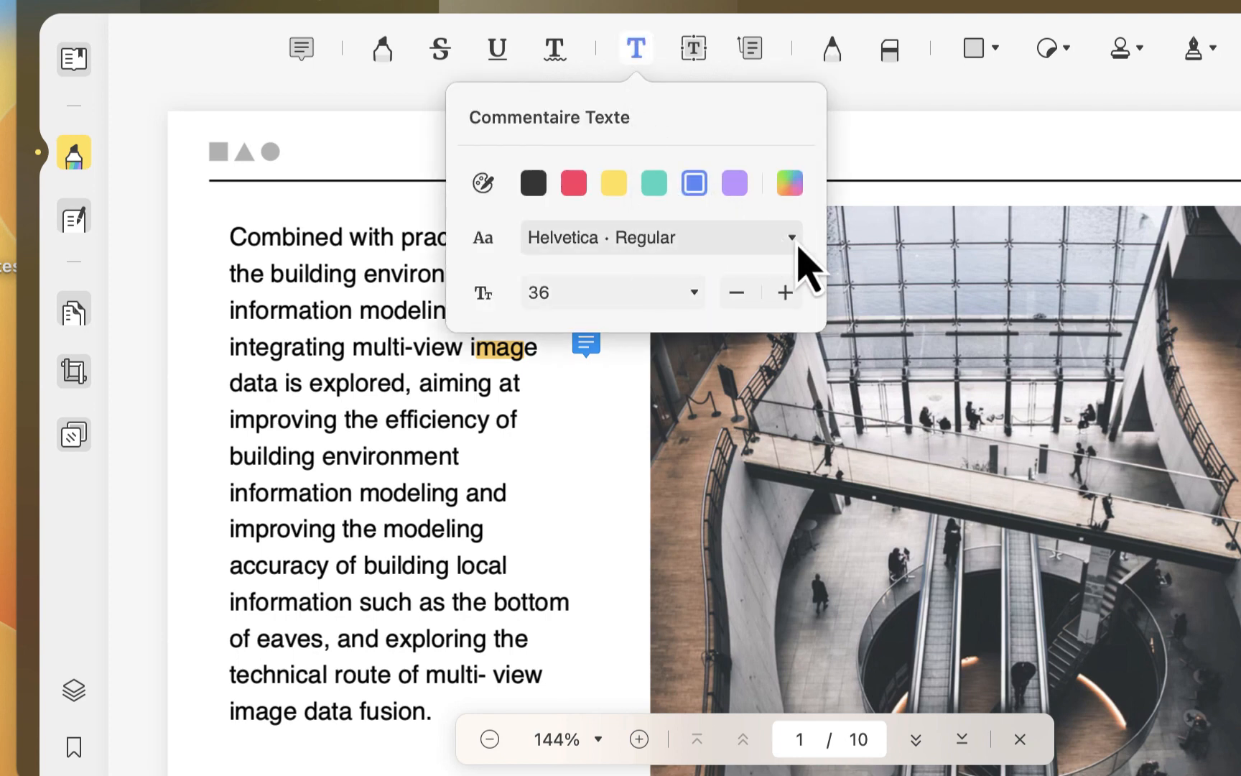
click(692, 295)
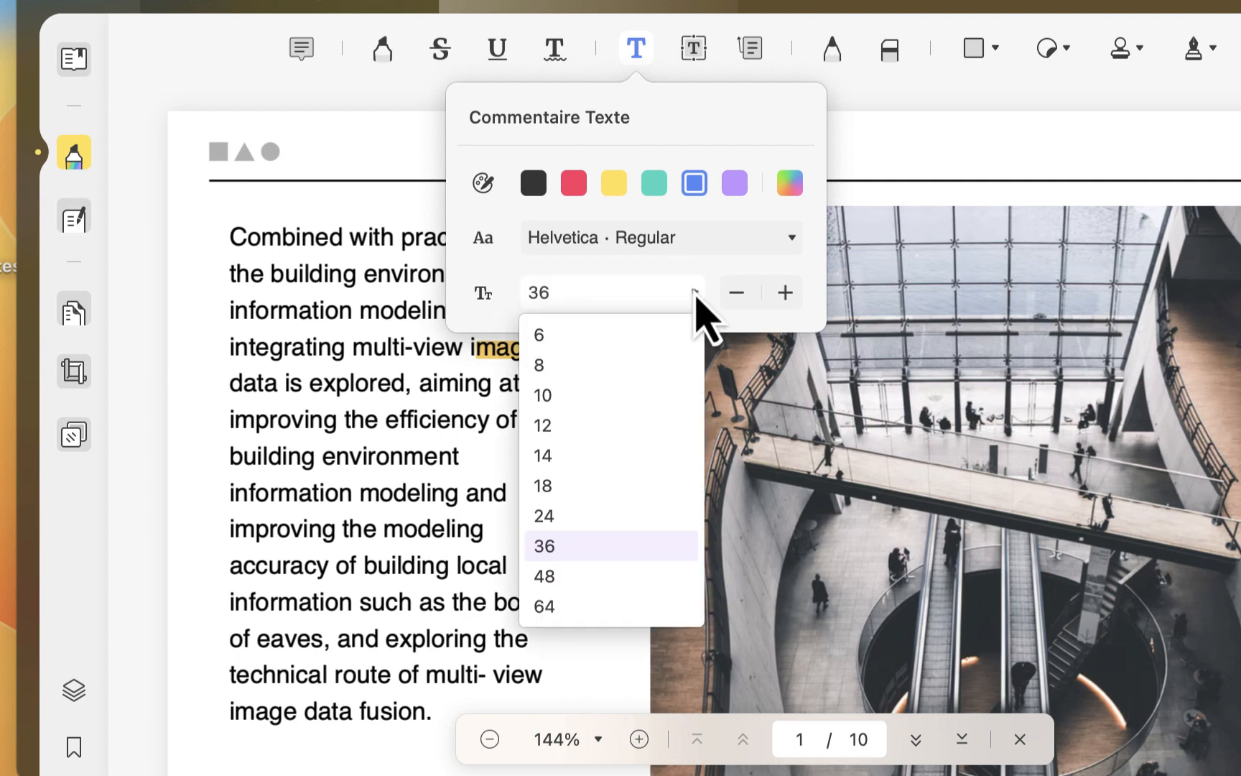
click(533, 488)
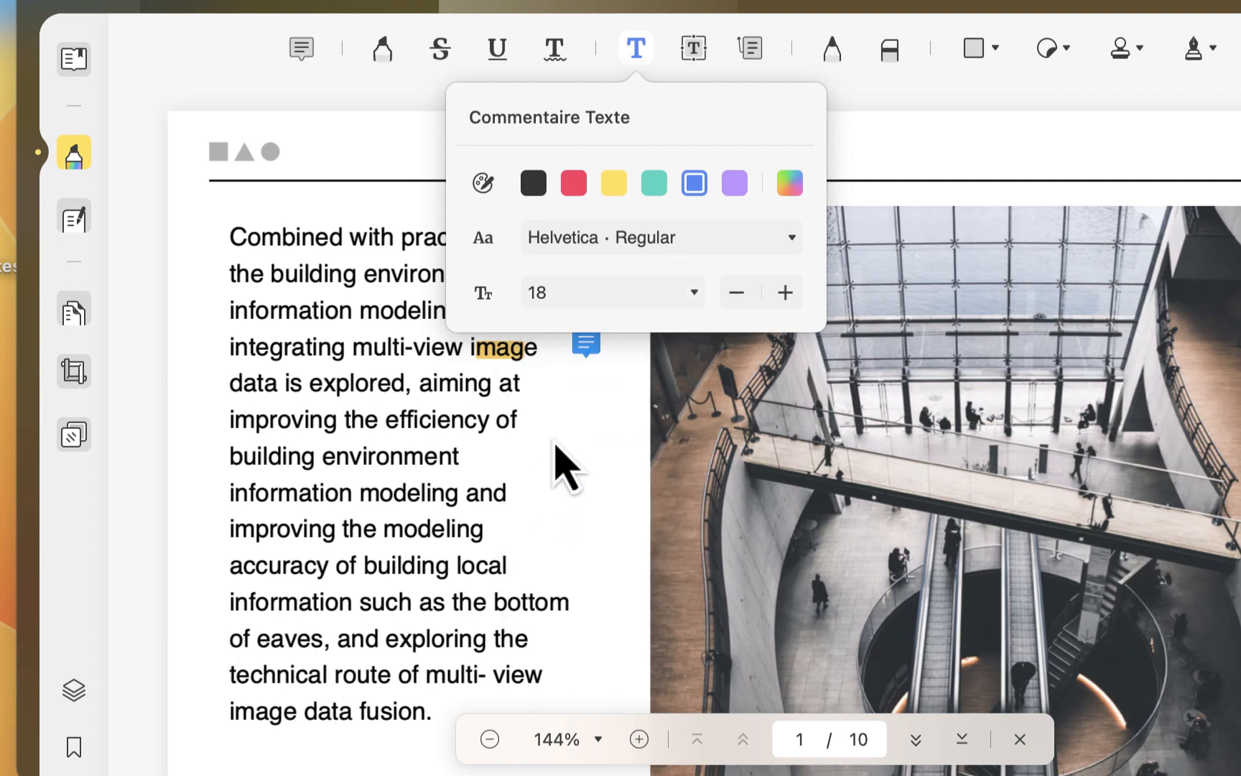
click(615, 460)
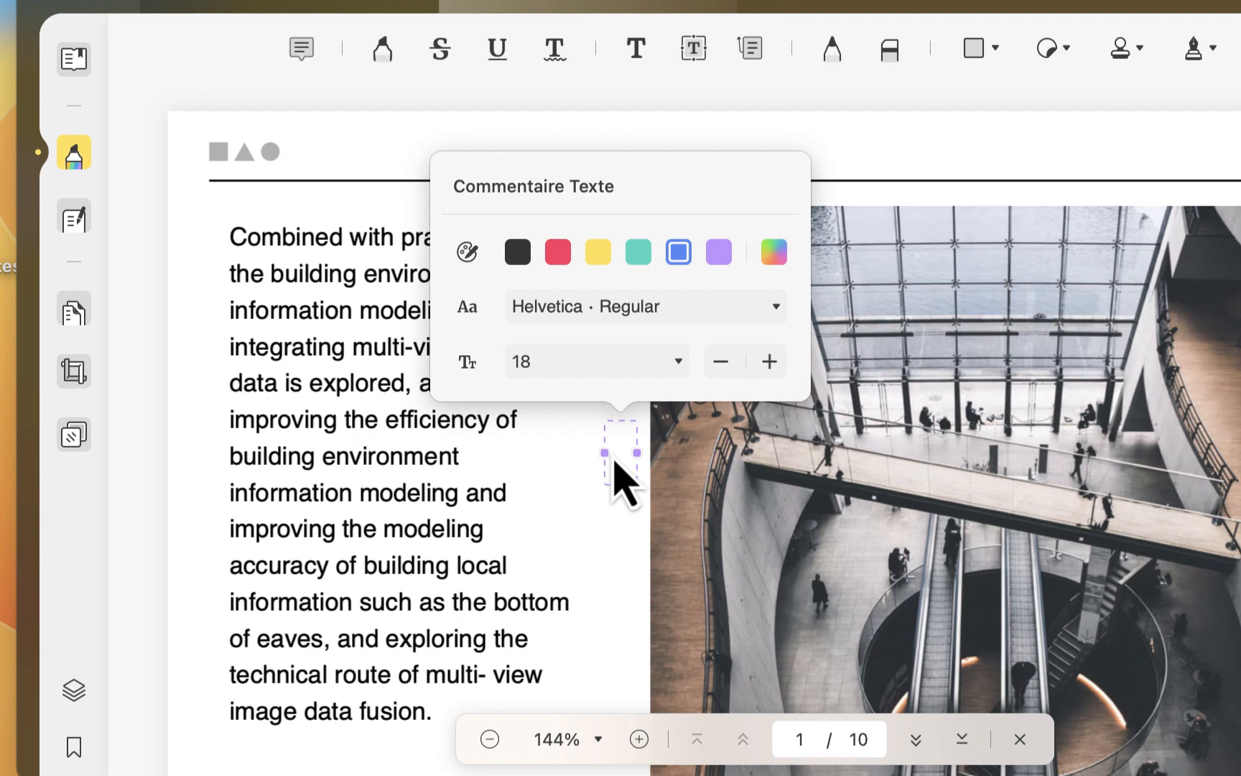
text(canalmelak)
click(636, 48)
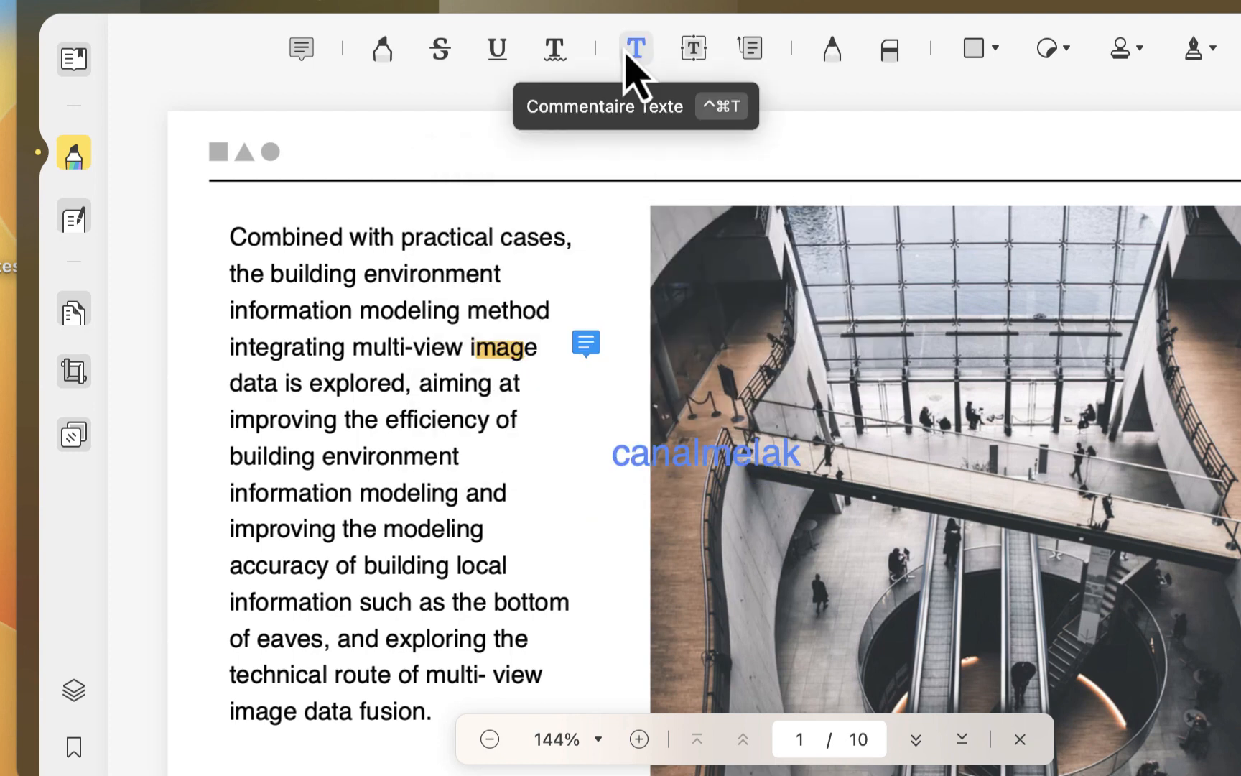
- Draw an empty red-bordered text box over the glass windows in the photo
click(690, 48)
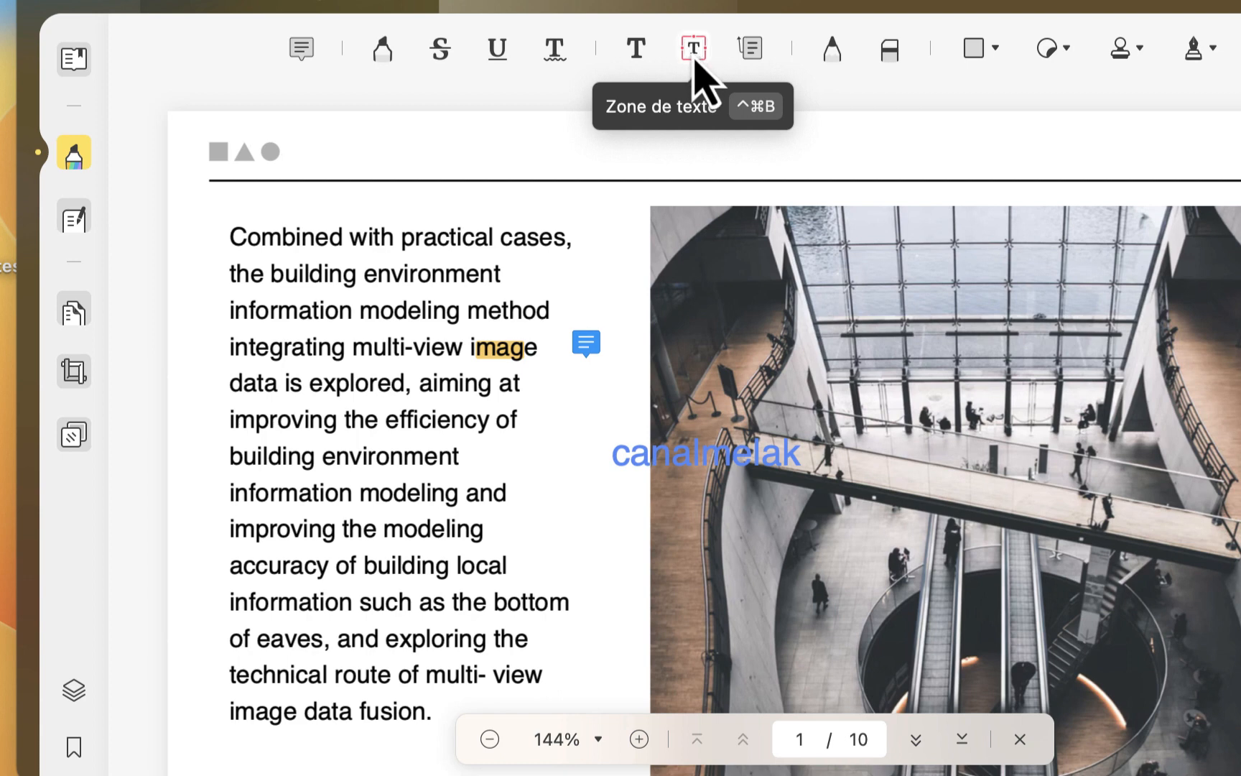
click(693, 57)
click(1013, 216)
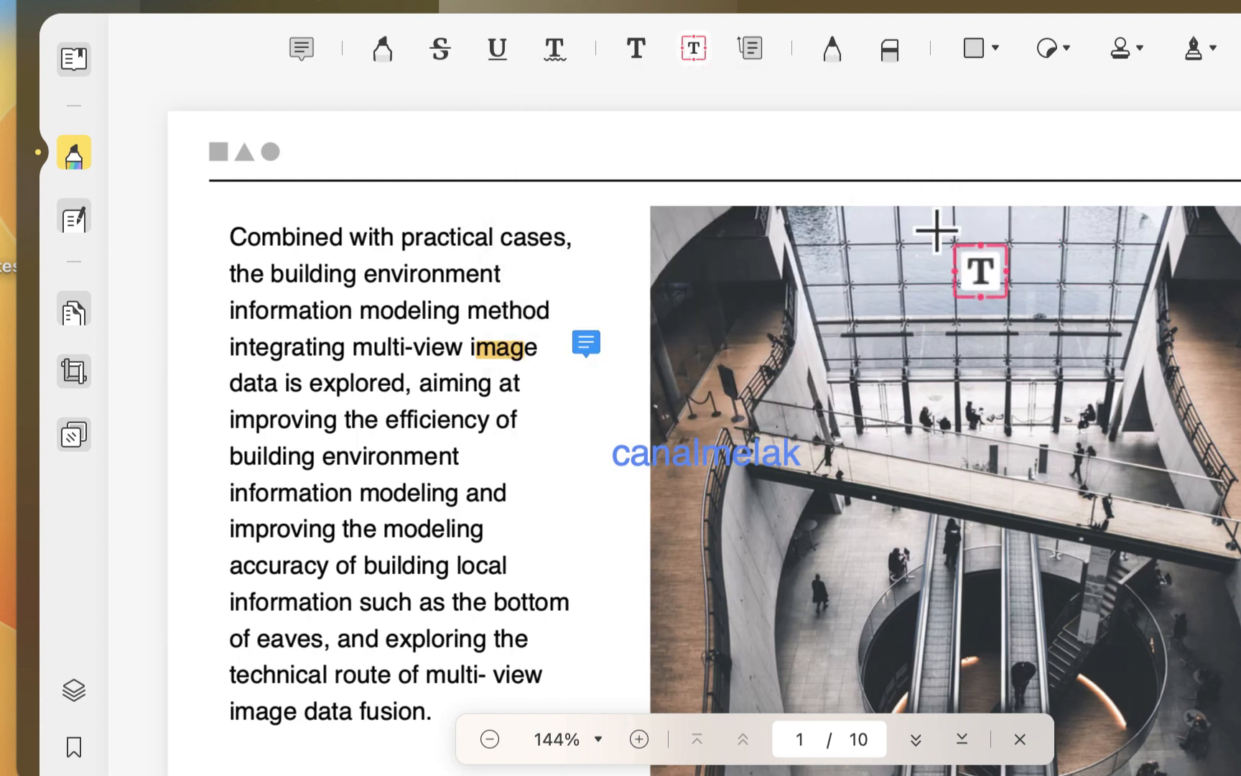
drag(937, 230, 1212, 339)
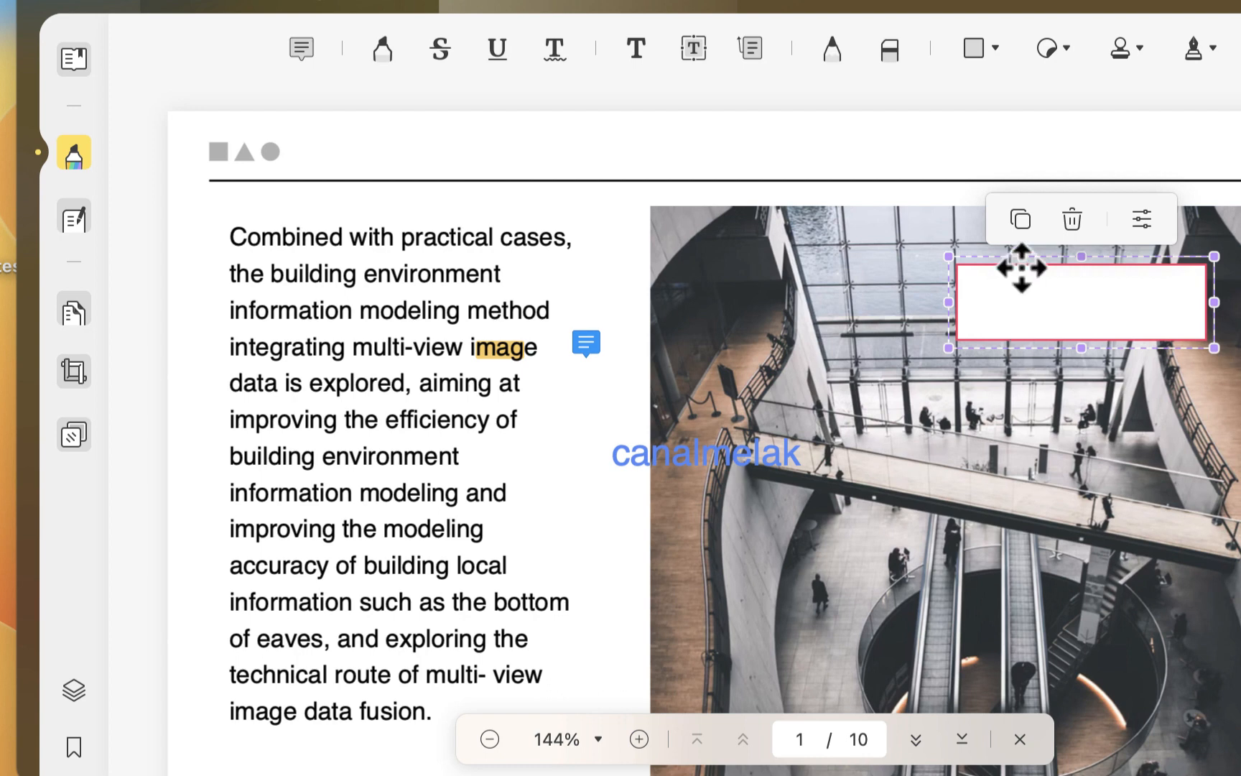
- Draw a green freehand pencil stroke down the gap between the opening paragraph and the photo
click(831, 52)
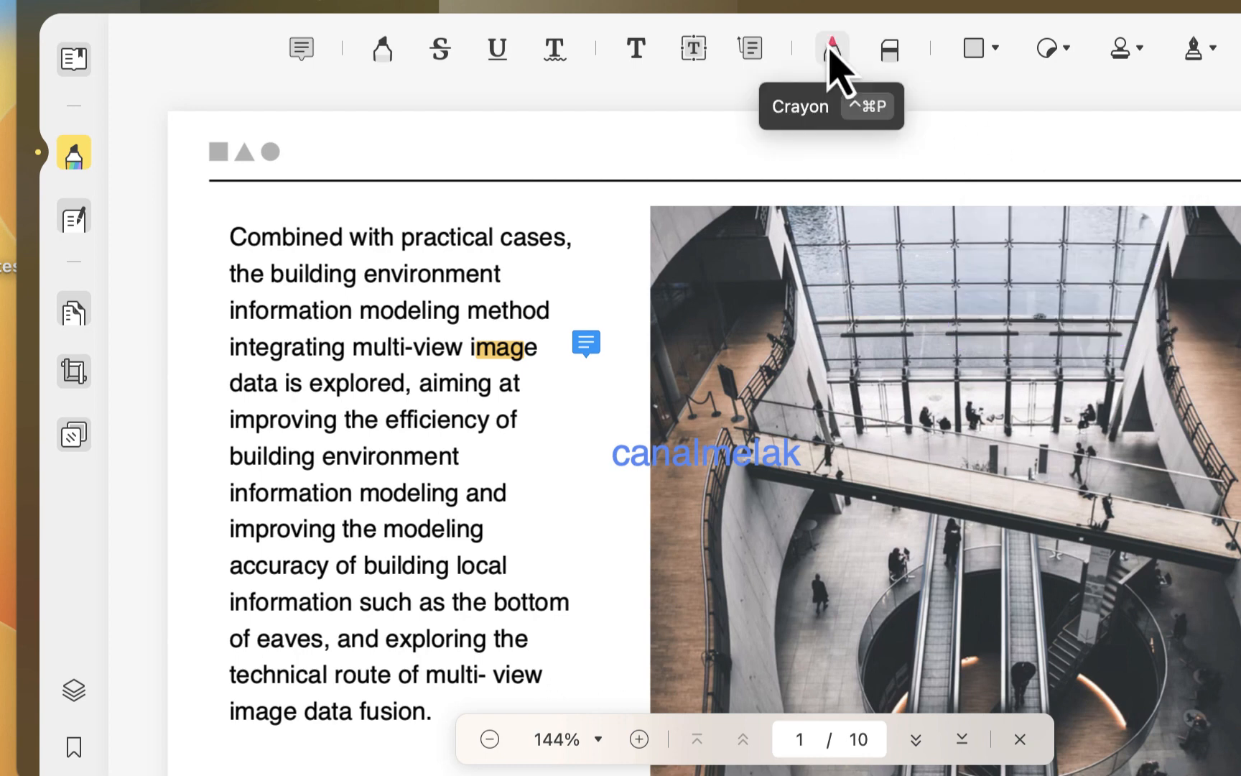
click(830, 49)
click(853, 187)
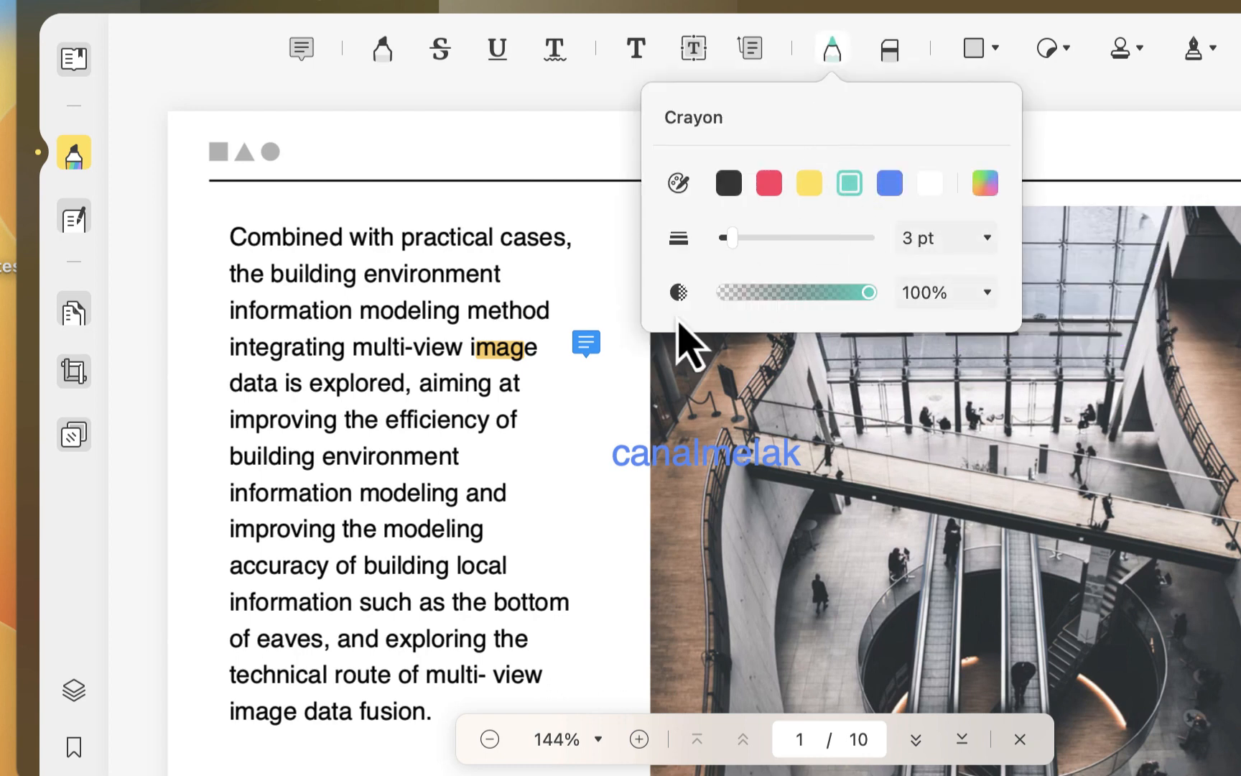
mouse_move(537, 423)
mouse_down()
mouse_move(607, 538)
mouse_move(588, 585)
mouse_move(609, 625)
mouse_up()
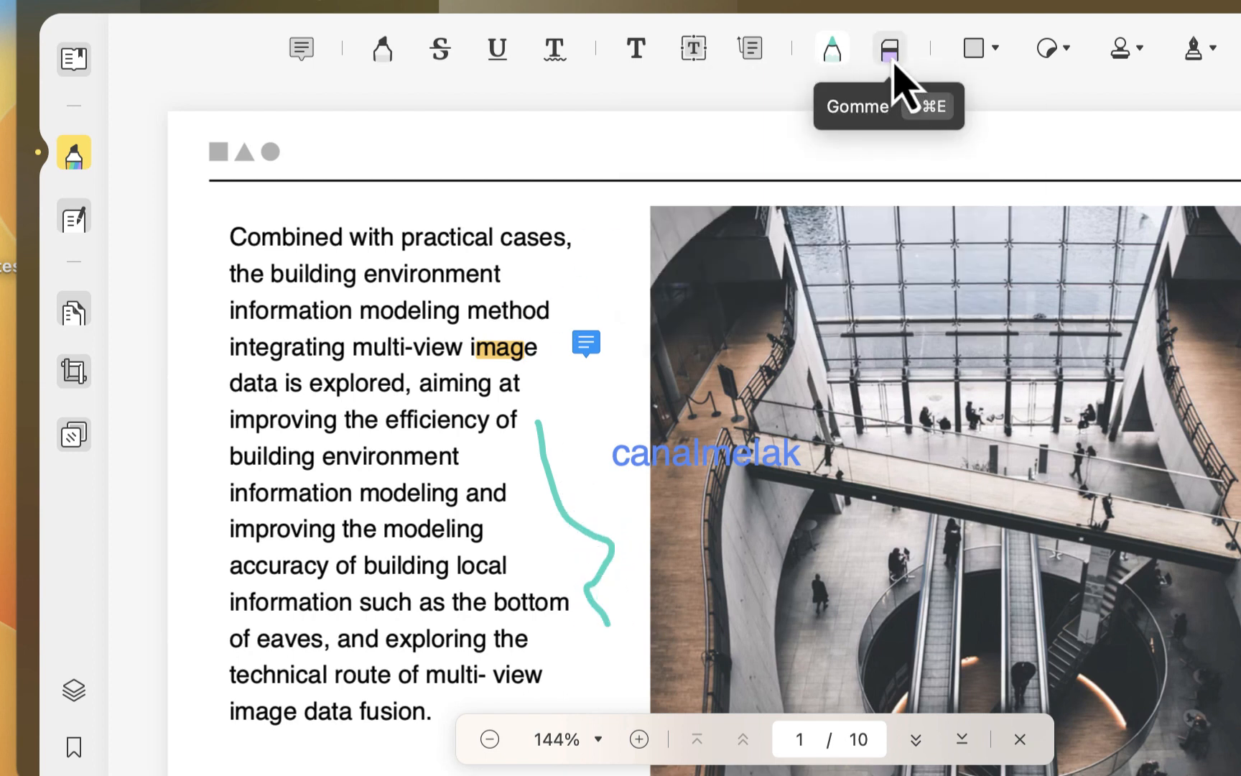
- Erase the lower and middle parts of the green pencil stroke, keeping only its upper end
click(892, 62)
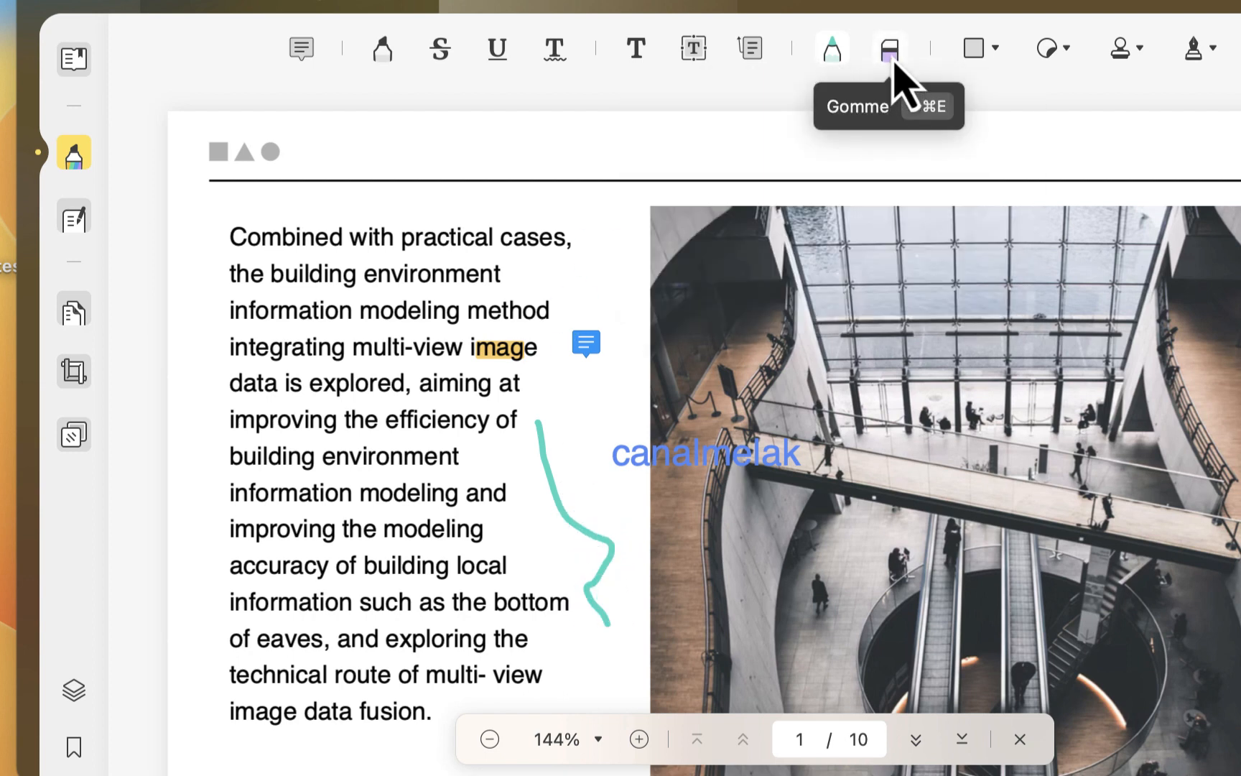
click(602, 632)
key(Escape)
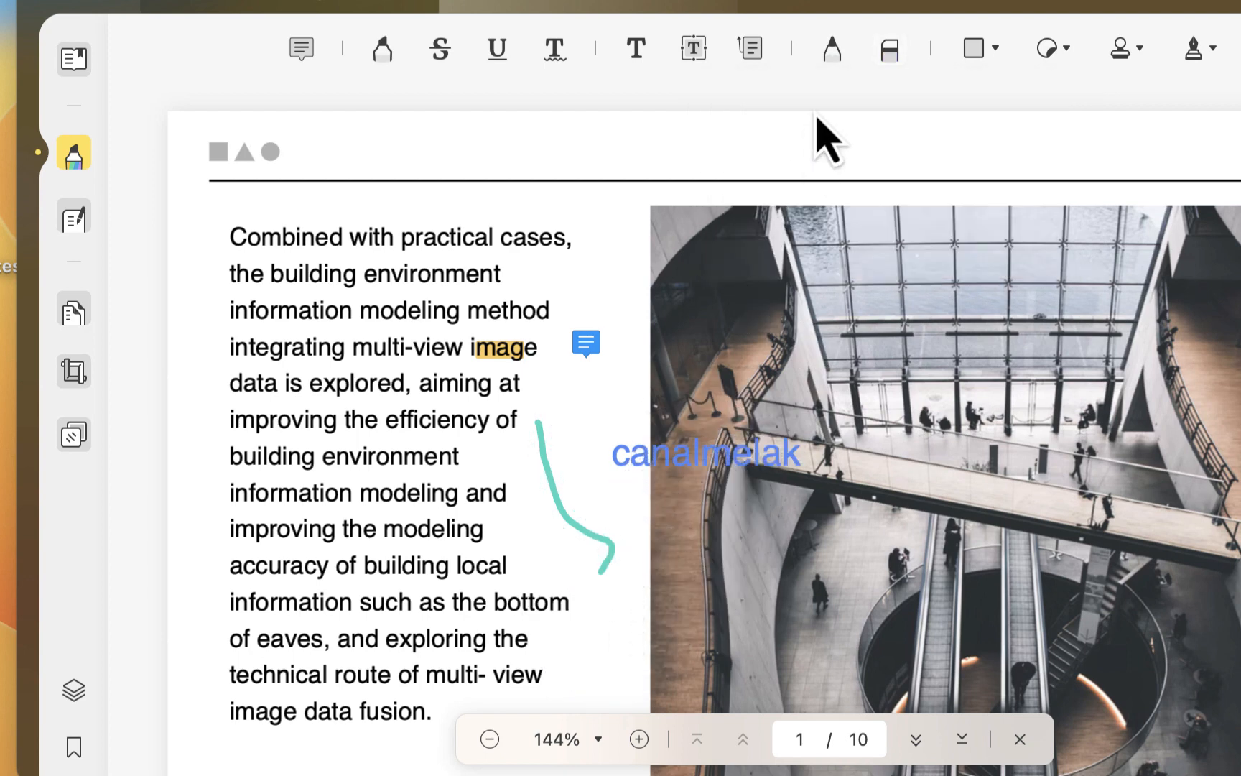
click(892, 56)
drag(591, 499, 602, 540)
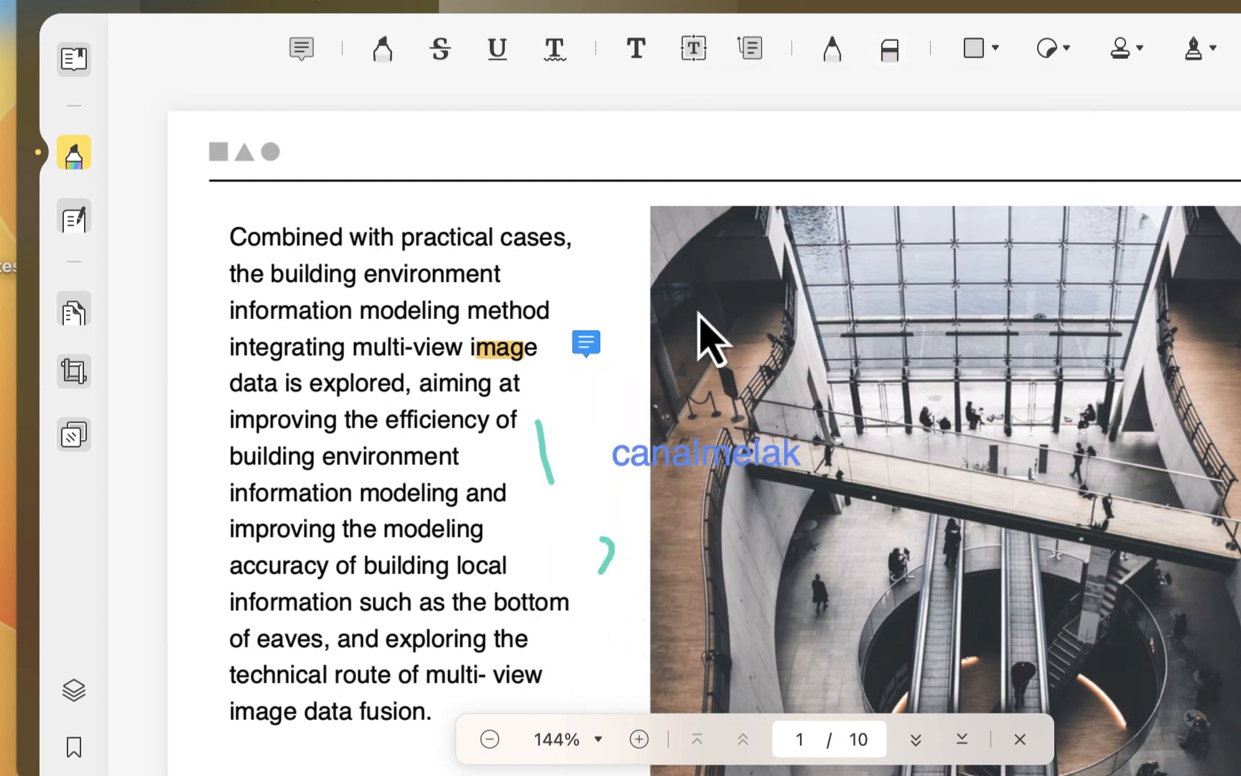
click(891, 52)
key(Escape)
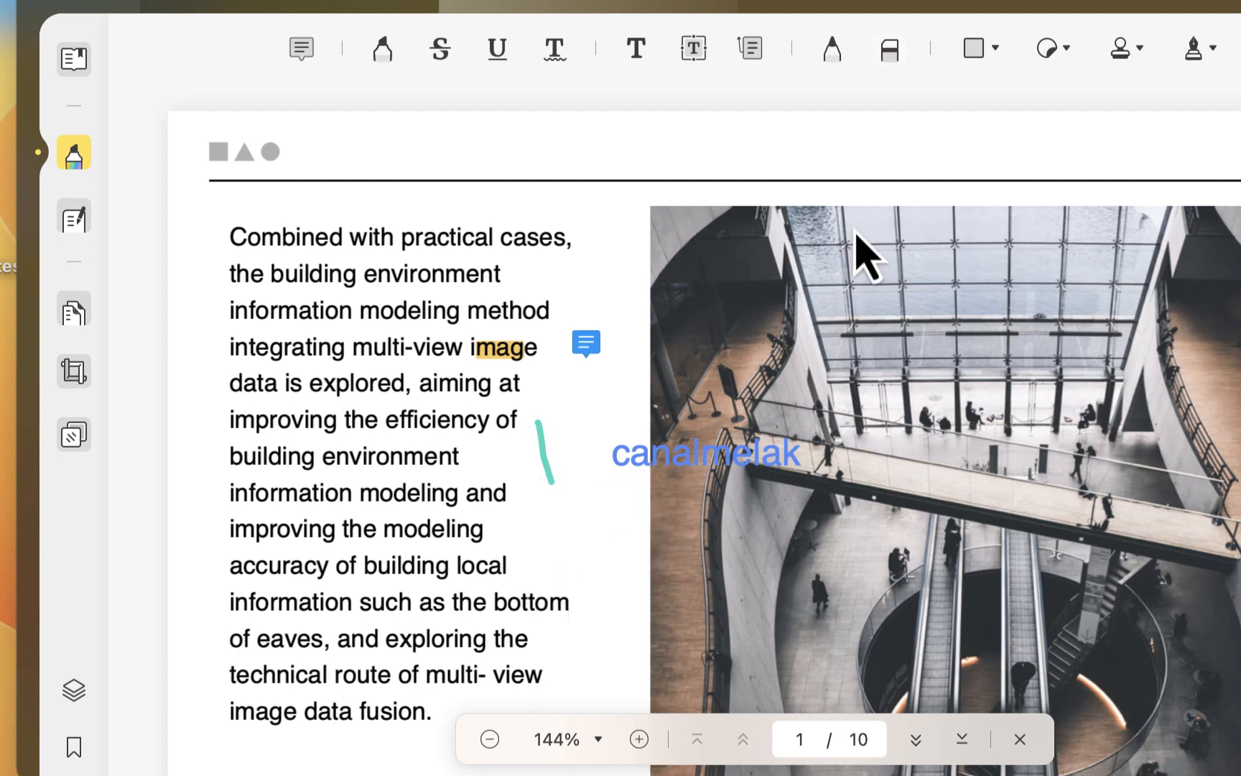
- Switch the shape tool from rectangle to the triangle (Lignes connectées) shape
click(995, 50)
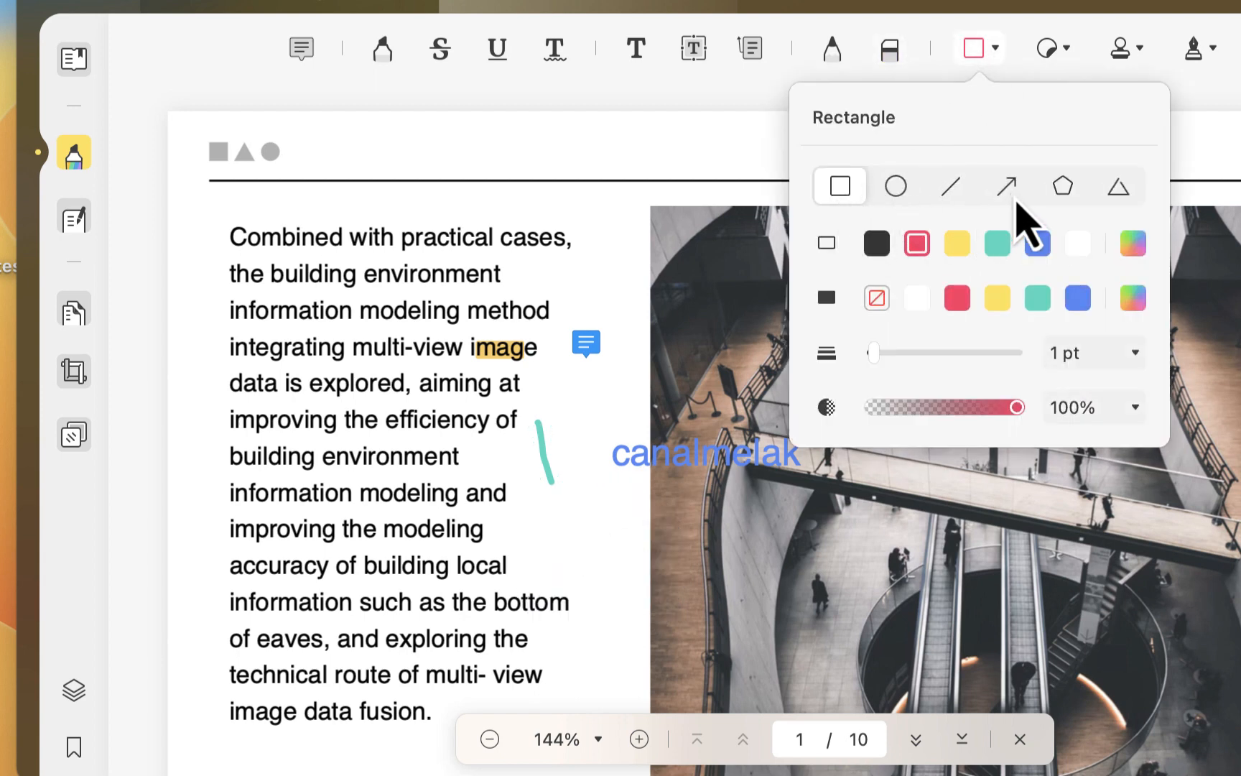
click(1110, 185)
- Place the UPDF sticker of the banana artist beside the paragraph and move it over the start of the "canalmelak" comment
click(1072, 51)
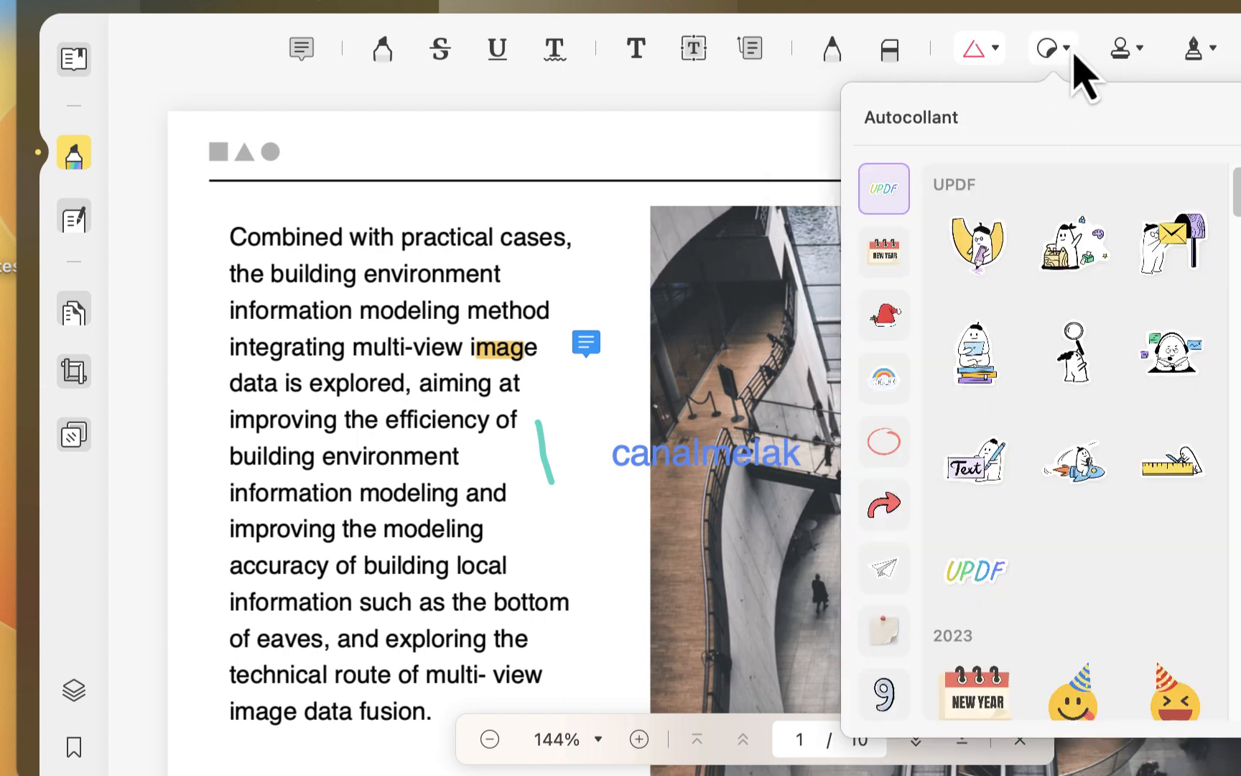
click(991, 285)
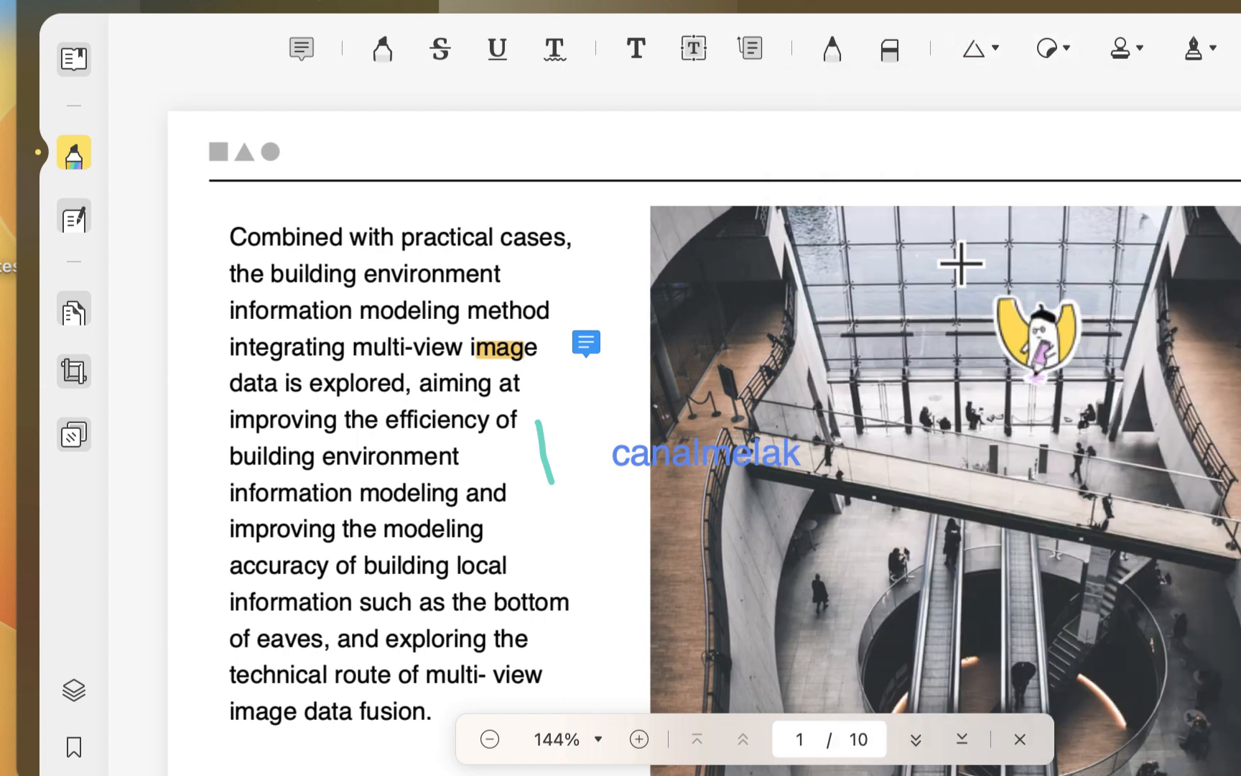
click(527, 512)
drag(592, 564, 639, 603)
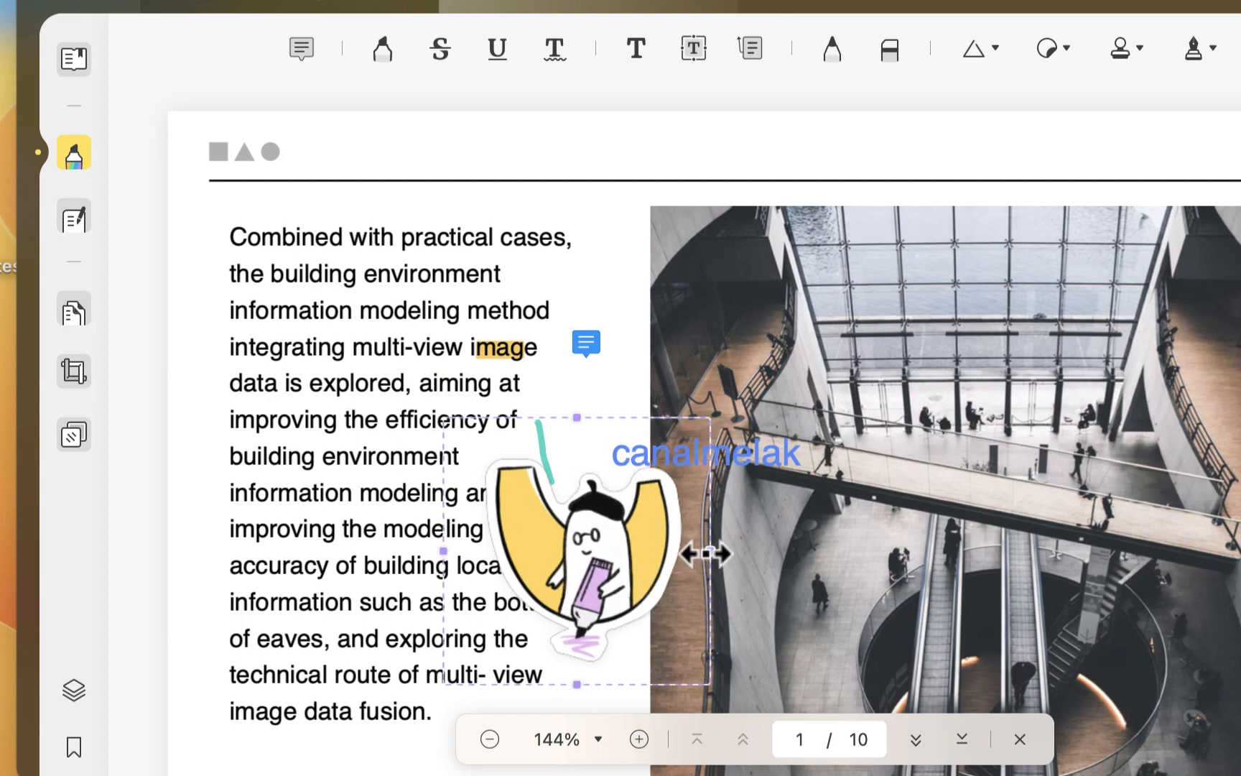
click(896, 247)
click(999, 49)
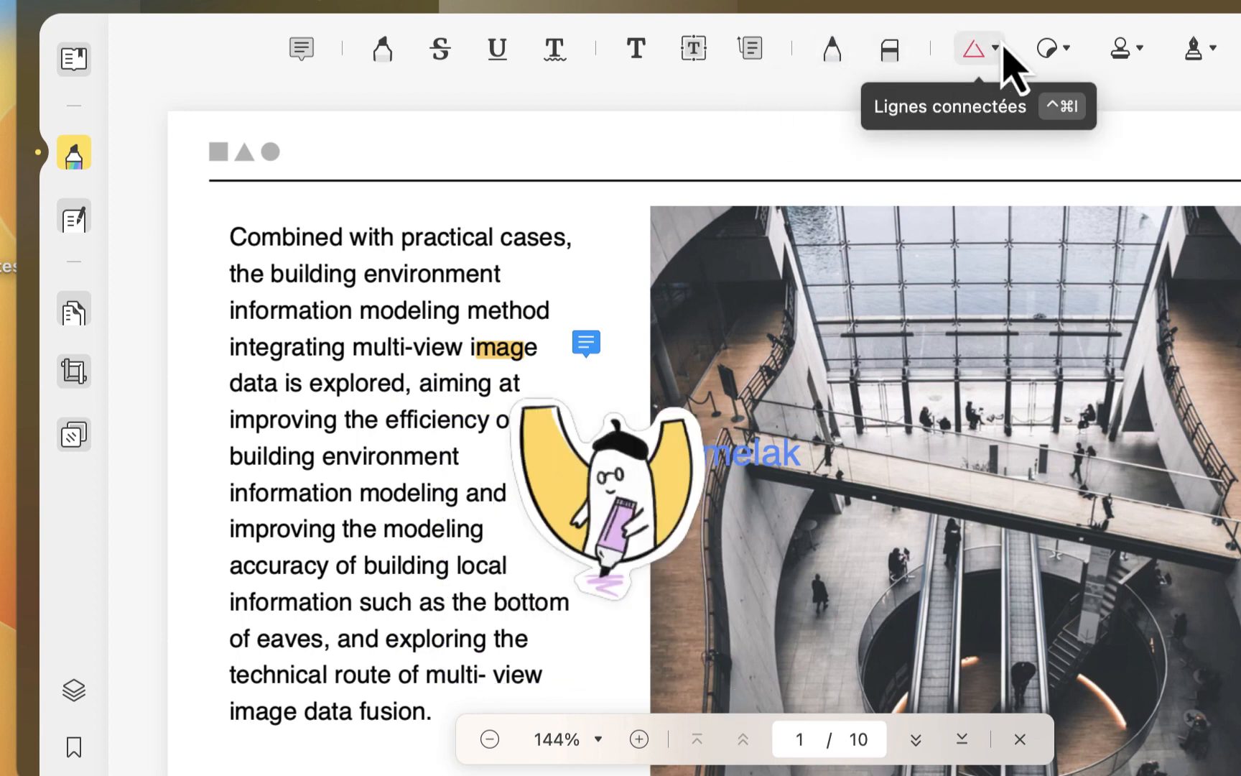
- Try the red CONFIDENTIEL stamp in the page header above the opening paragraph, and delete it
click(1134, 52)
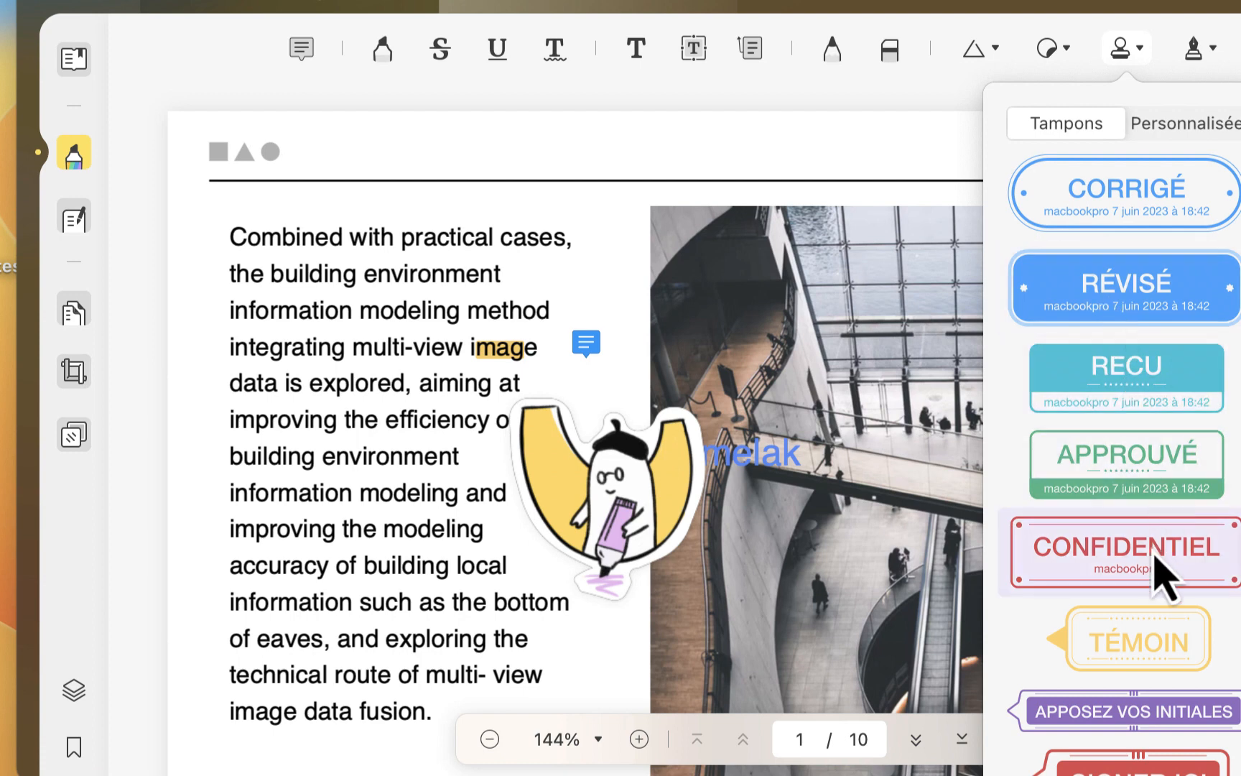
click(1135, 571)
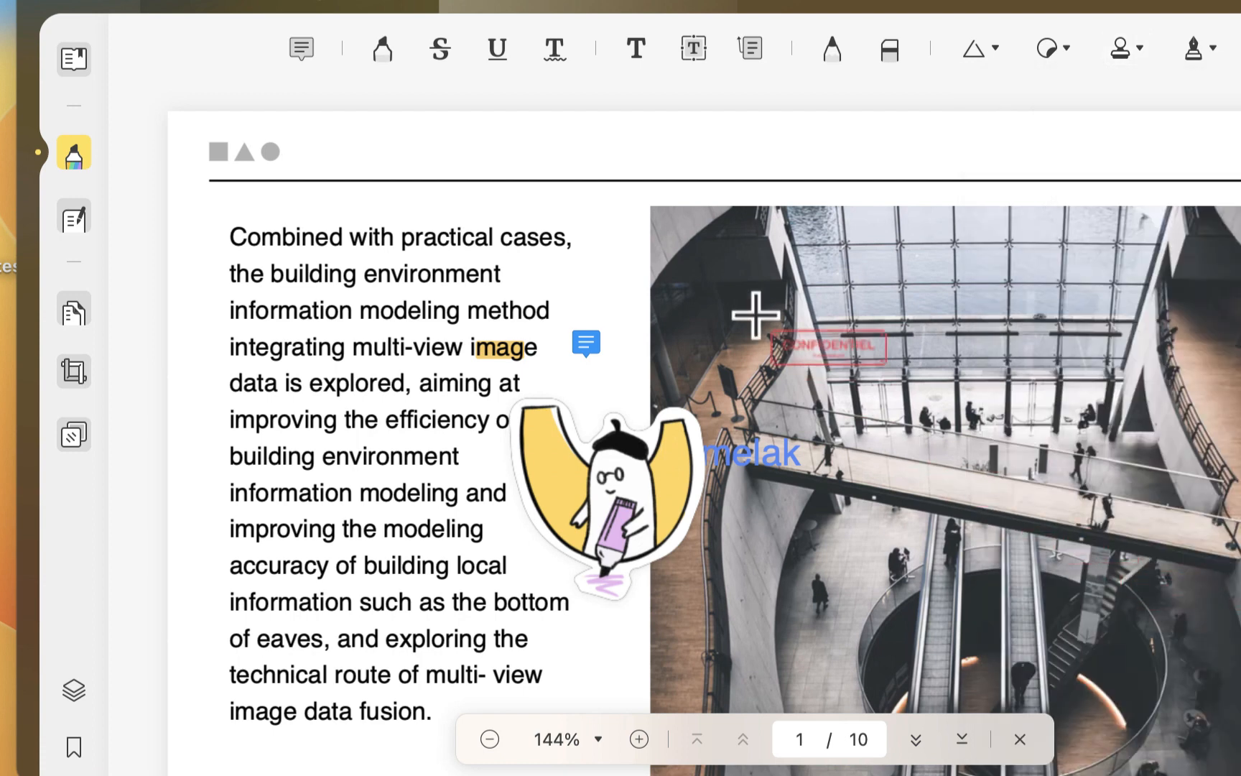
click(348, 142)
drag(477, 162, 566, 150)
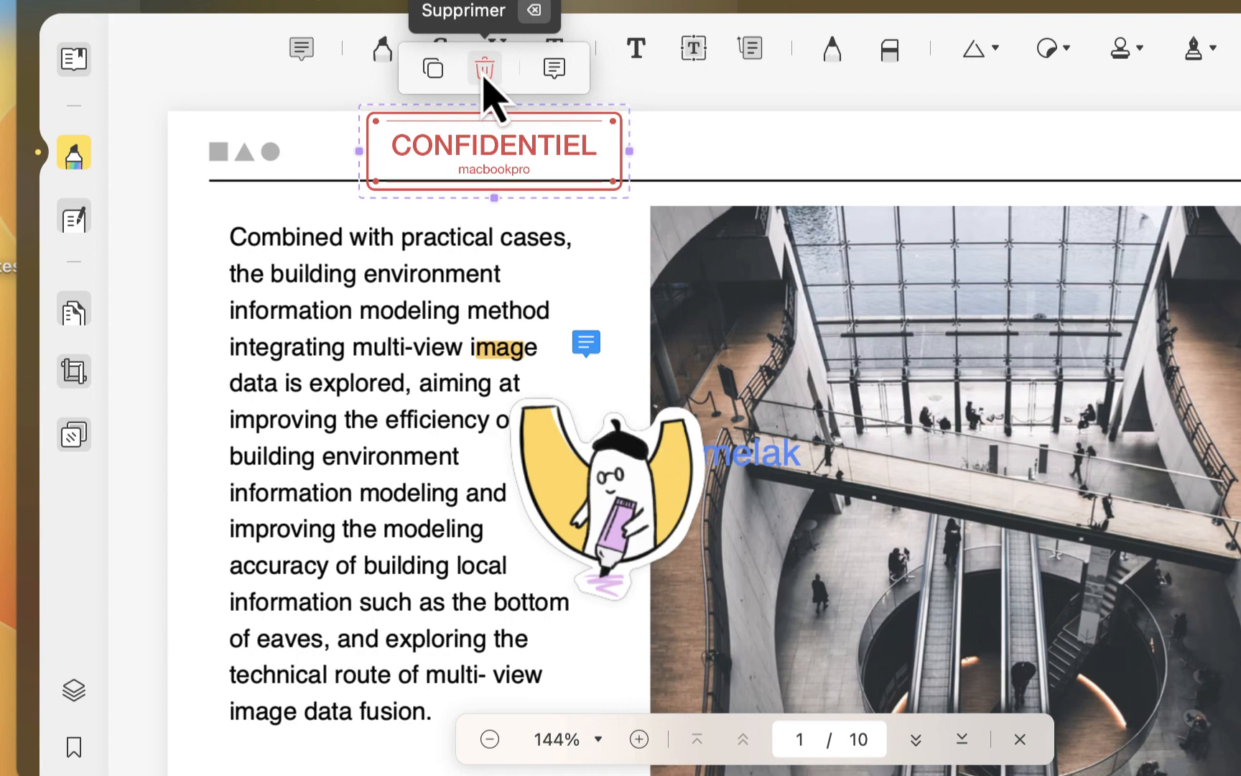
click(486, 69)
- Open the custom stamp creator and look through its stamp design templates
click(1141, 49)
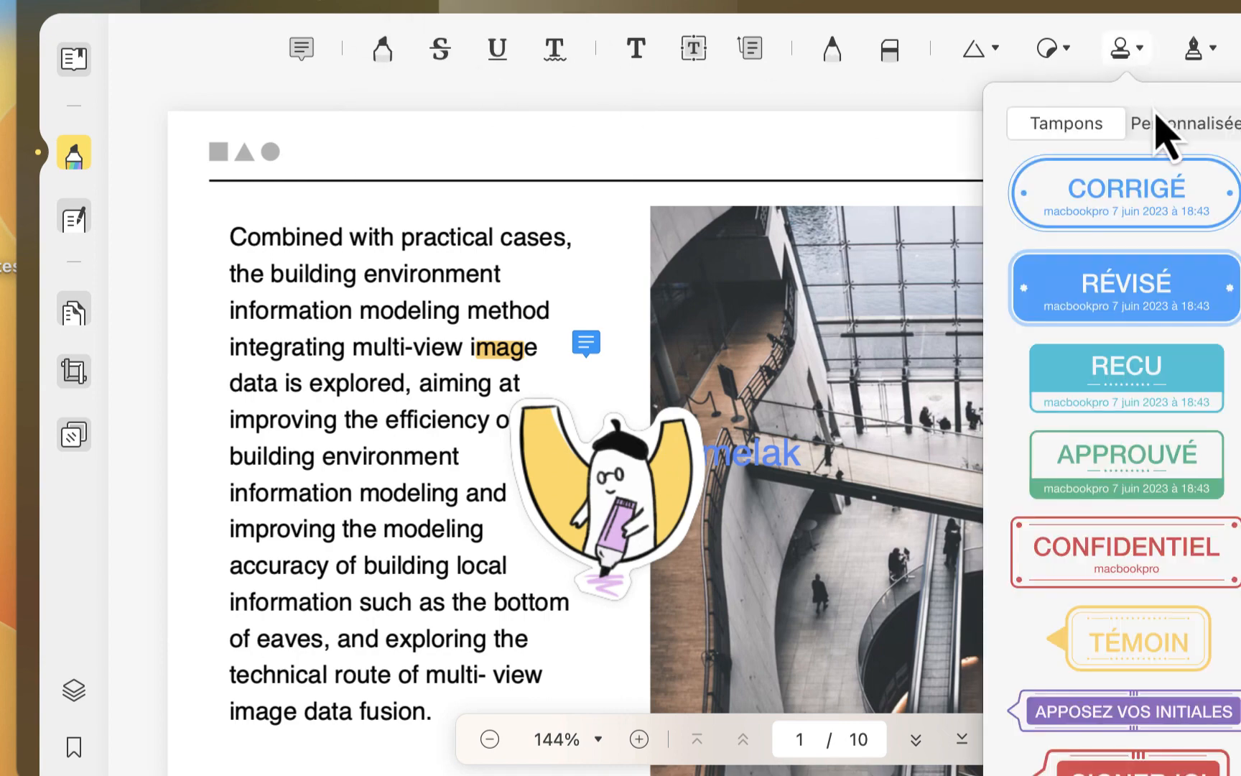
click(1184, 125)
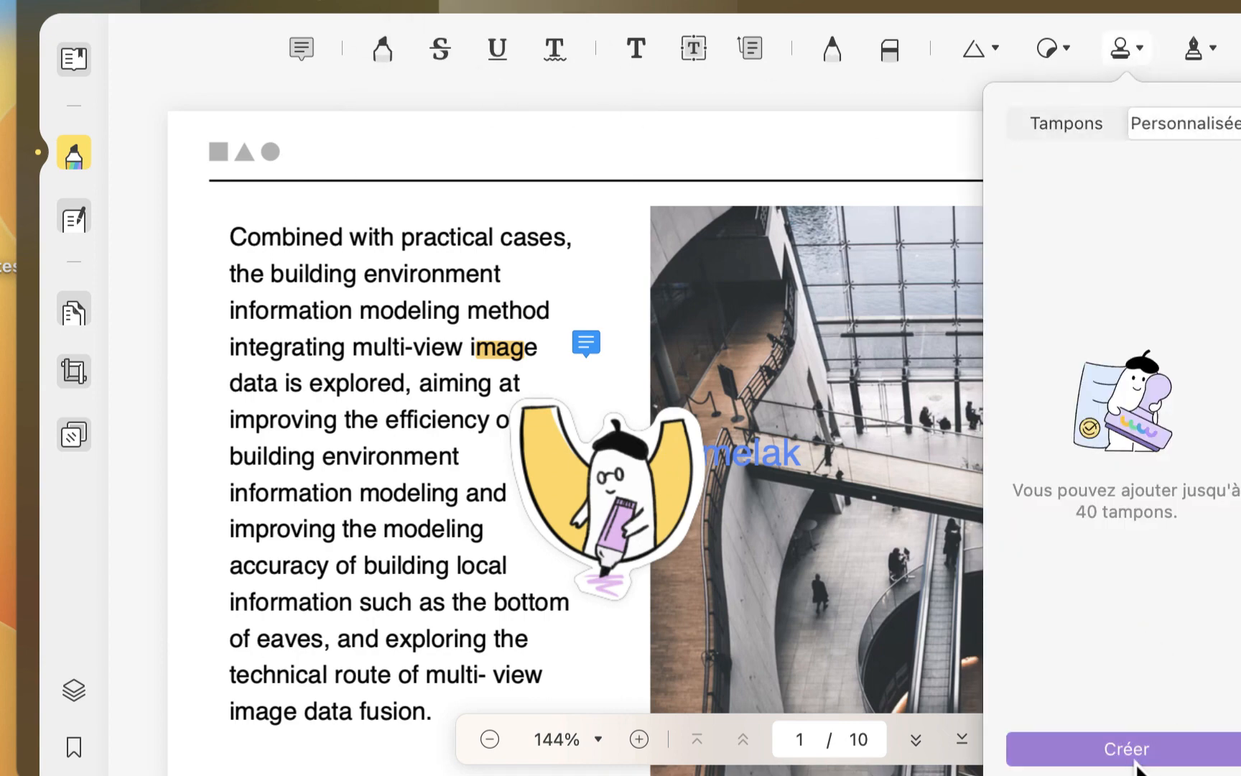
click(1120, 751)
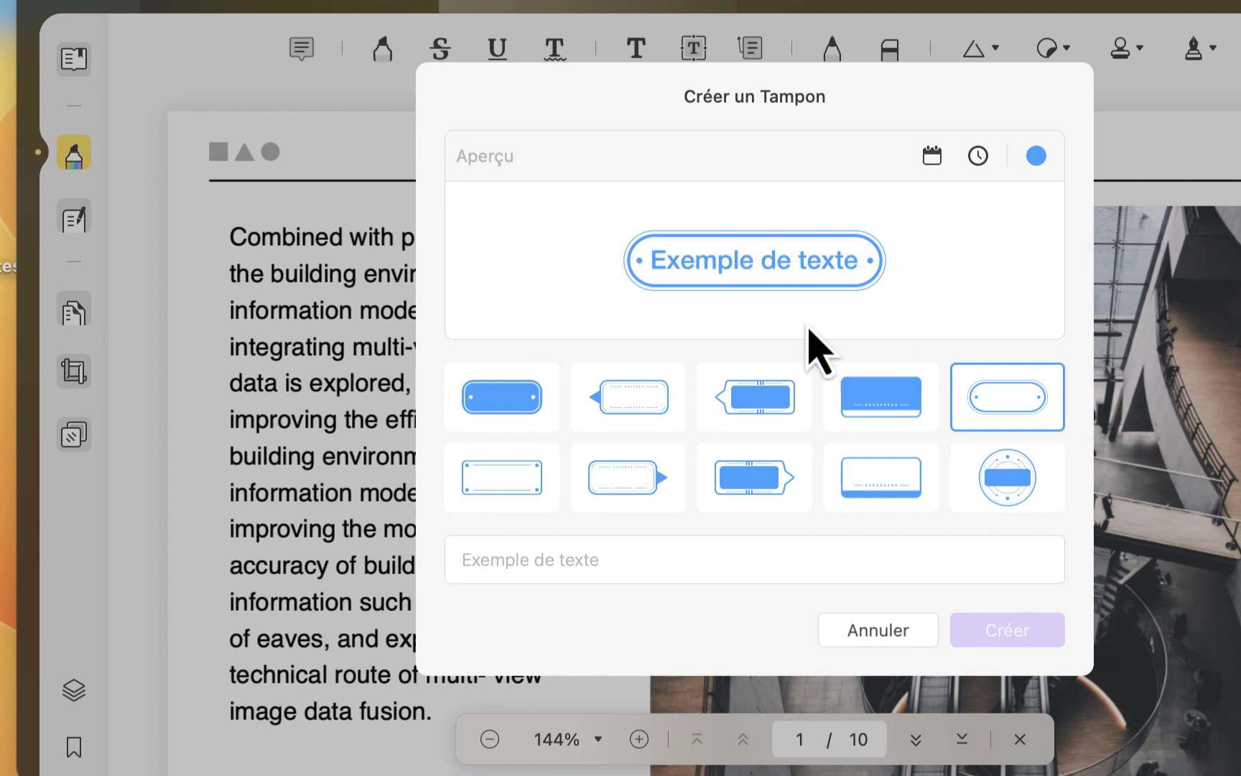
click(766, 402)
click(920, 416)
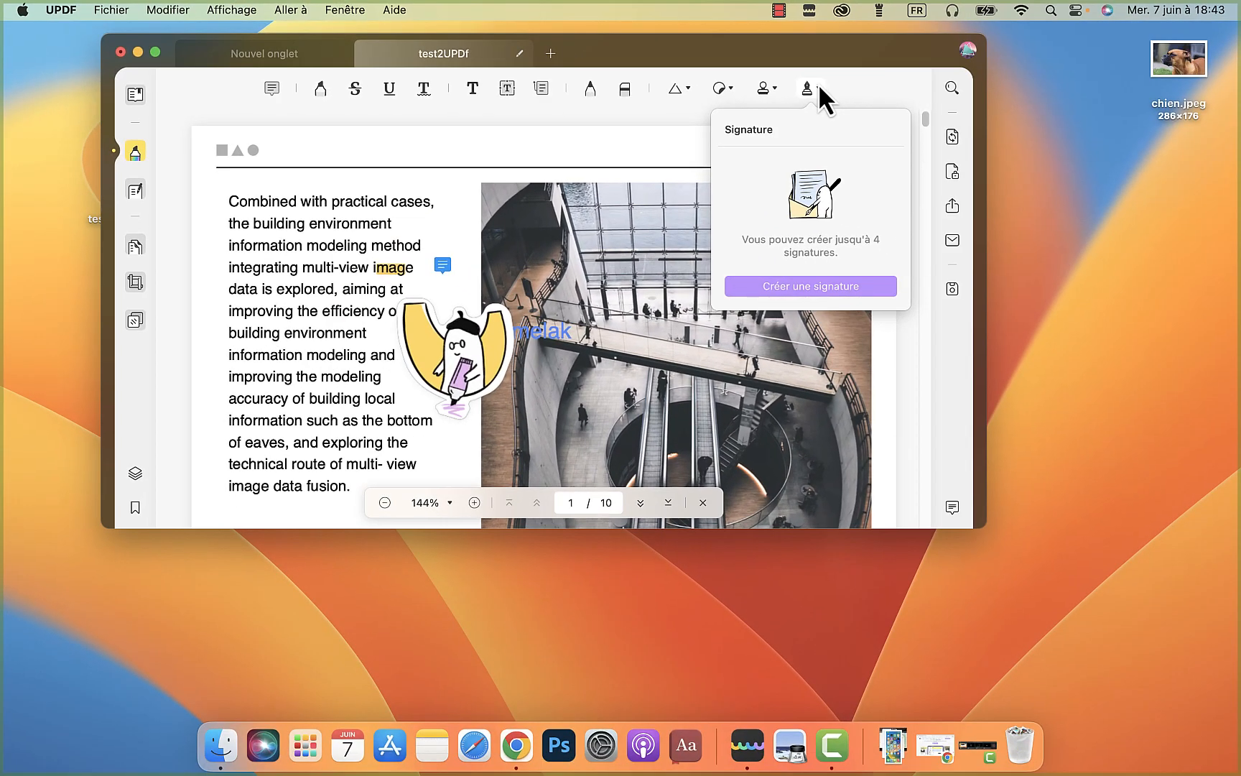
- Create a black freehand signature made of one continuous looping stroke
click(809, 292)
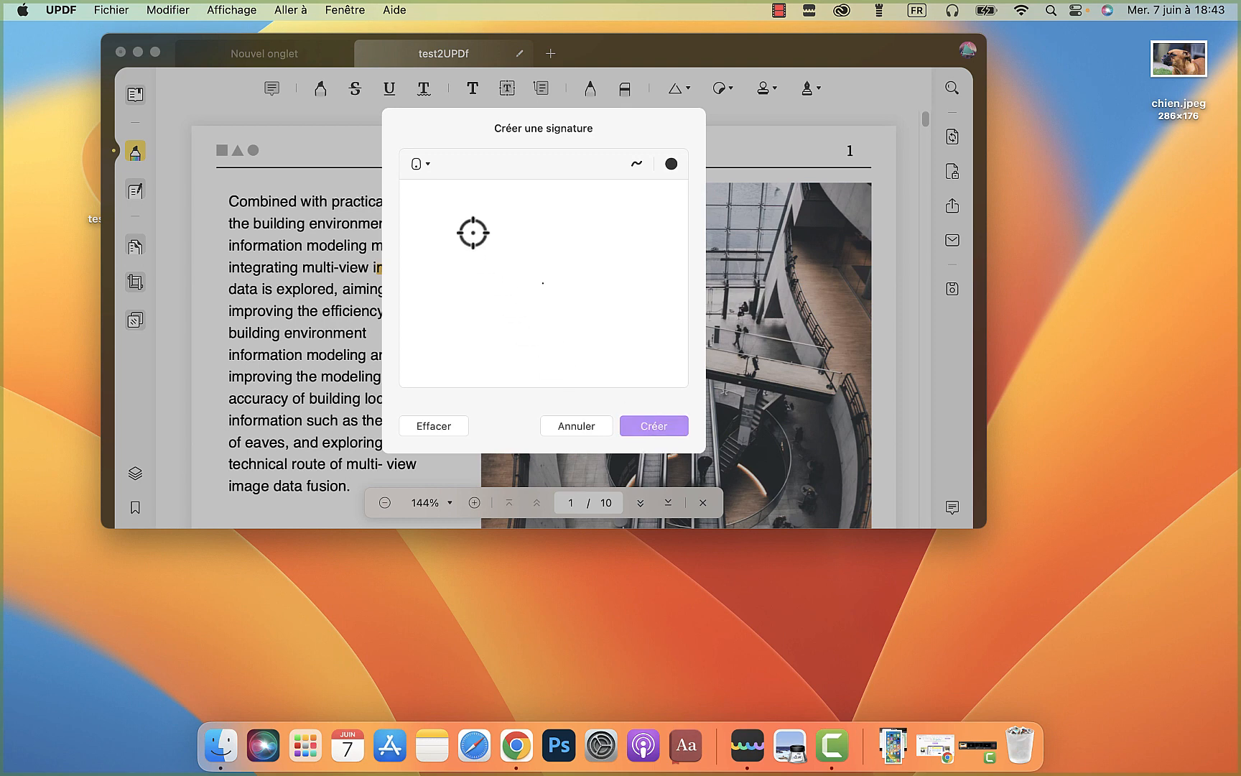
mouse_move(469, 226)
mouse_down()
mouse_move(548, 244)
mouse_move(468, 299)
mouse_move(576, 249)
mouse_move(554, 242)
mouse_move(557, 286)
mouse_up()
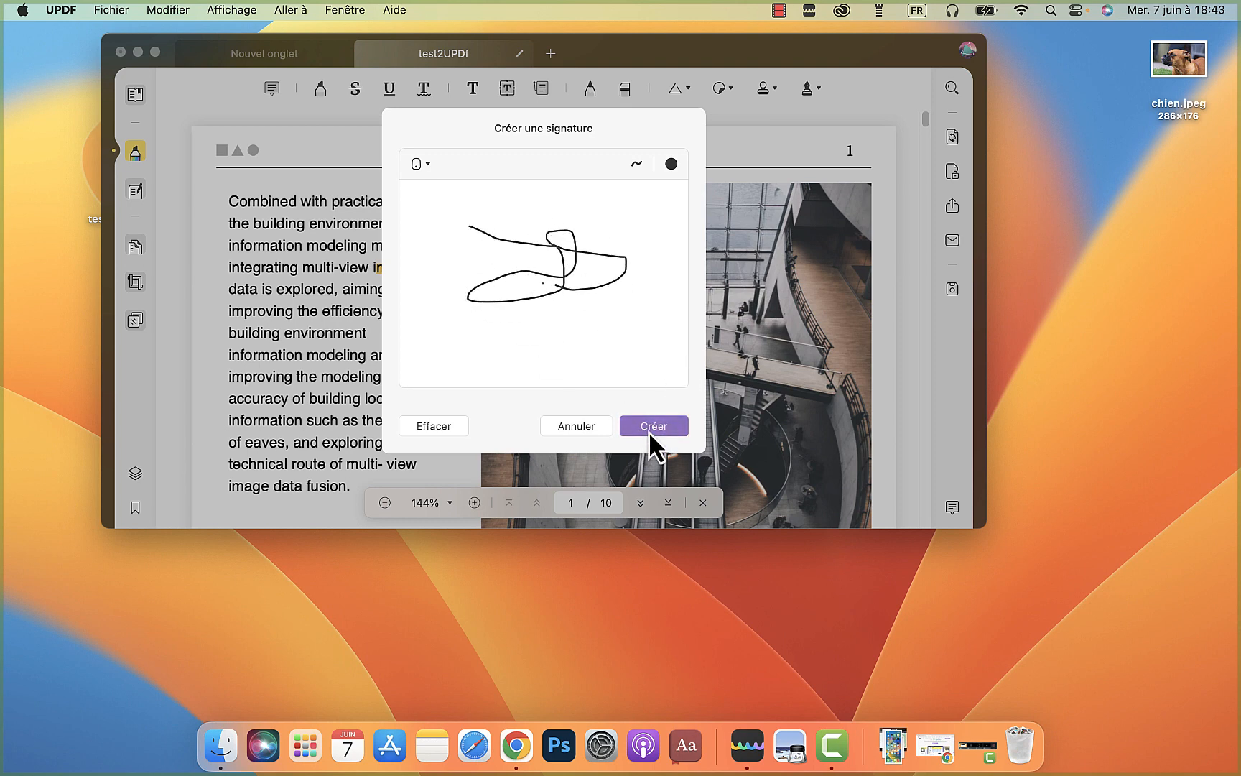
click(651, 431)
- Try placing the signature over the lower lines of the opening paragraph, and delete it from the page
click(465, 479)
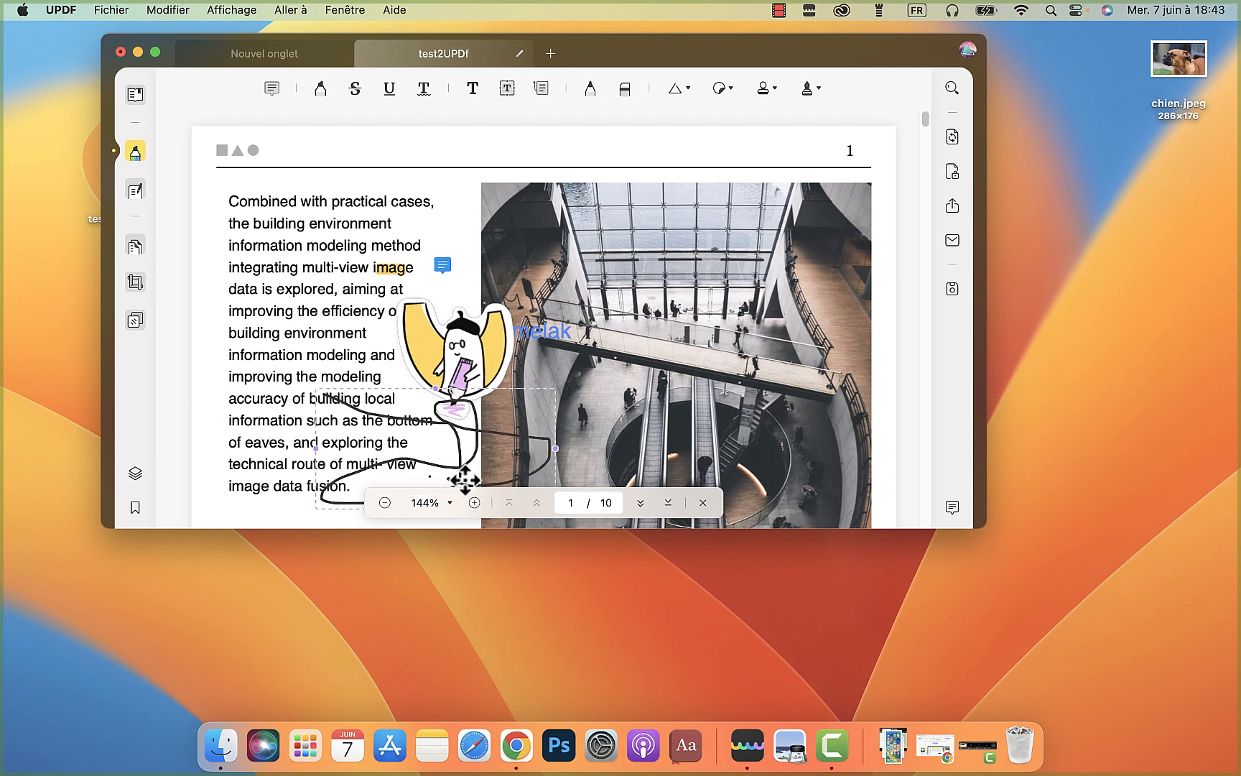
click(436, 427)
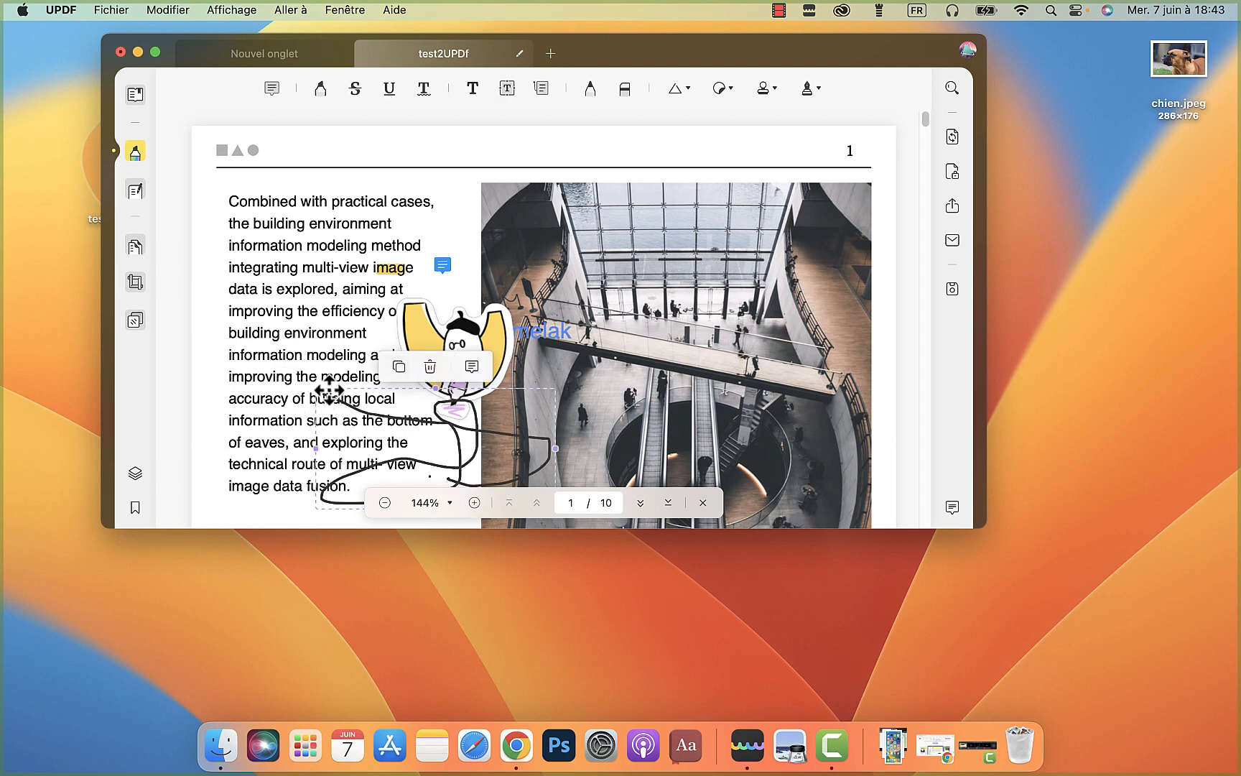
key(Delete)
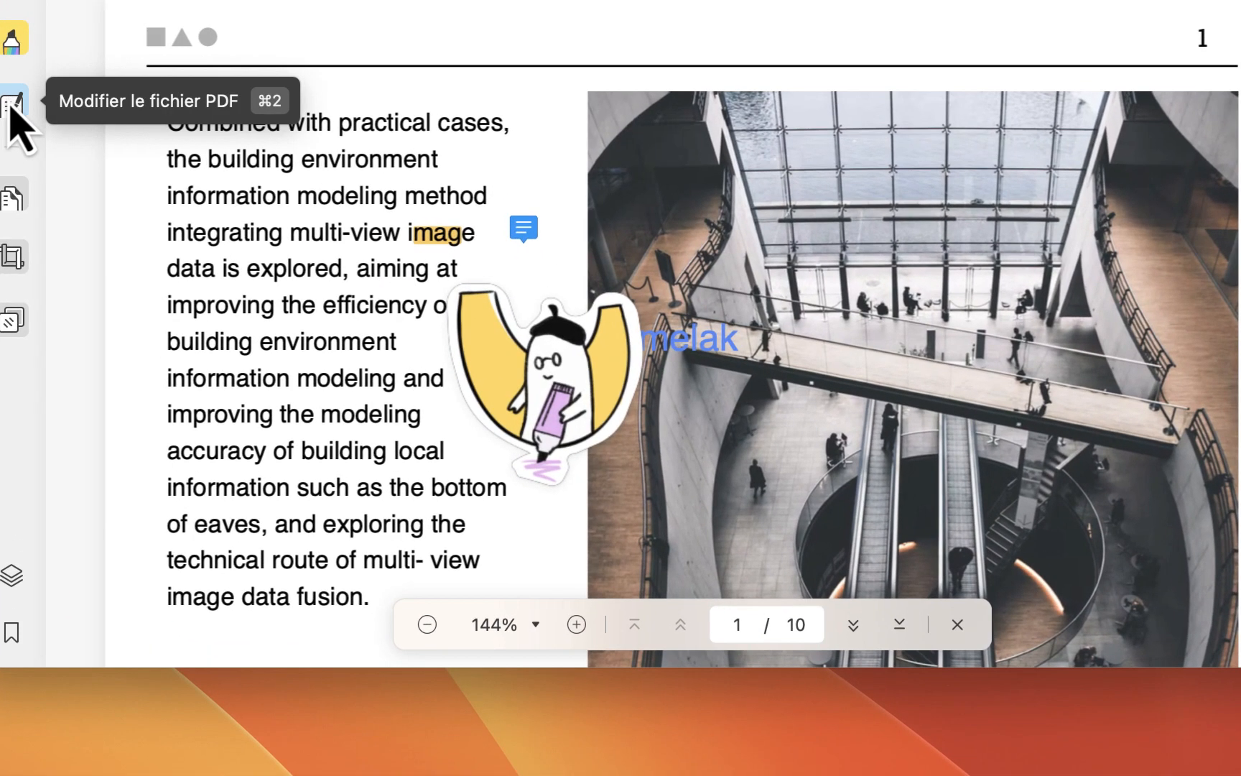
- In the opening paragraph's text, replace "efficiency" with "canalmelak" in bold orange Helvetica and enlarge the new word
click(15, 108)
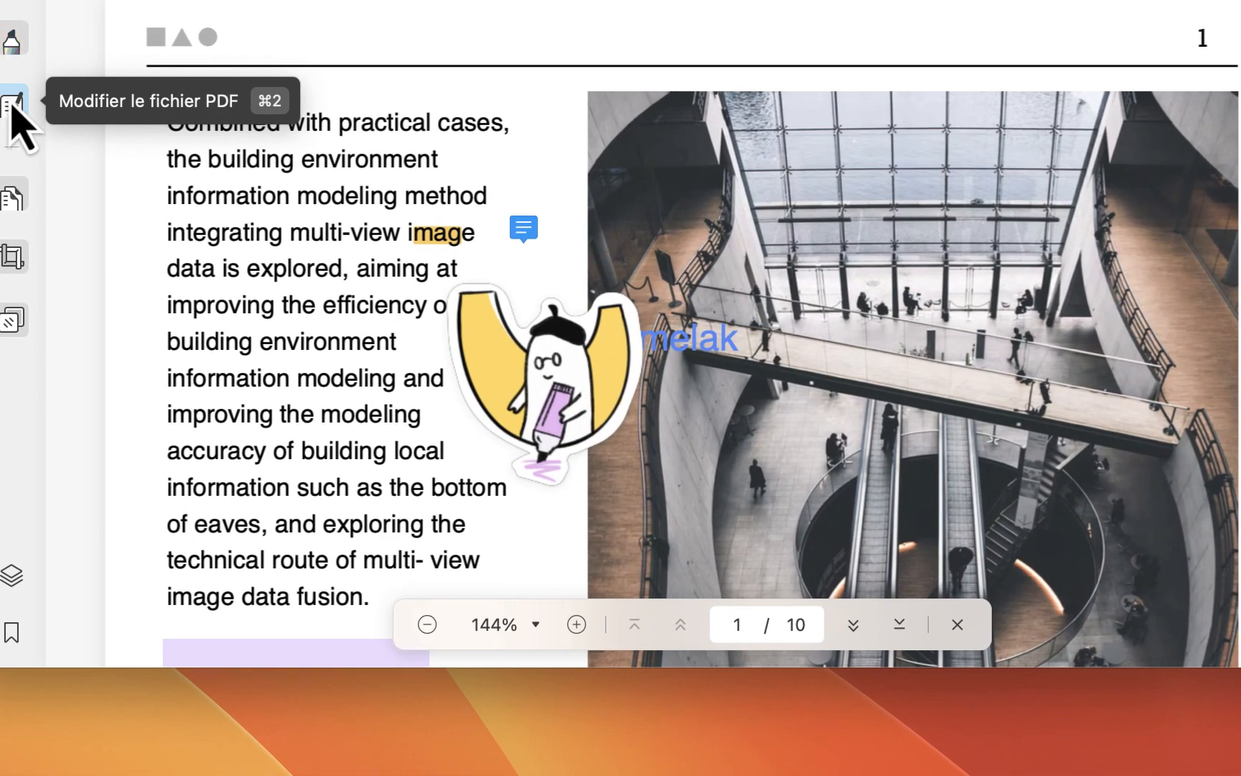
drag(322, 305, 432, 306)
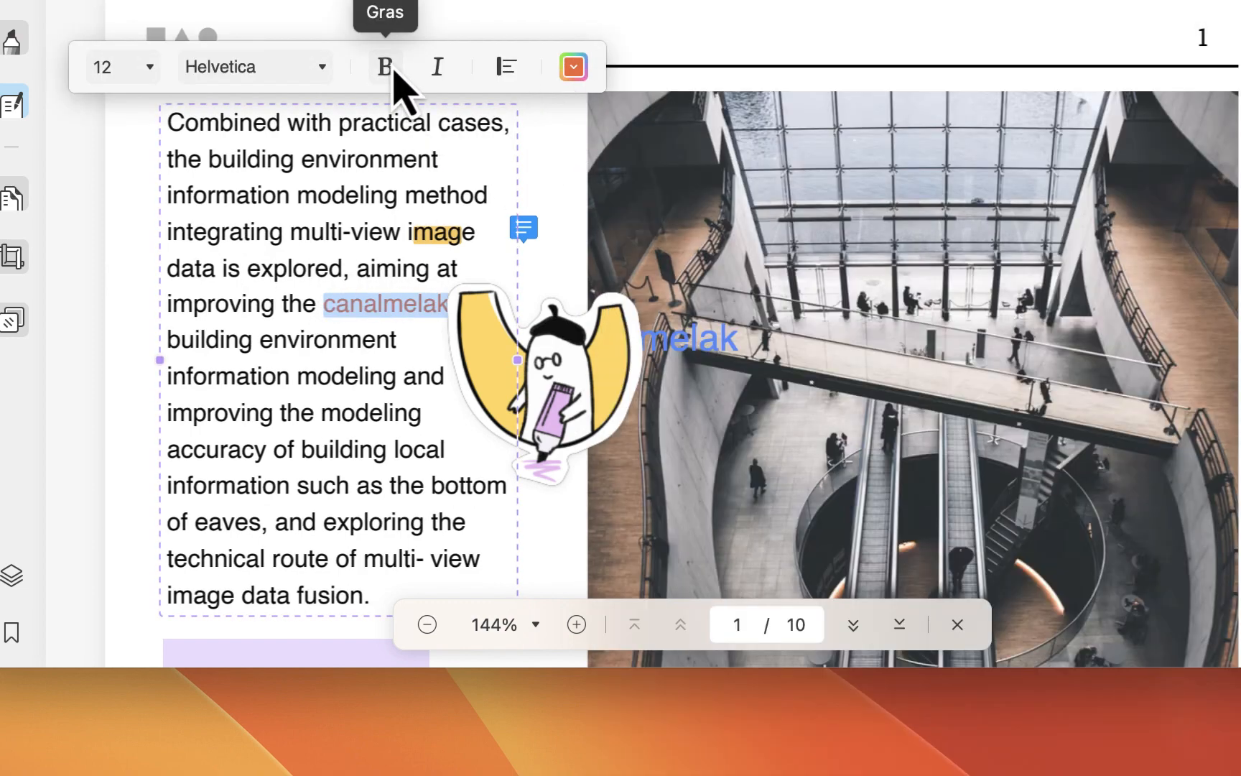
click(393, 69)
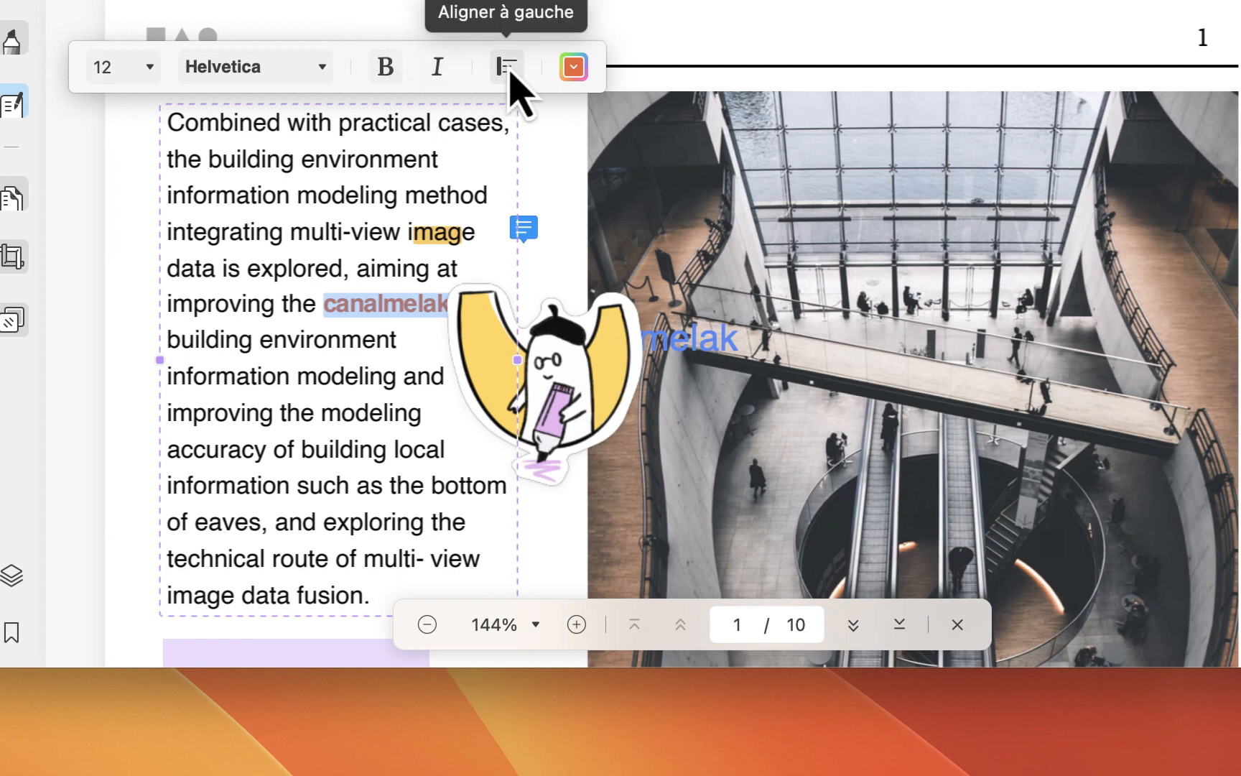
click(151, 75)
click(122, 378)
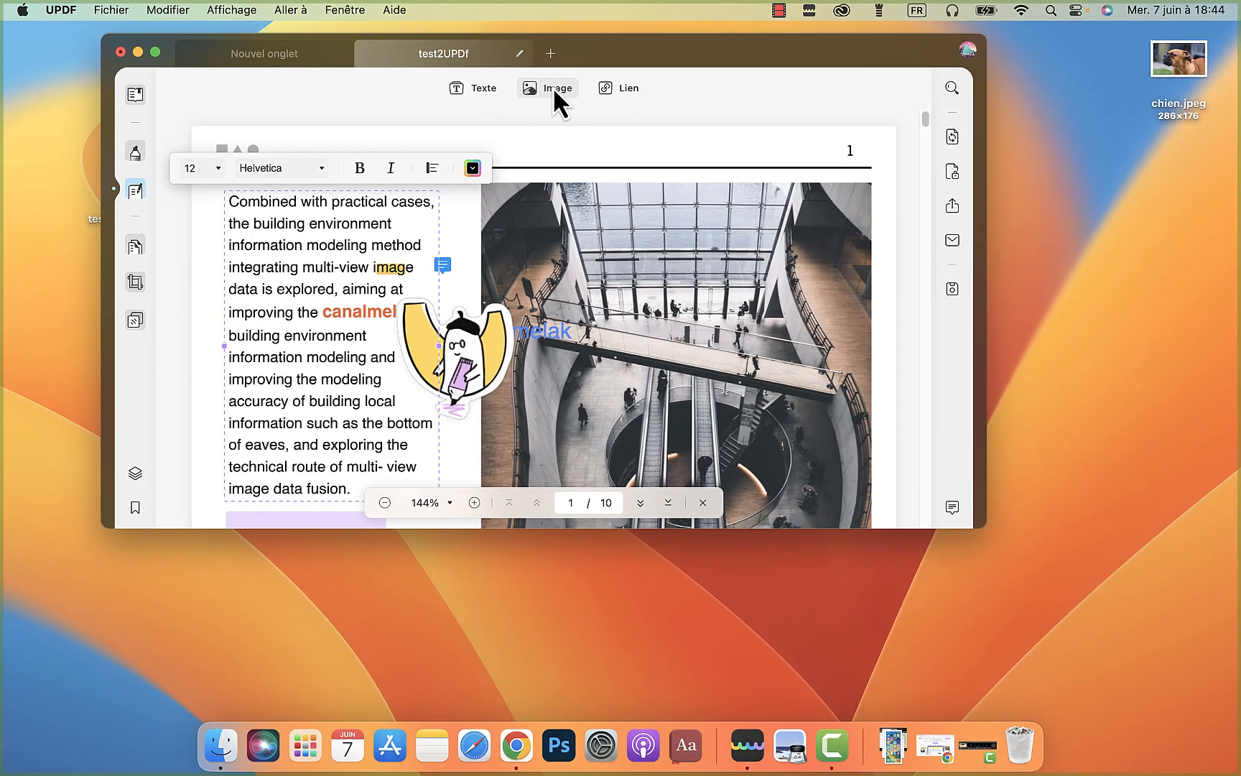
- Set new links to a visible rectangle (Rectangle visible) with a thin underlined style and a coloured line
click(626, 89)
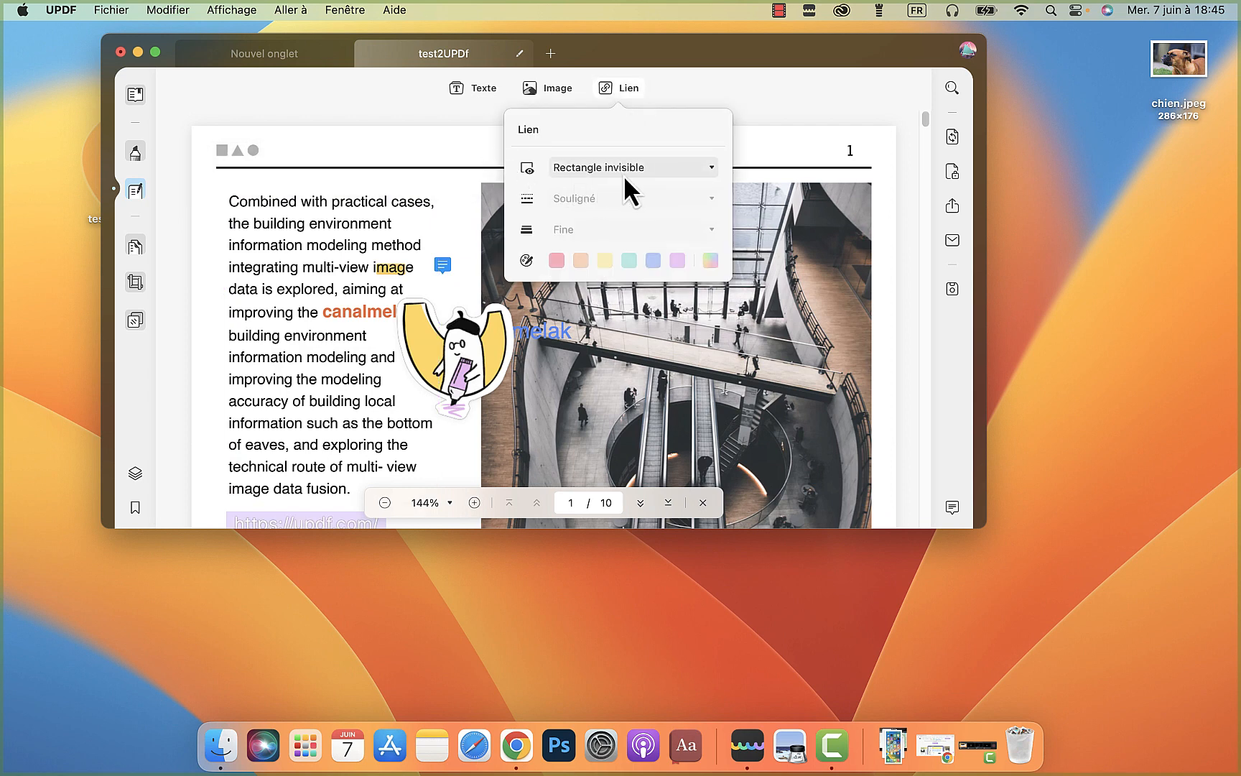
click(706, 171)
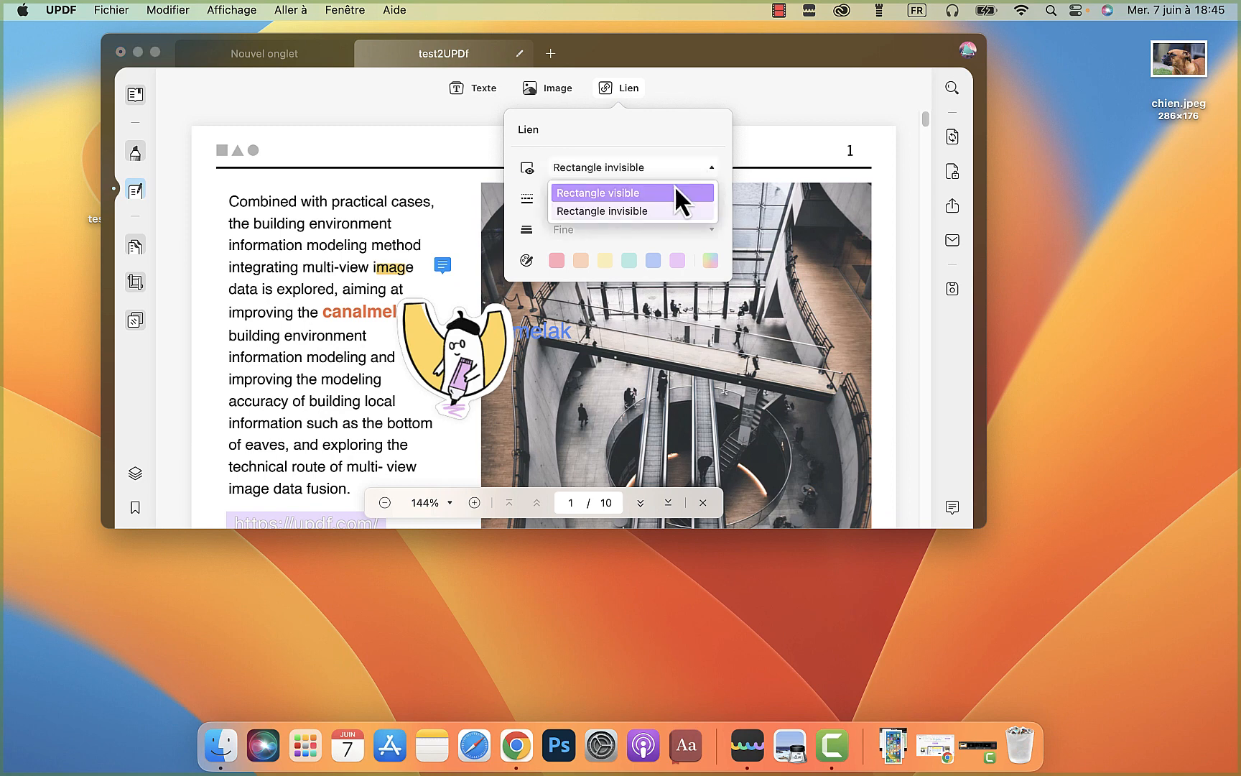
click(629, 197)
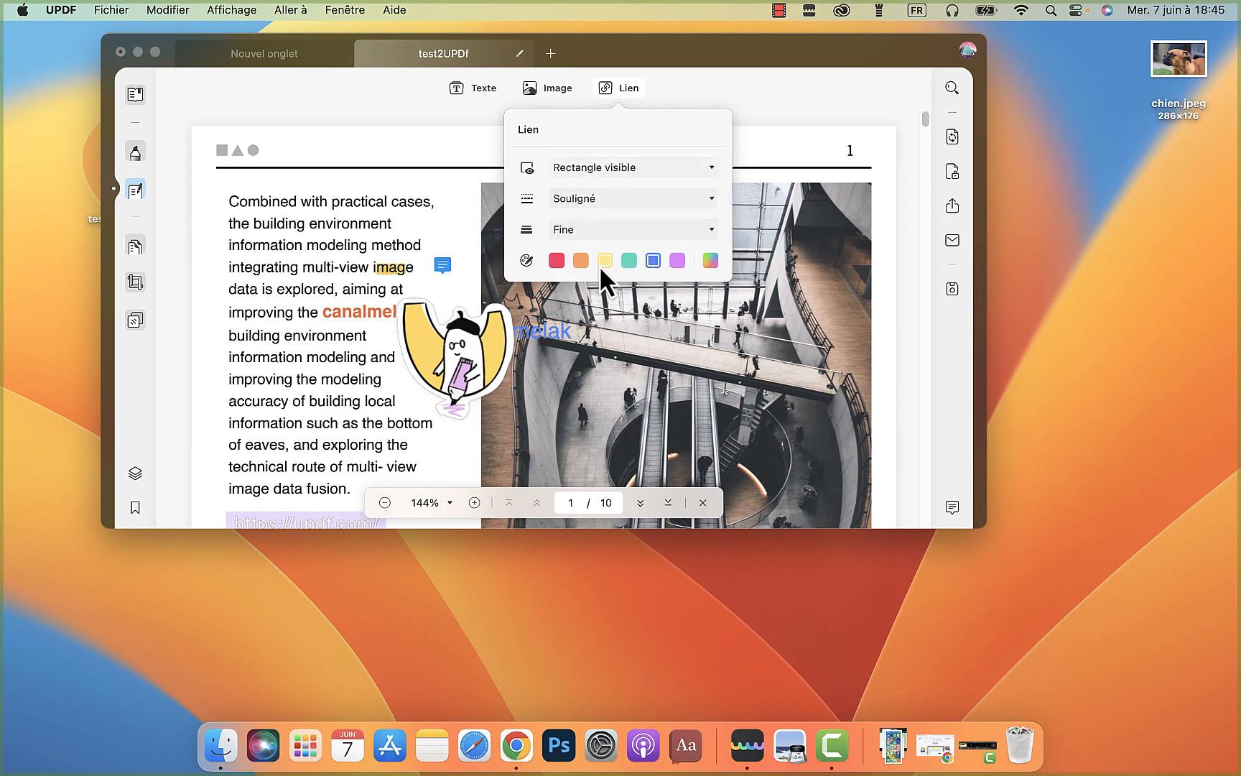
click(677, 260)
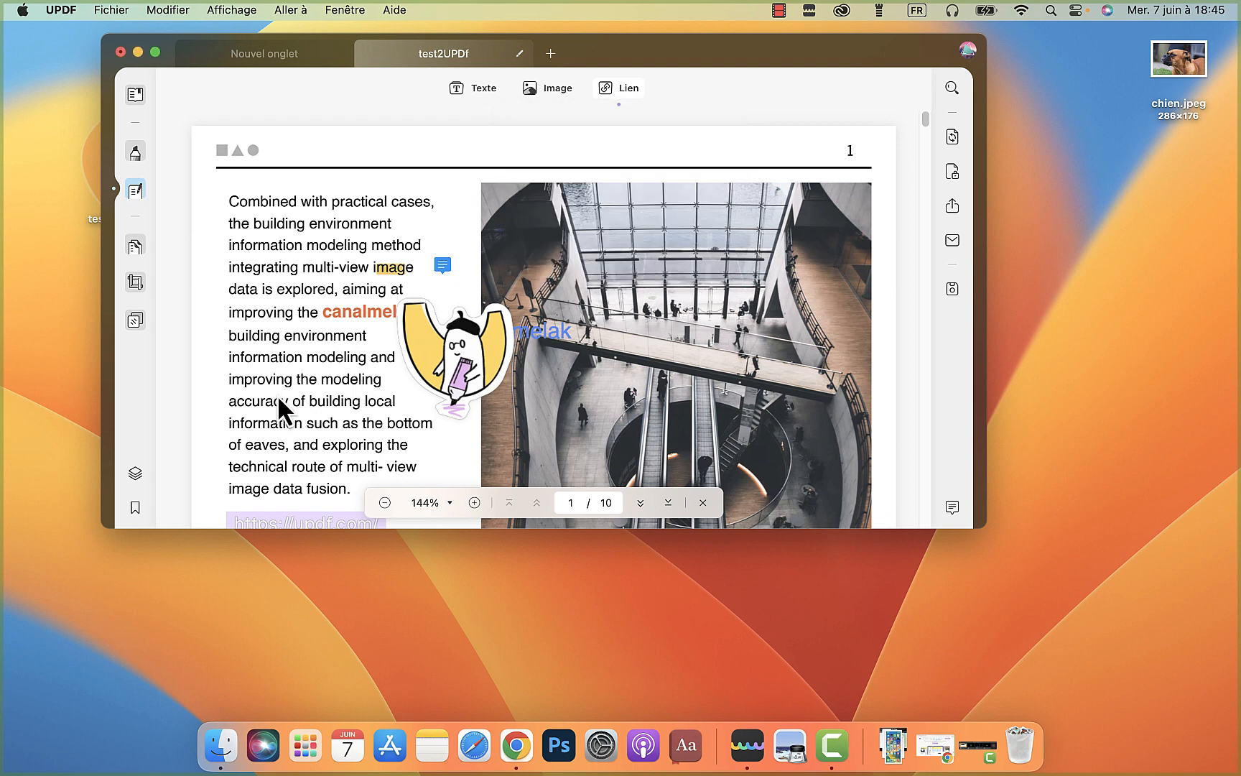
- Draw link areas over "accuracy of" and beside "modeling", choosing a web link for the first and a page link for the second
drag(225, 405, 304, 407)
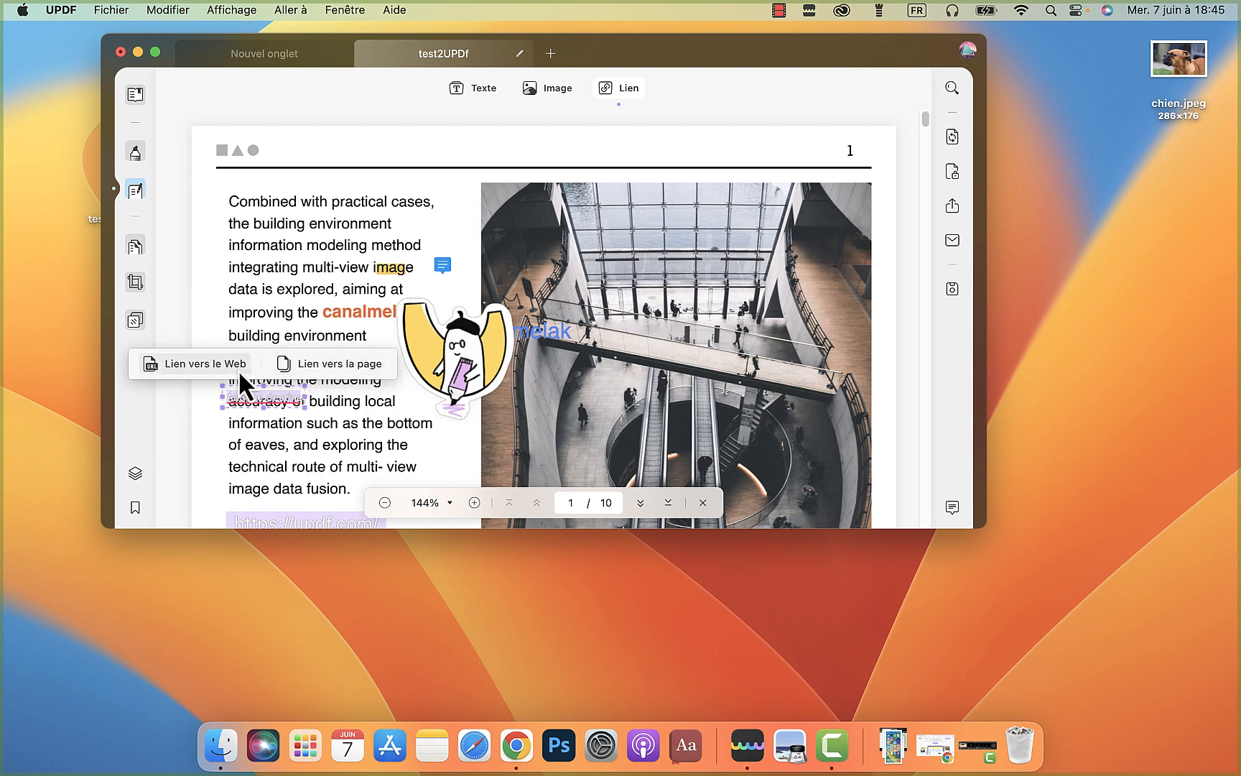
click(195, 366)
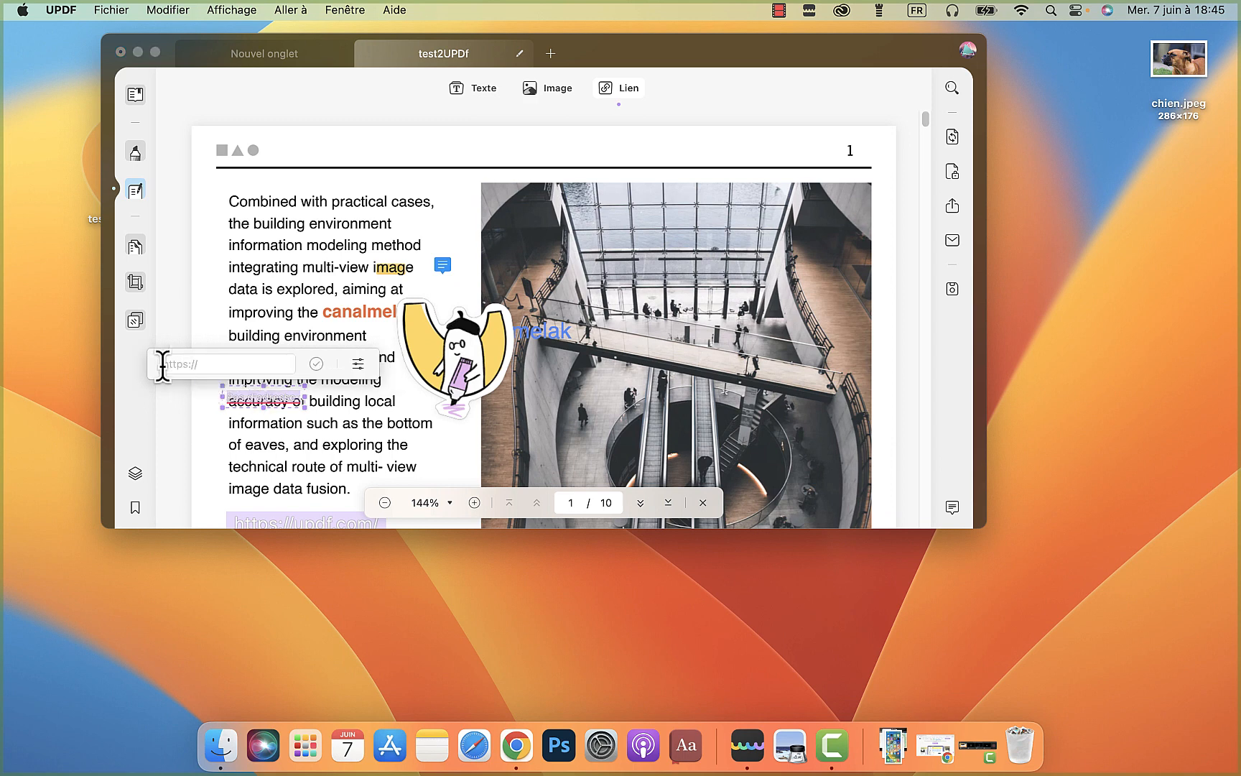
drag(338, 391, 467, 368)
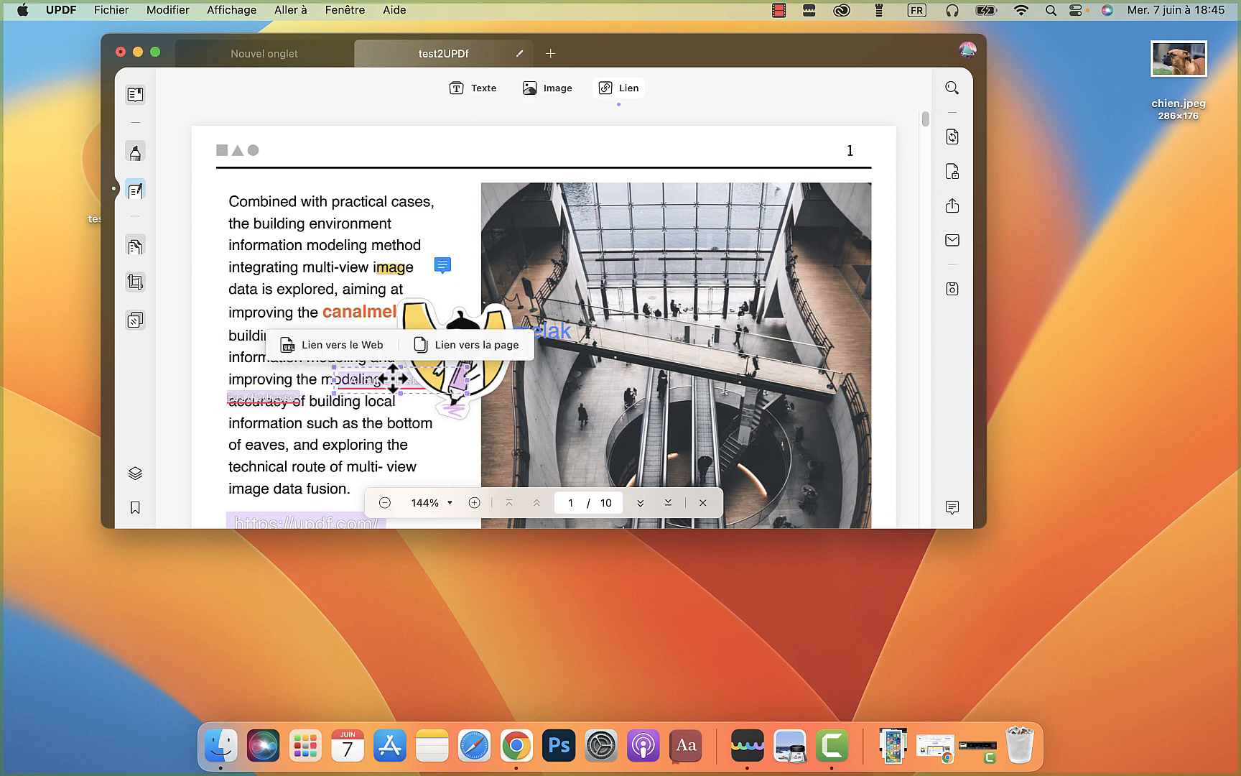
click(467, 349)
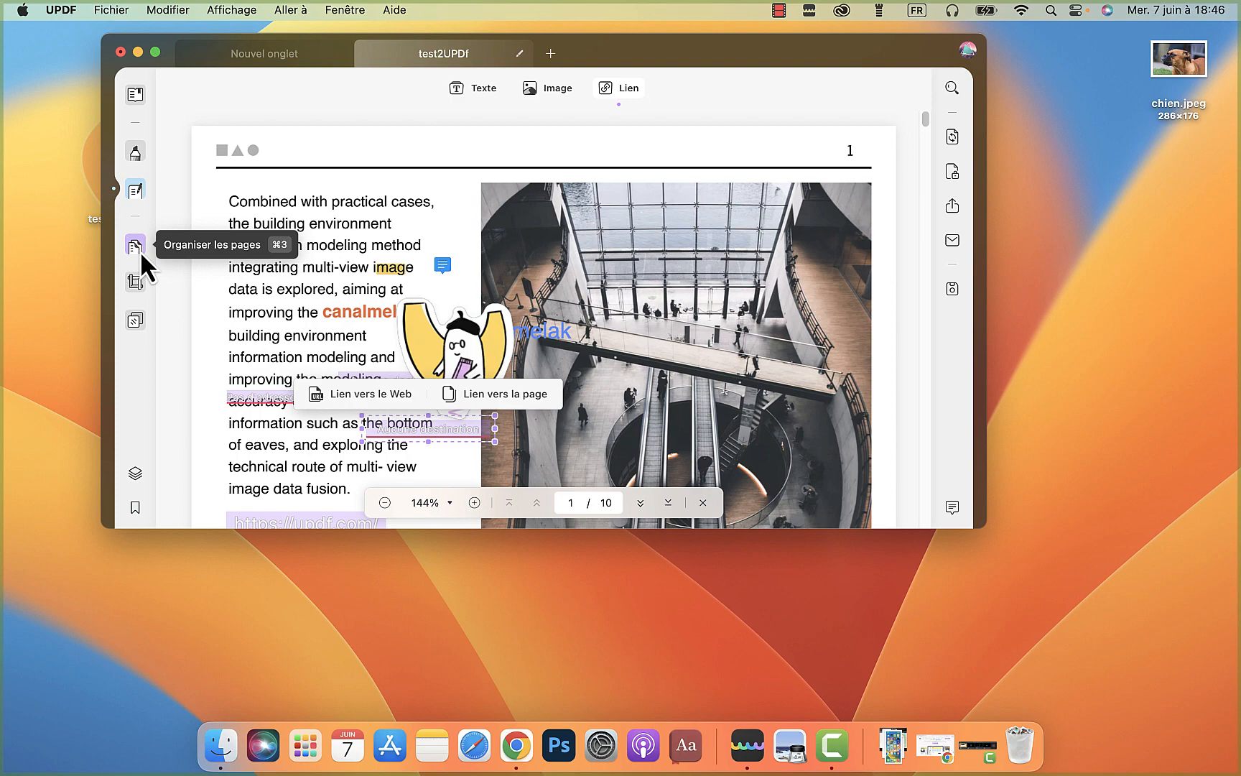
- Open the page organizer and examine how pages can be selected, moved, inserted and extracted
click(136, 246)
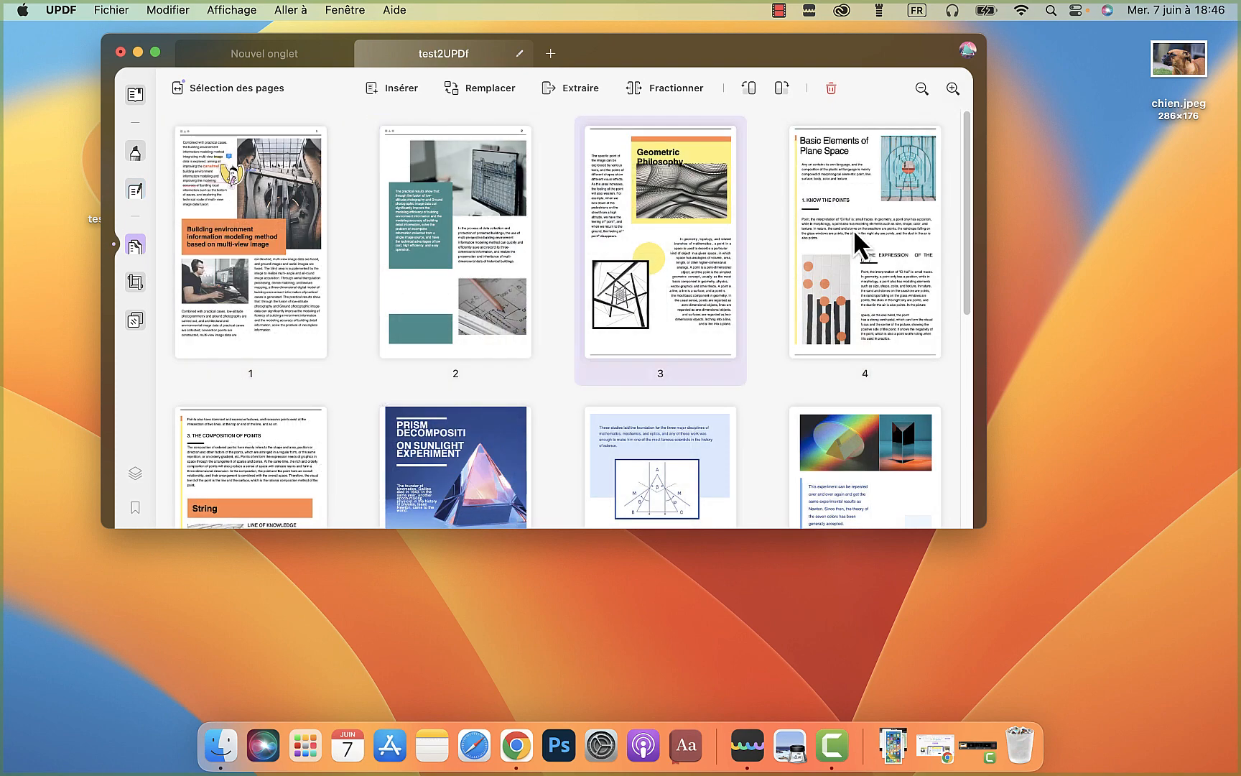
click(427, 175)
mouse_move(467, 246)
mouse_down()
mouse_move(329, 255)
mouse_move(452, 247)
mouse_up()
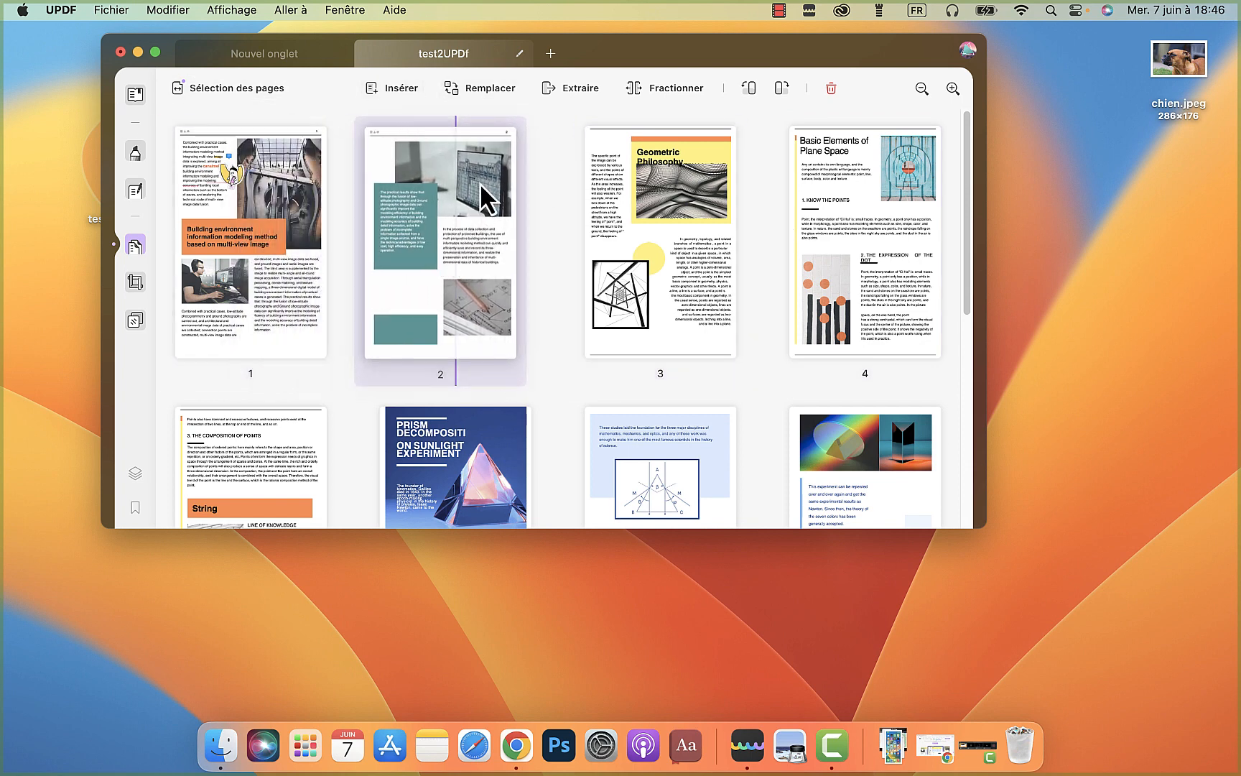
click(399, 88)
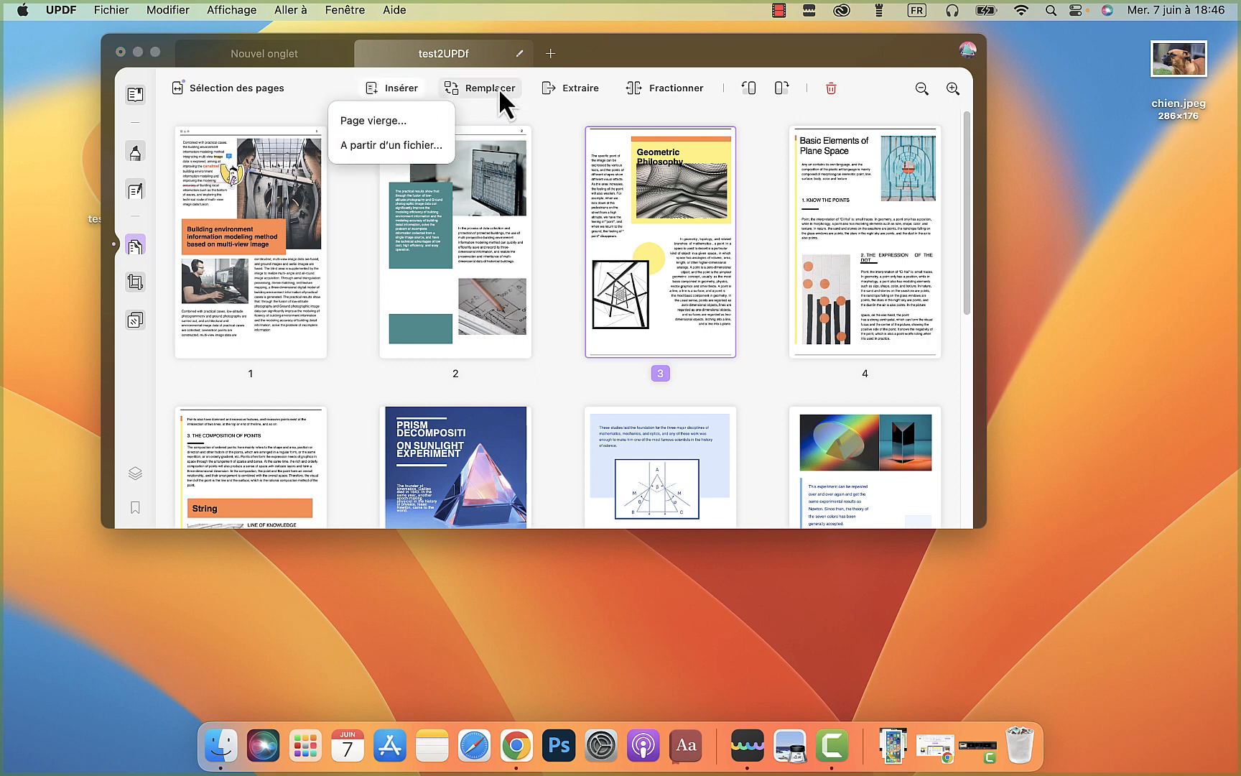
click(567, 89)
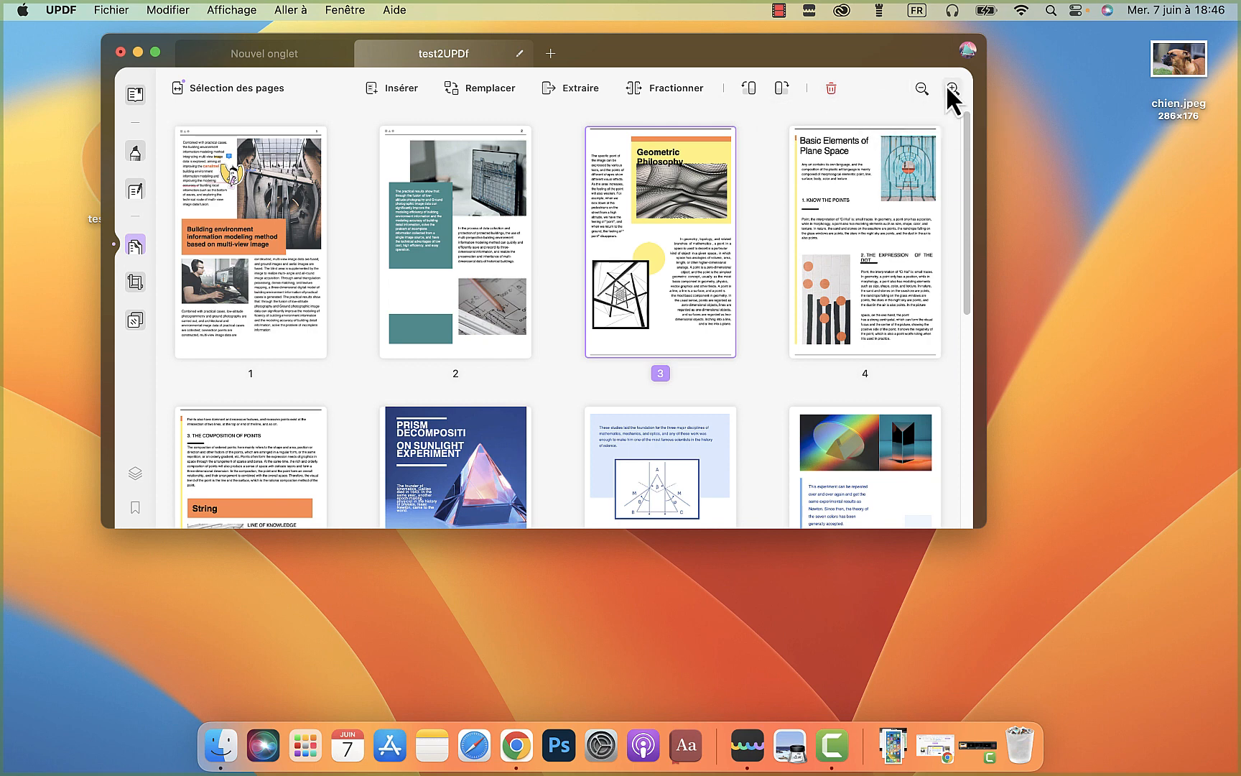
- Try cropping off the upper third of page 1, and leave for the page tools without applying the crop
click(137, 282)
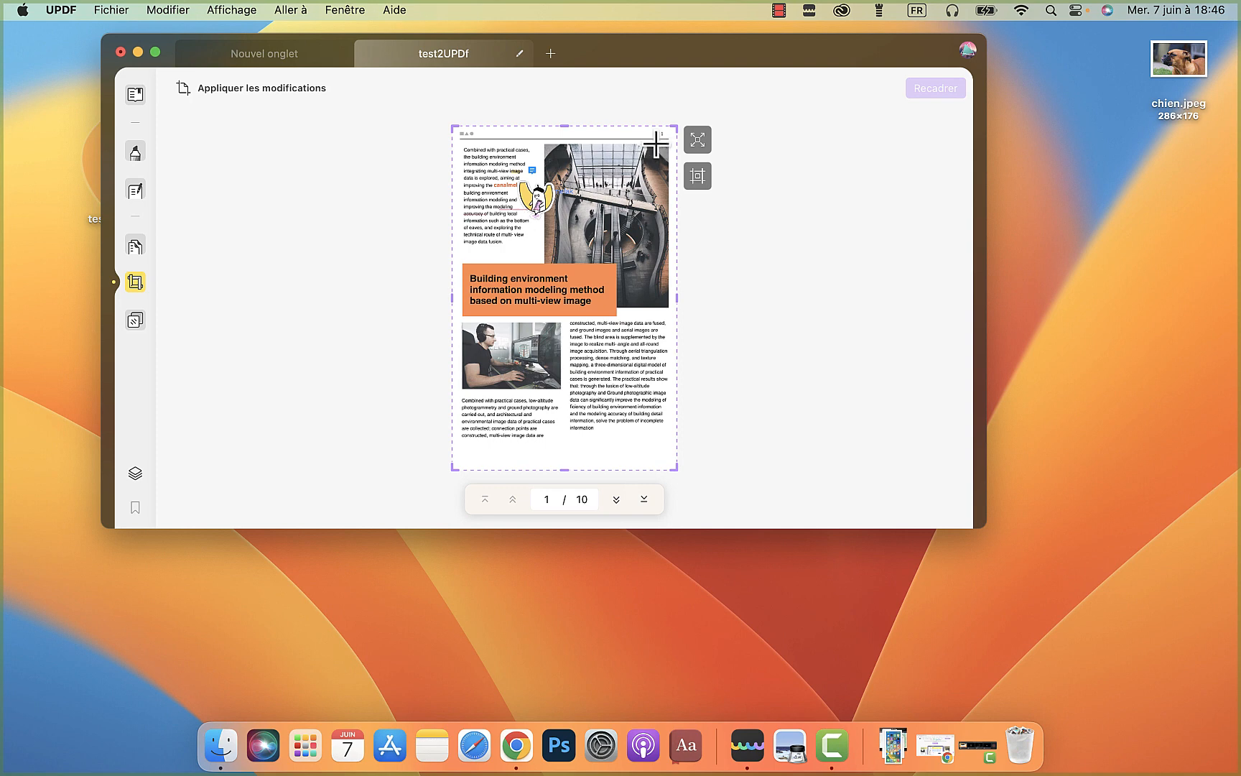
drag(675, 127, 675, 247)
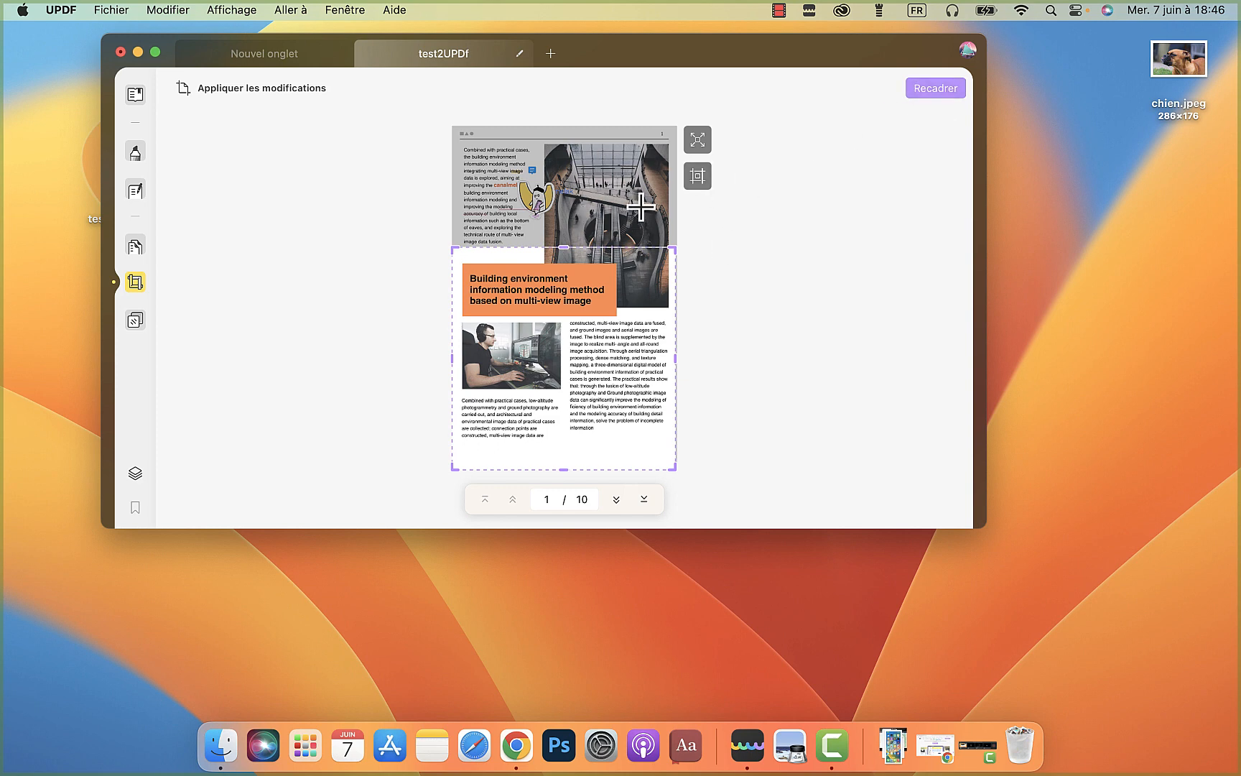
click(135, 321)
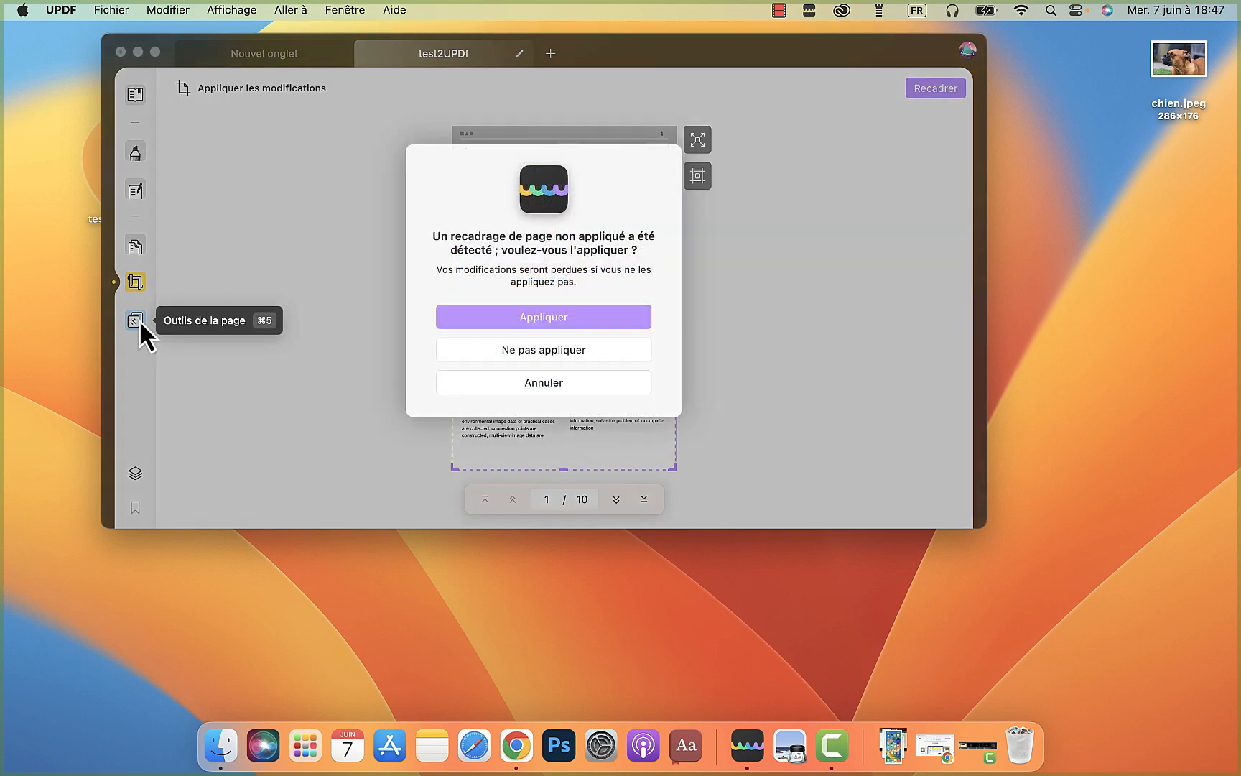
click(503, 350)
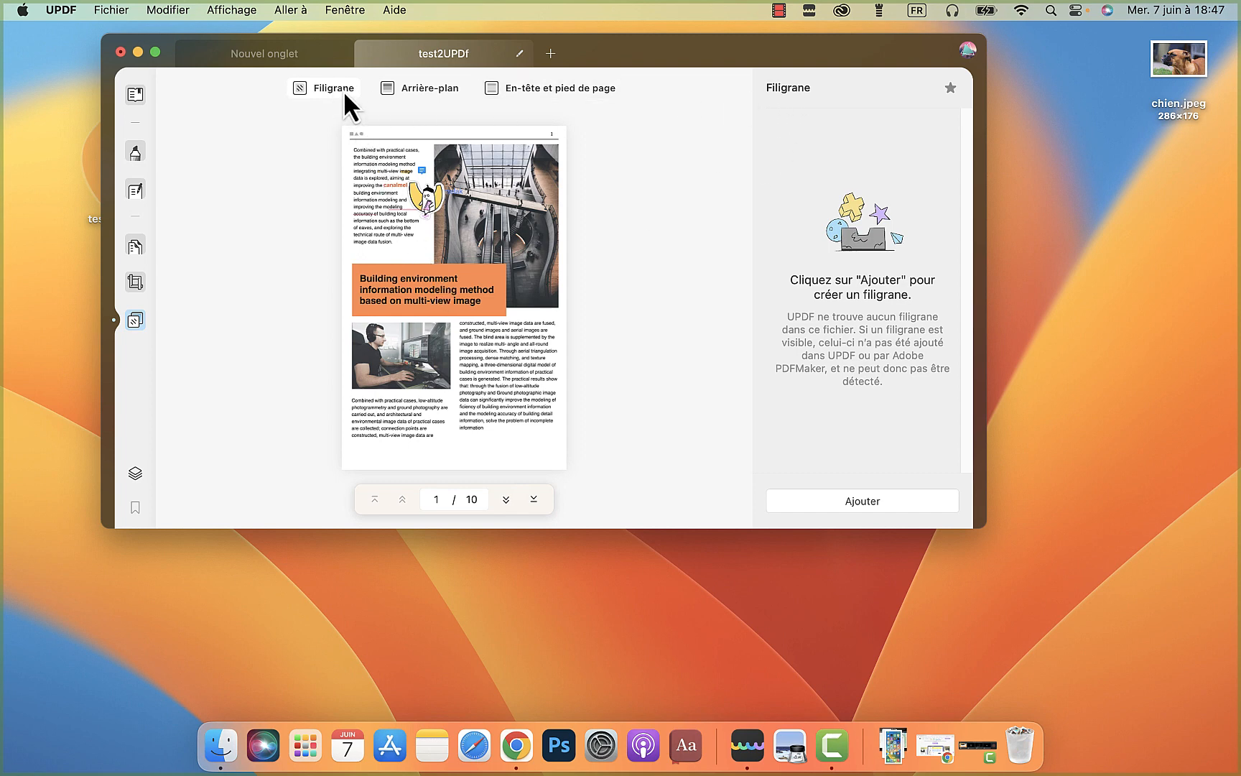
- Add a purple diagonal text watermark reading "canalmelak" with a ratio of 253% and save it
click(866, 507)
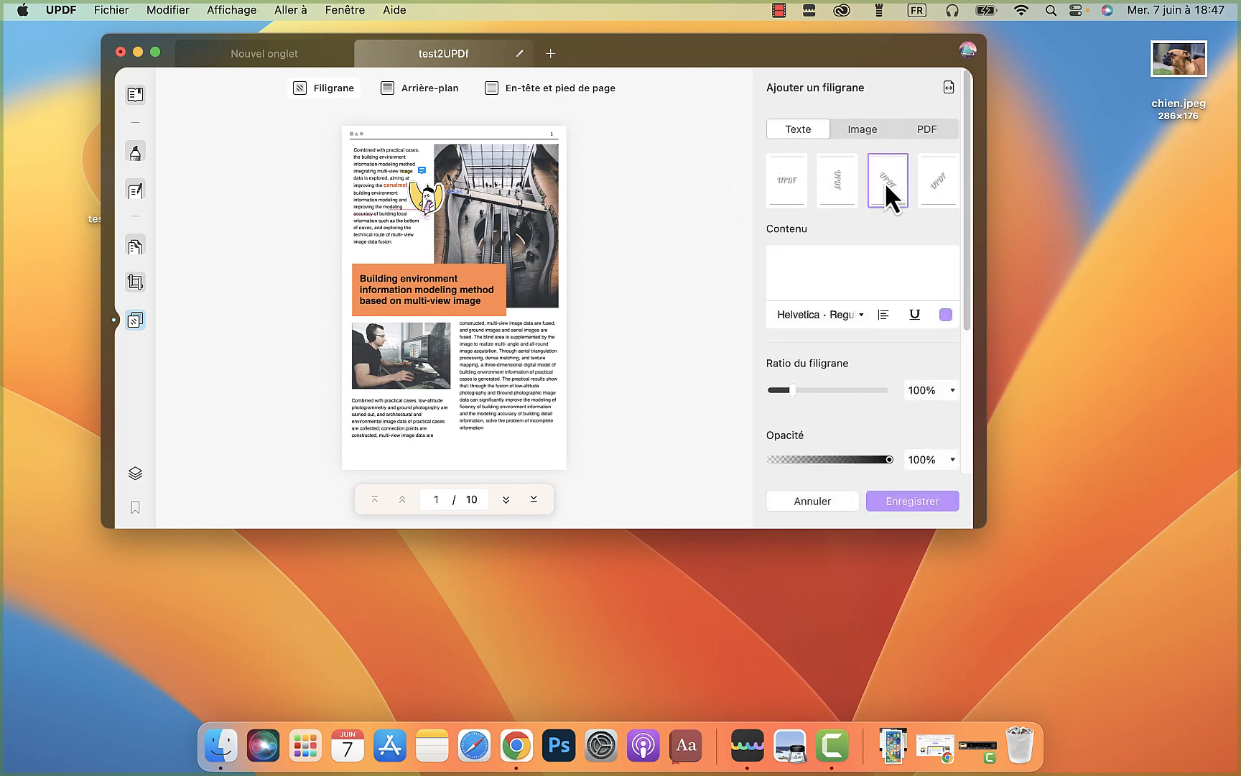
click(796, 269)
text(canalmelak)
drag(796, 390, 829, 390)
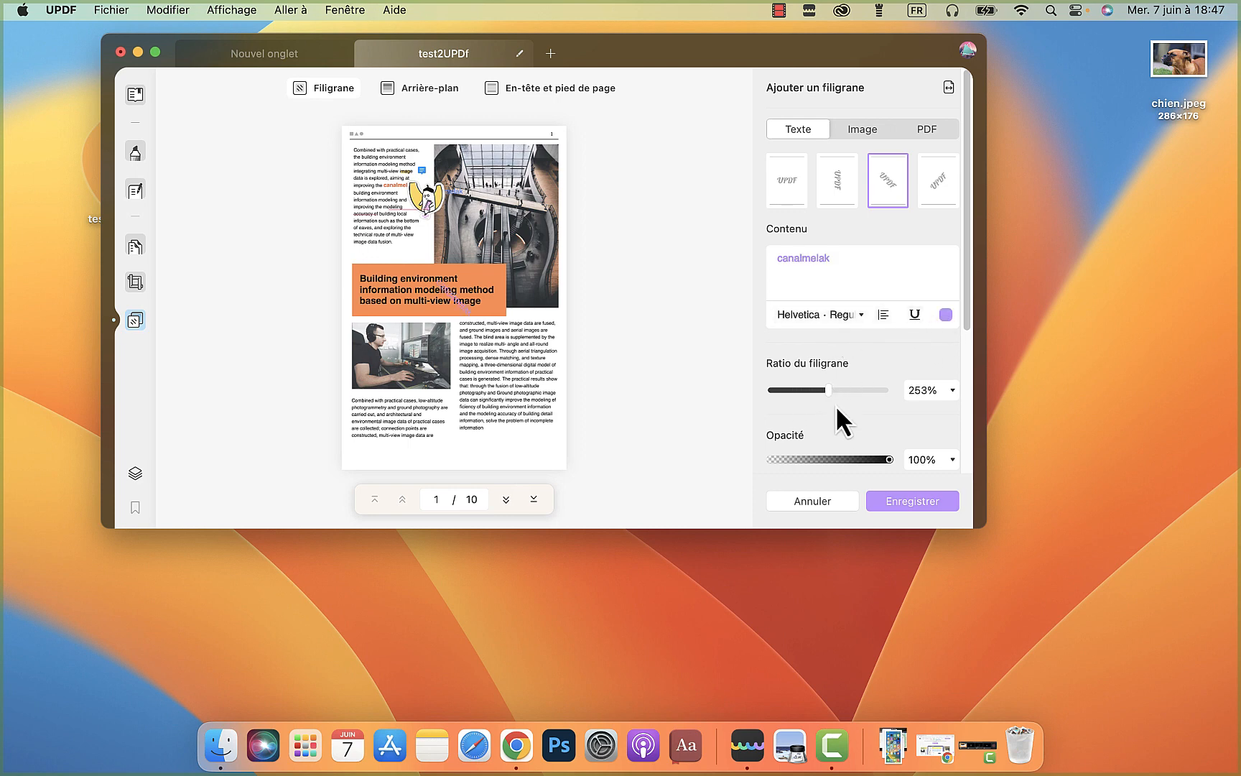
click(914, 504)
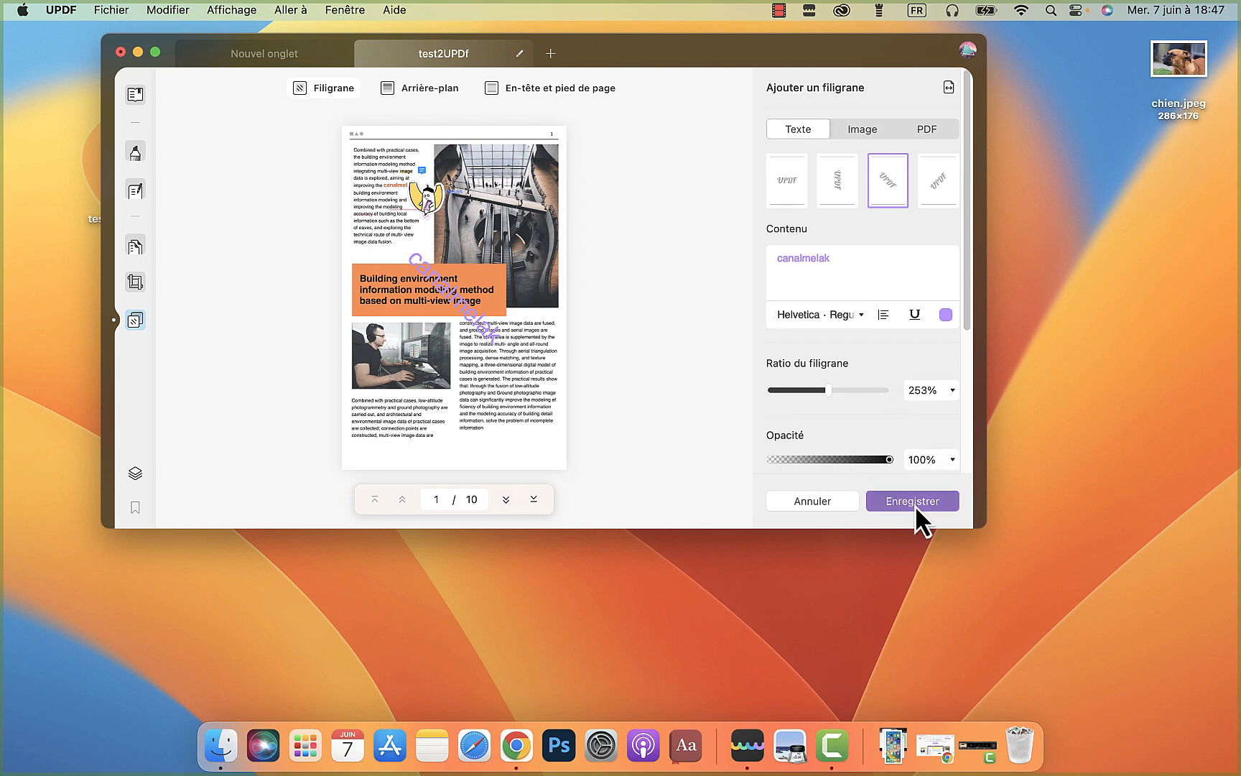
- Add a solid-colour background to the pages and go on to the header and footer tool
click(415, 88)
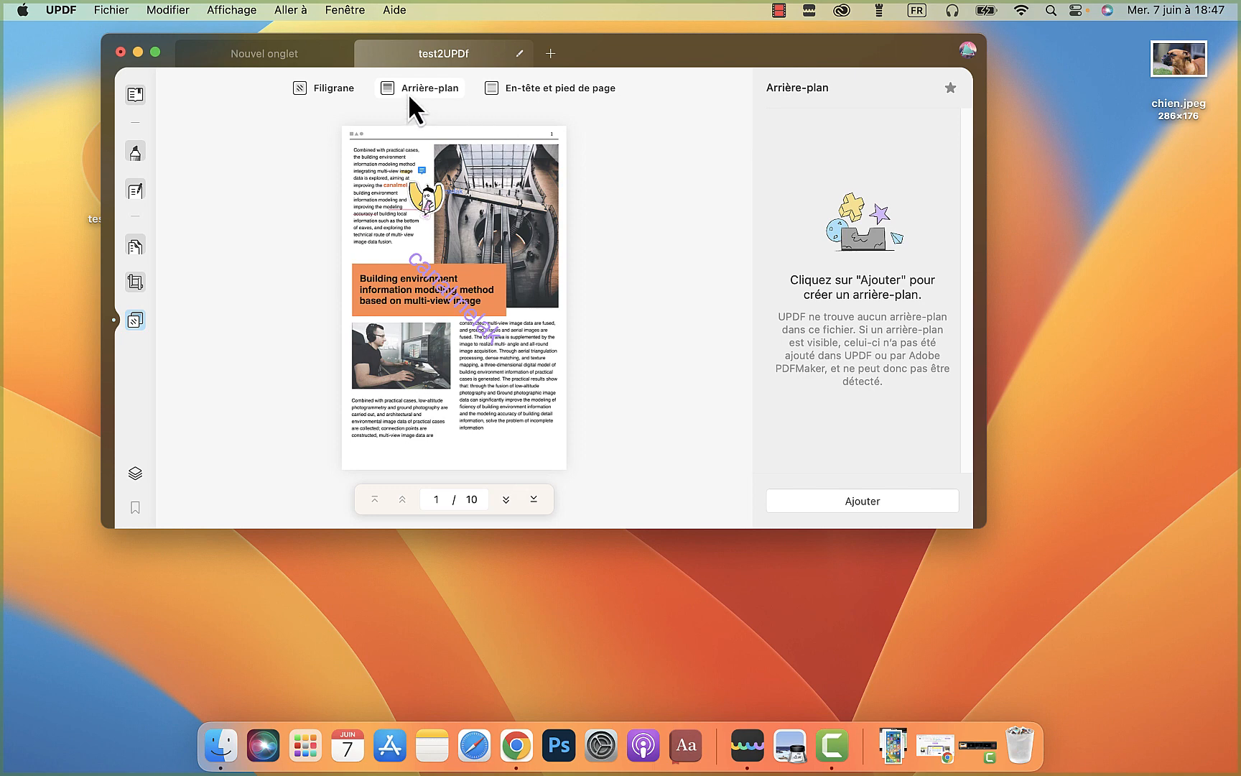
click(862, 507)
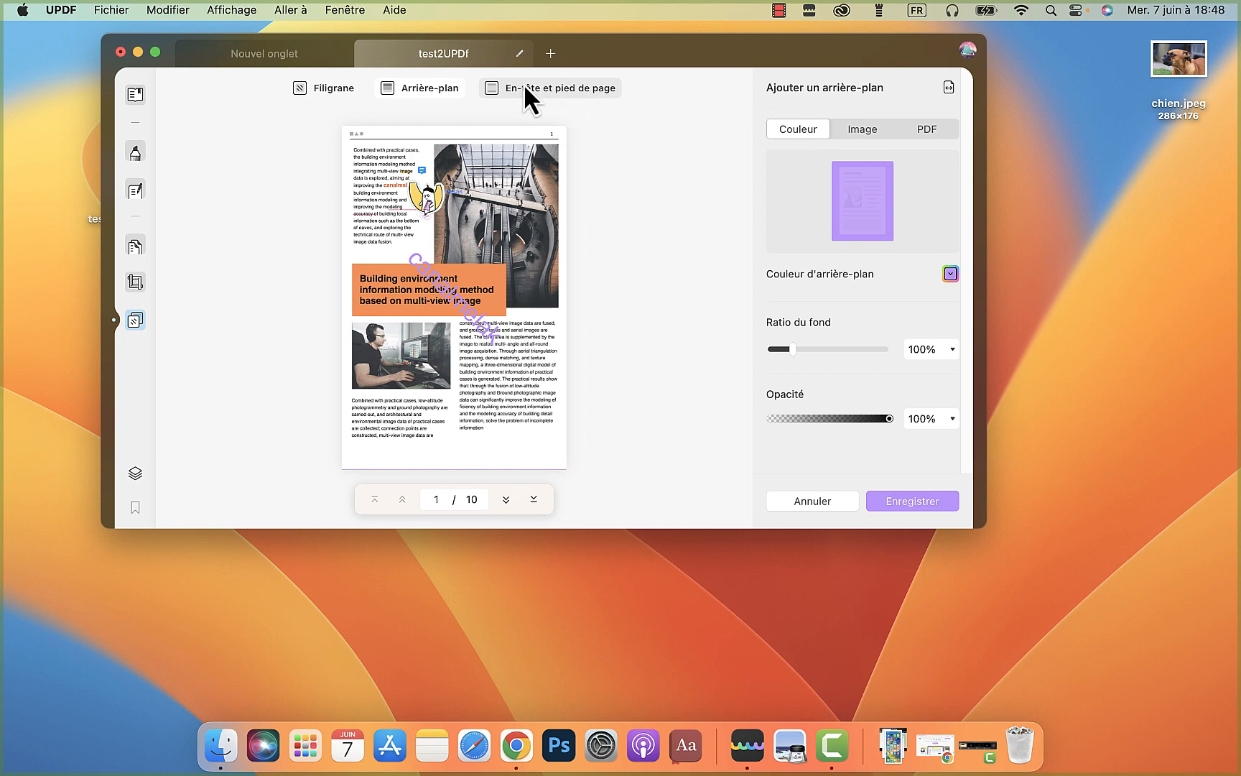
click(566, 88)
click(543, 350)
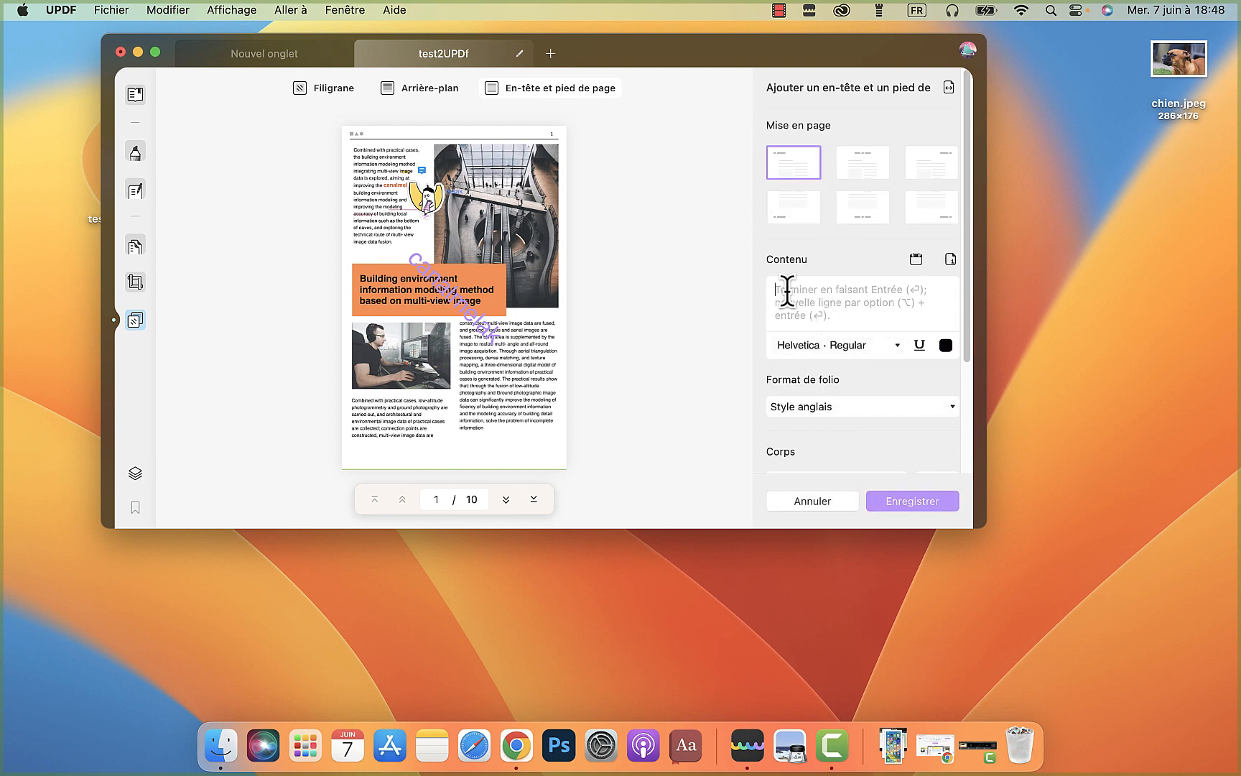
- Add a left-aligned header to the pages and show the page thumbnails
key(Escape)
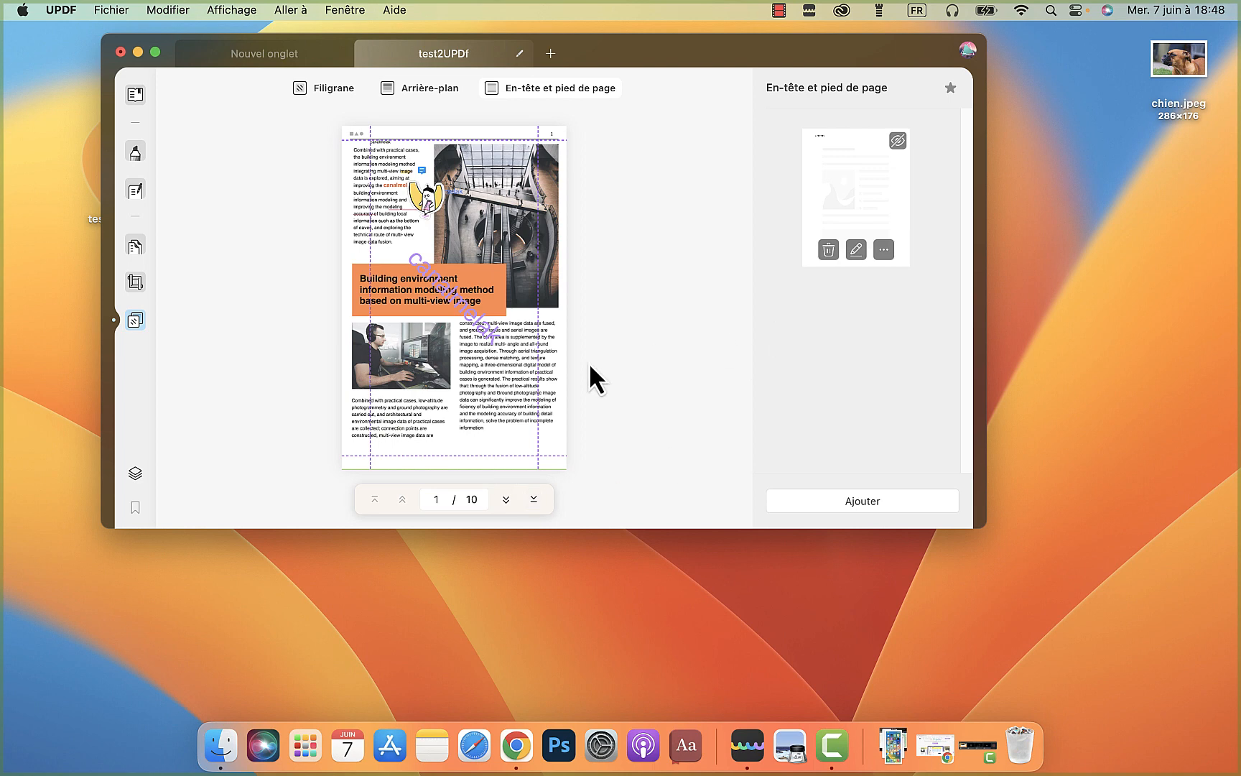
click(135, 473)
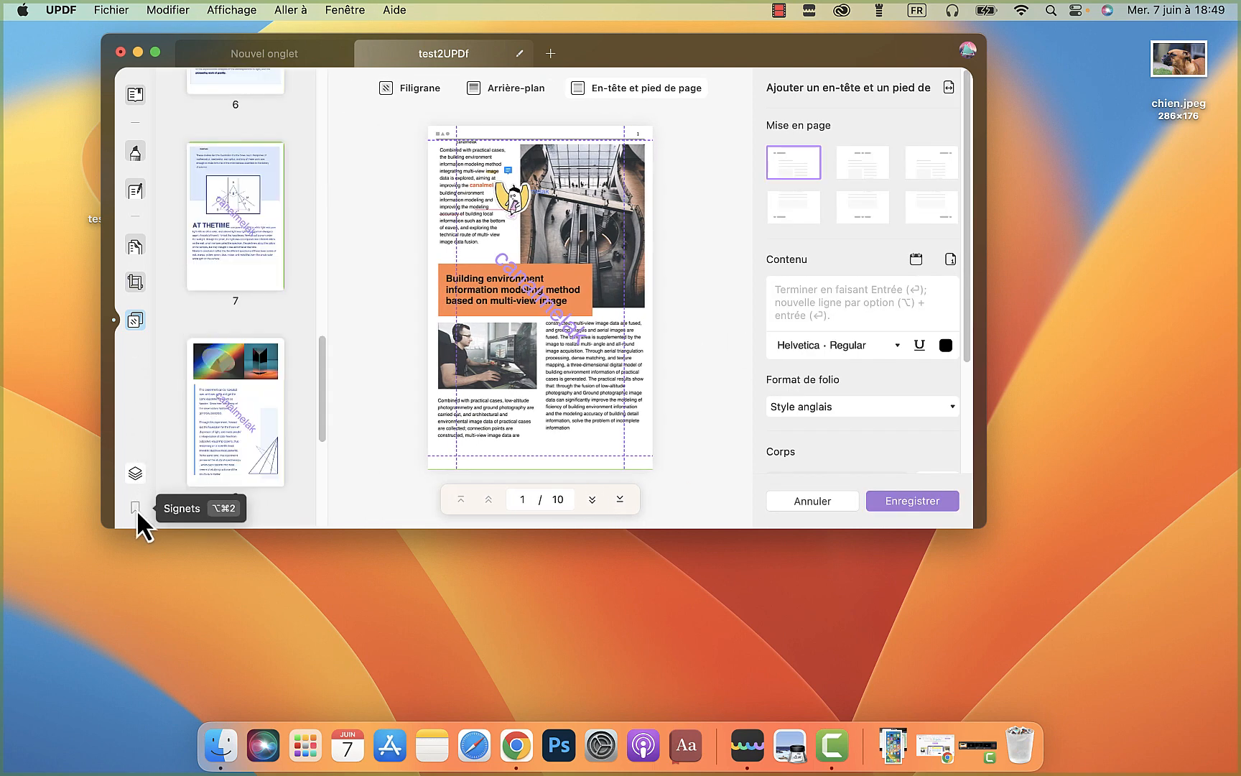